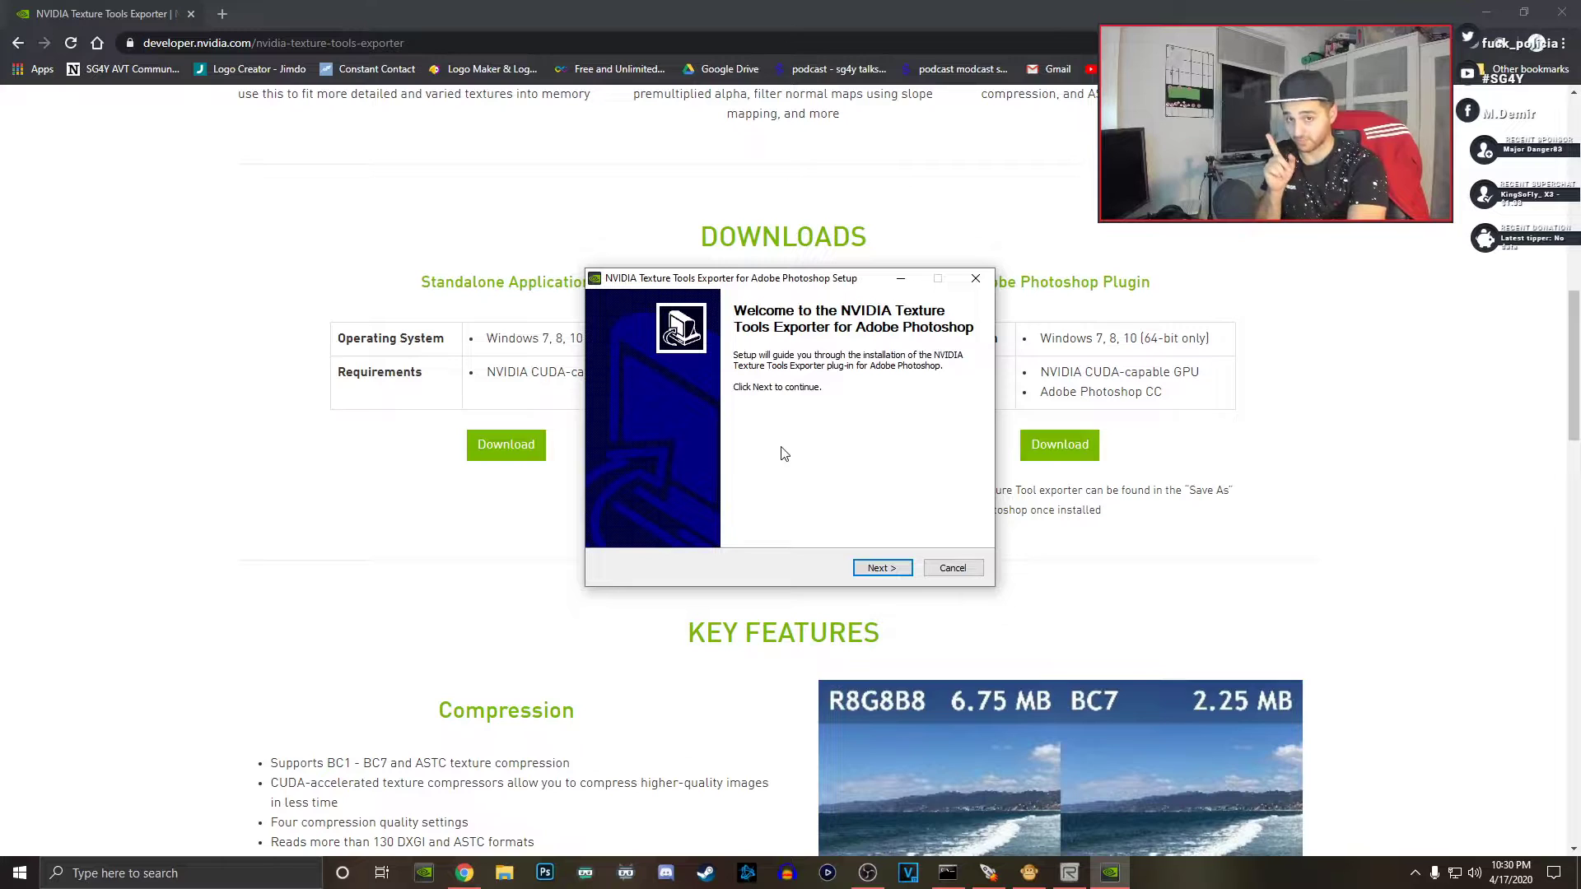
Step: Accept the installer's licence agreement and start browsing for a different plug-in install folder
click(879, 574)
click(879, 574)
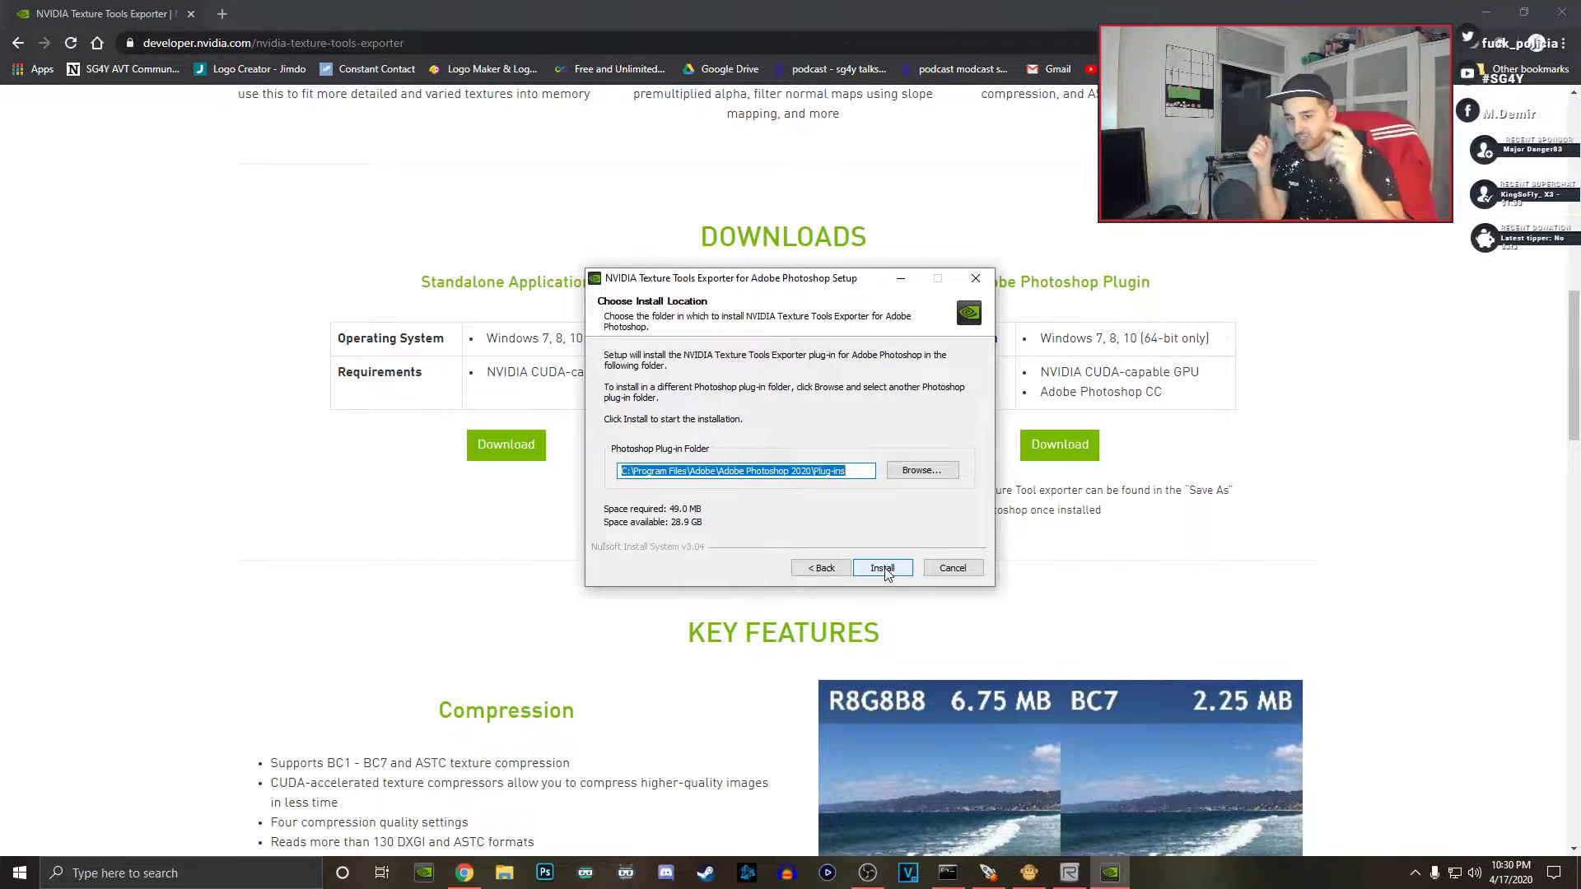
click(922, 471)
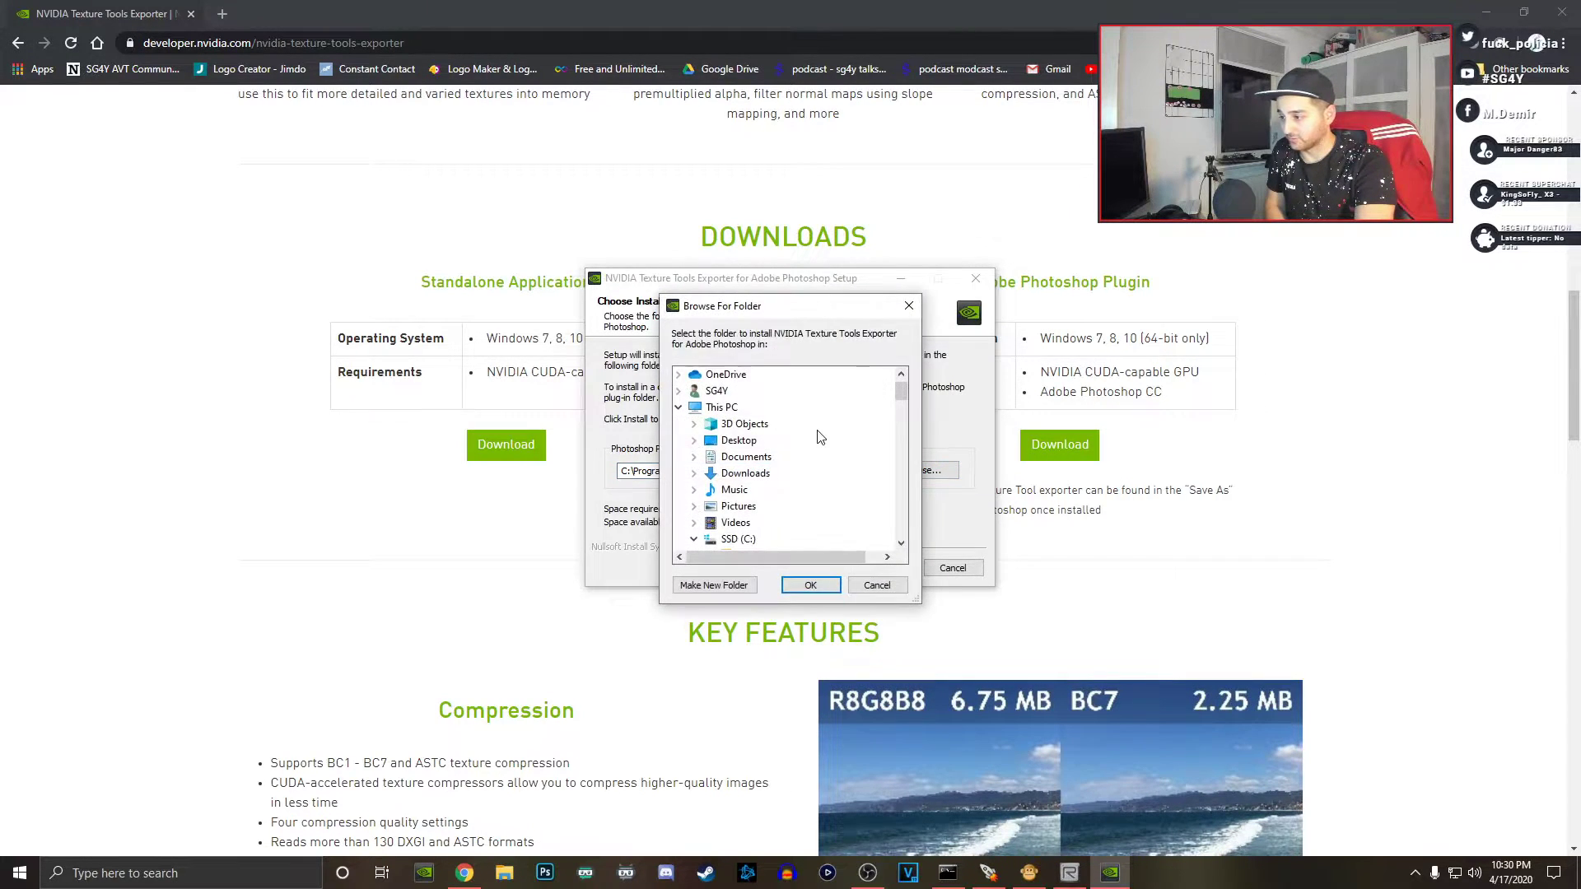
click(749, 422)
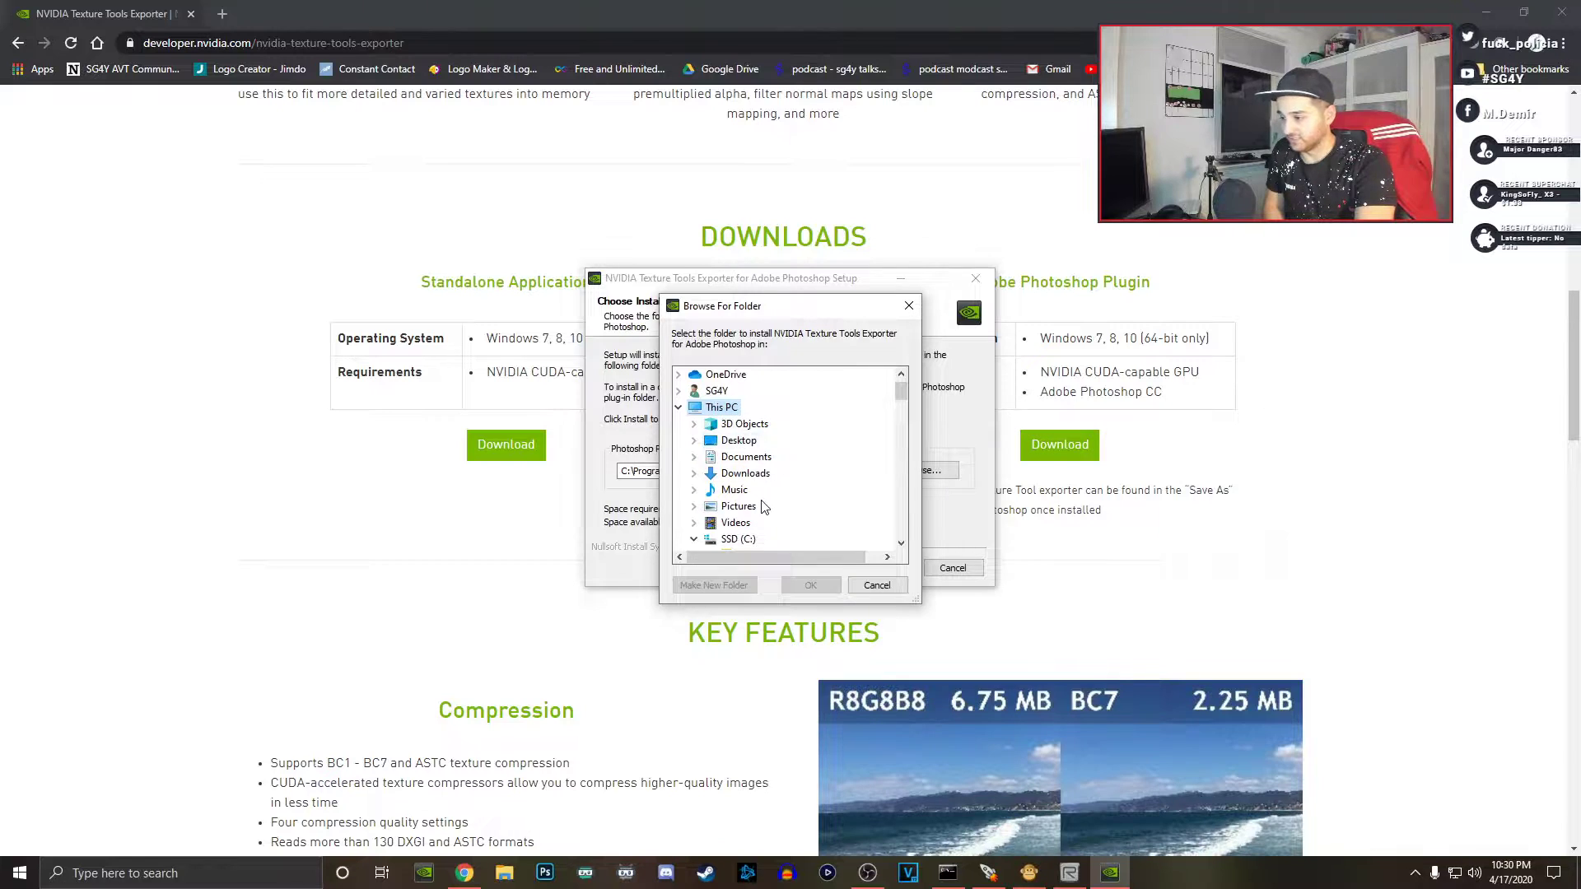
scroll(765, 504, down, 1)
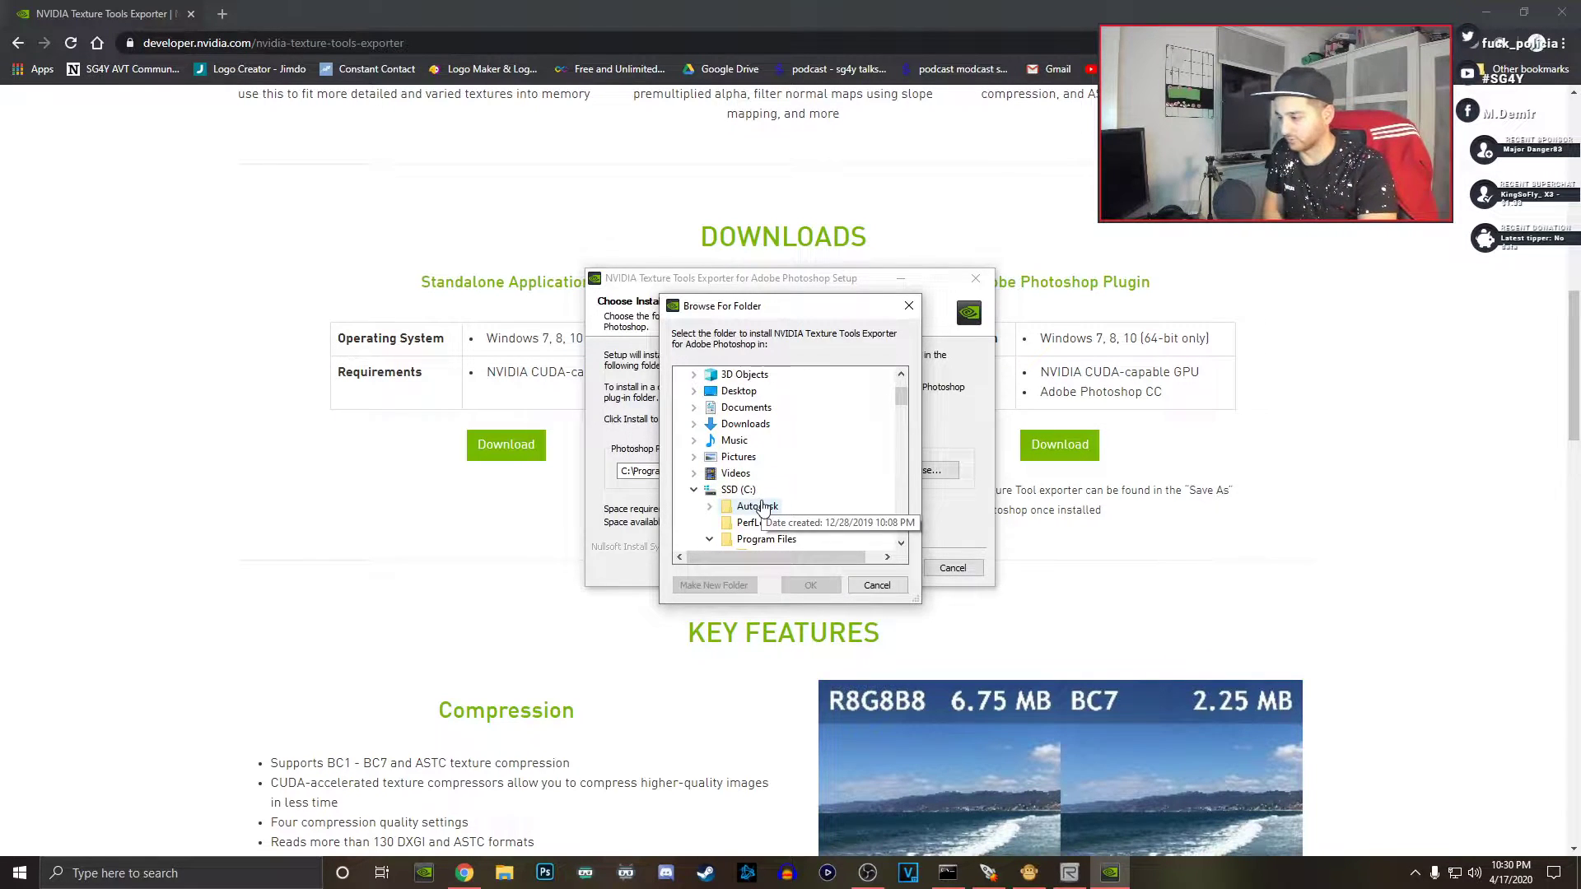
scroll(781, 504, down, 1)
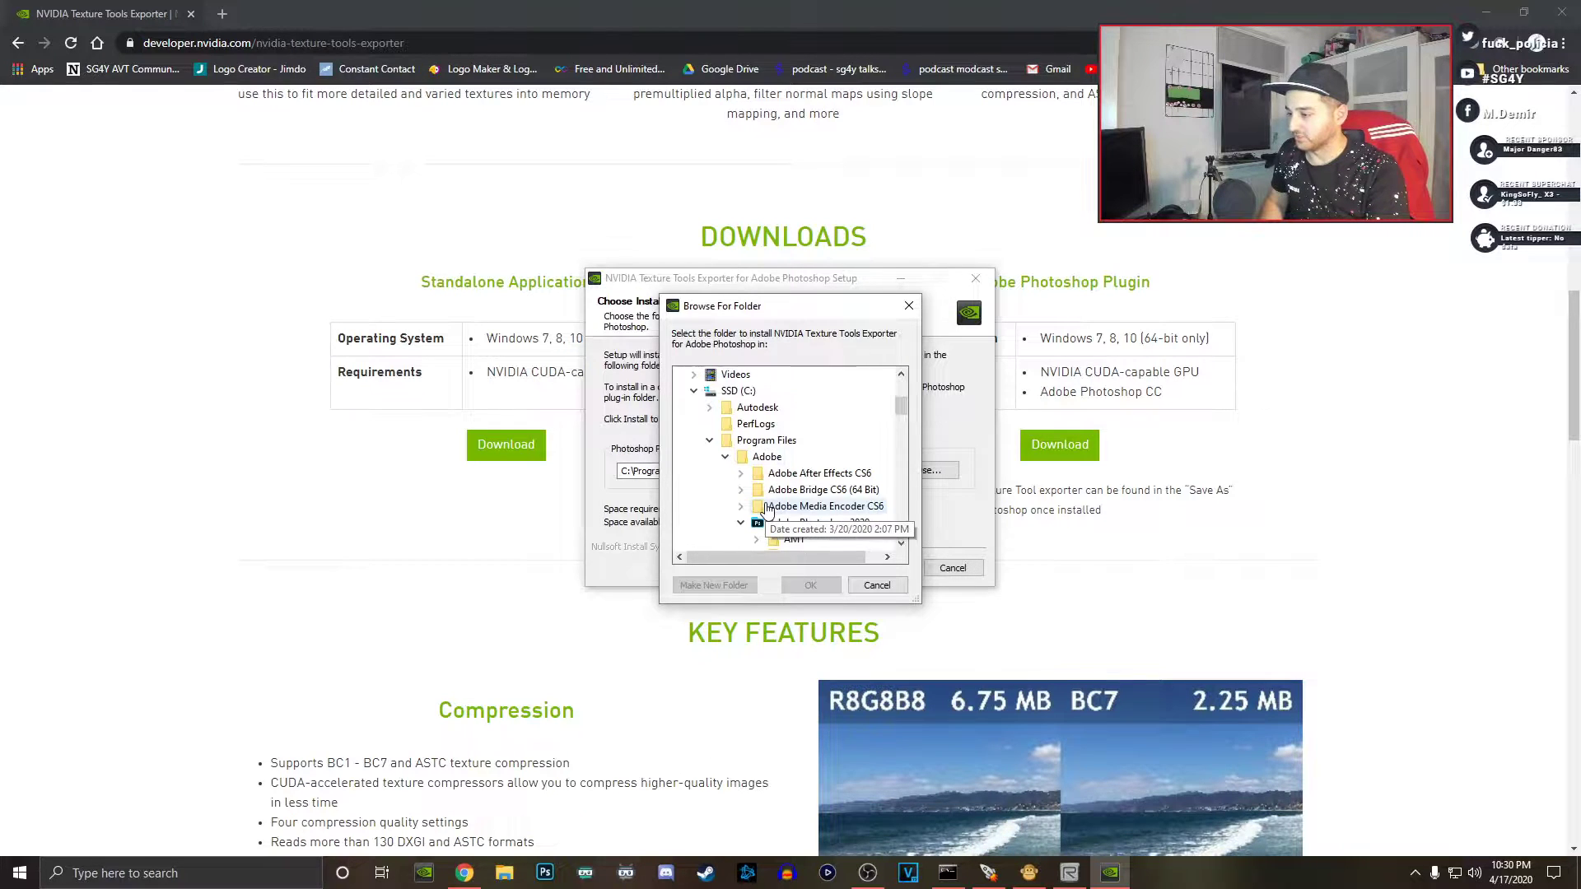
Step: Set the install folder to Adobe Photoshop 2020's Plug-ins, then cancel and quit the setup
click(766, 458)
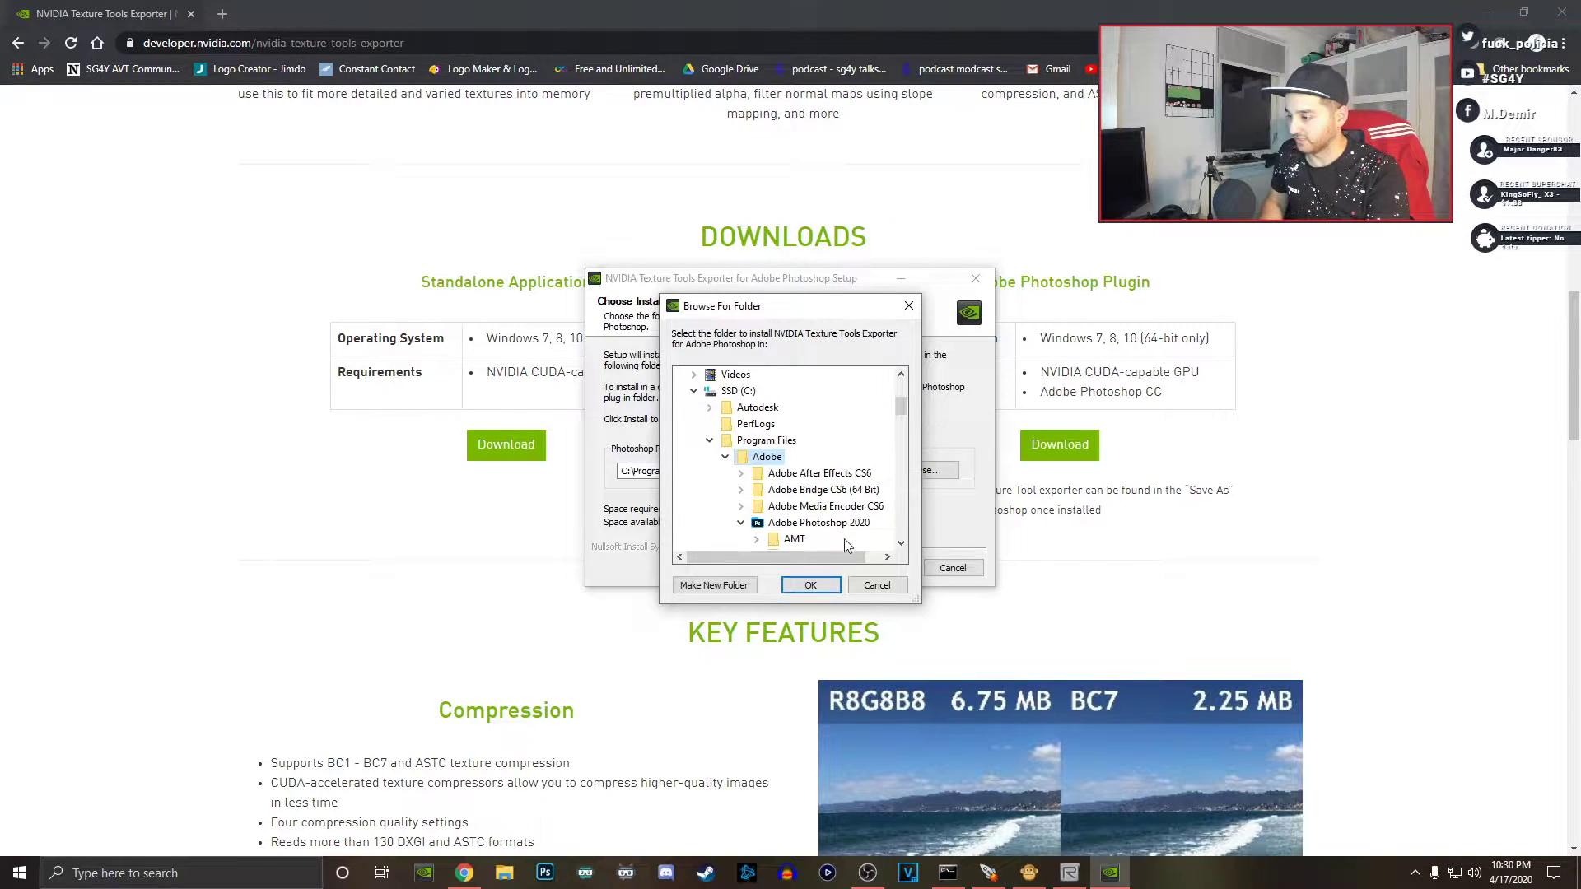
scroll(840, 519, down, 1)
scroll(838, 484, down, 1)
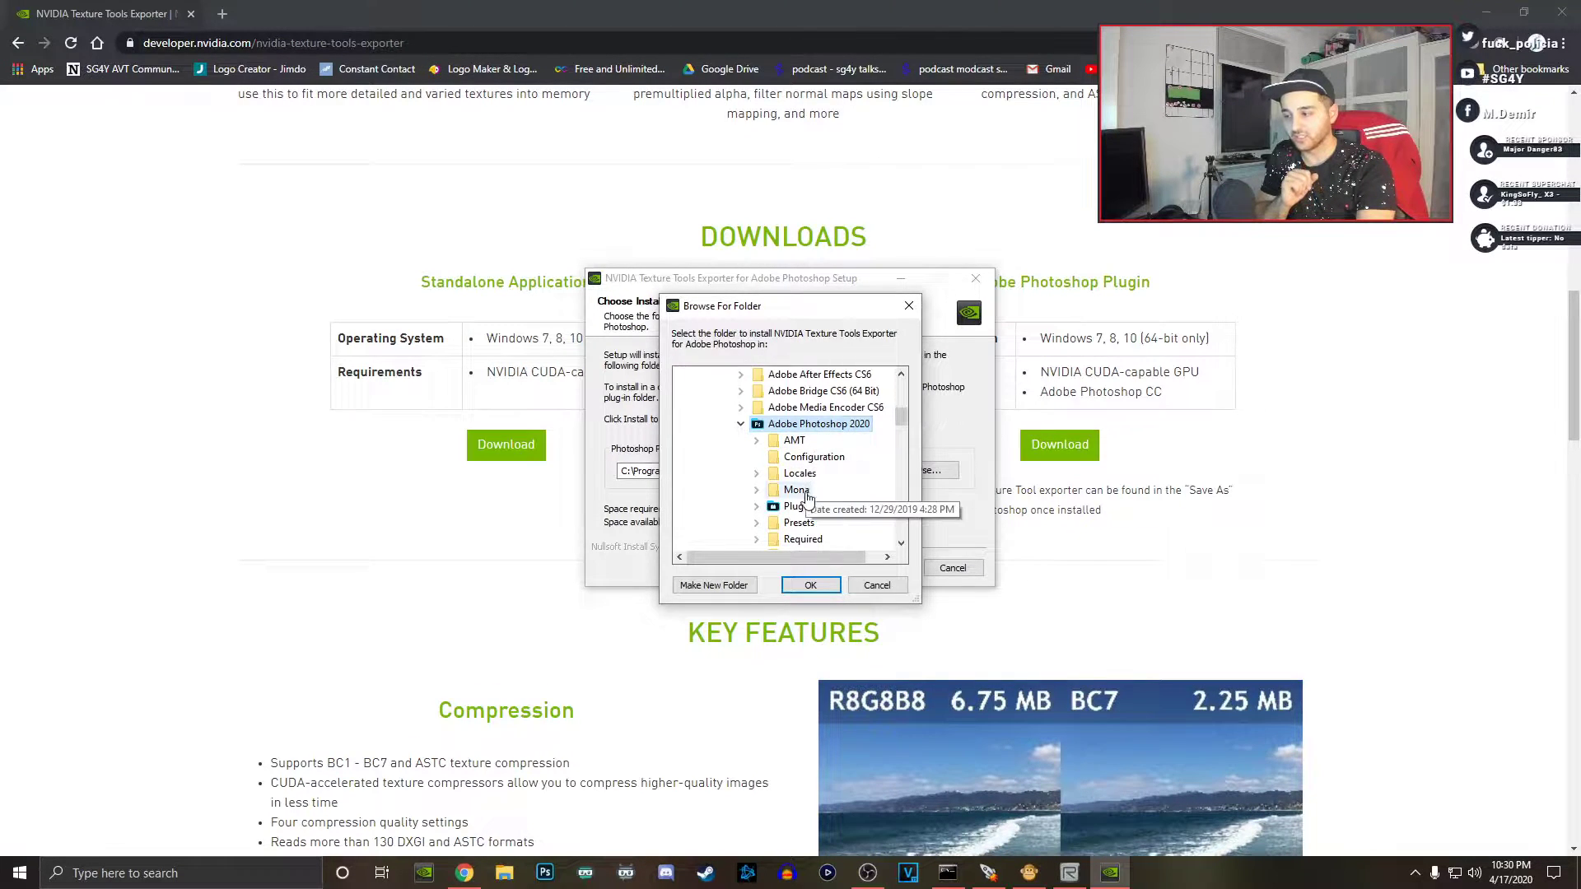
click(811, 586)
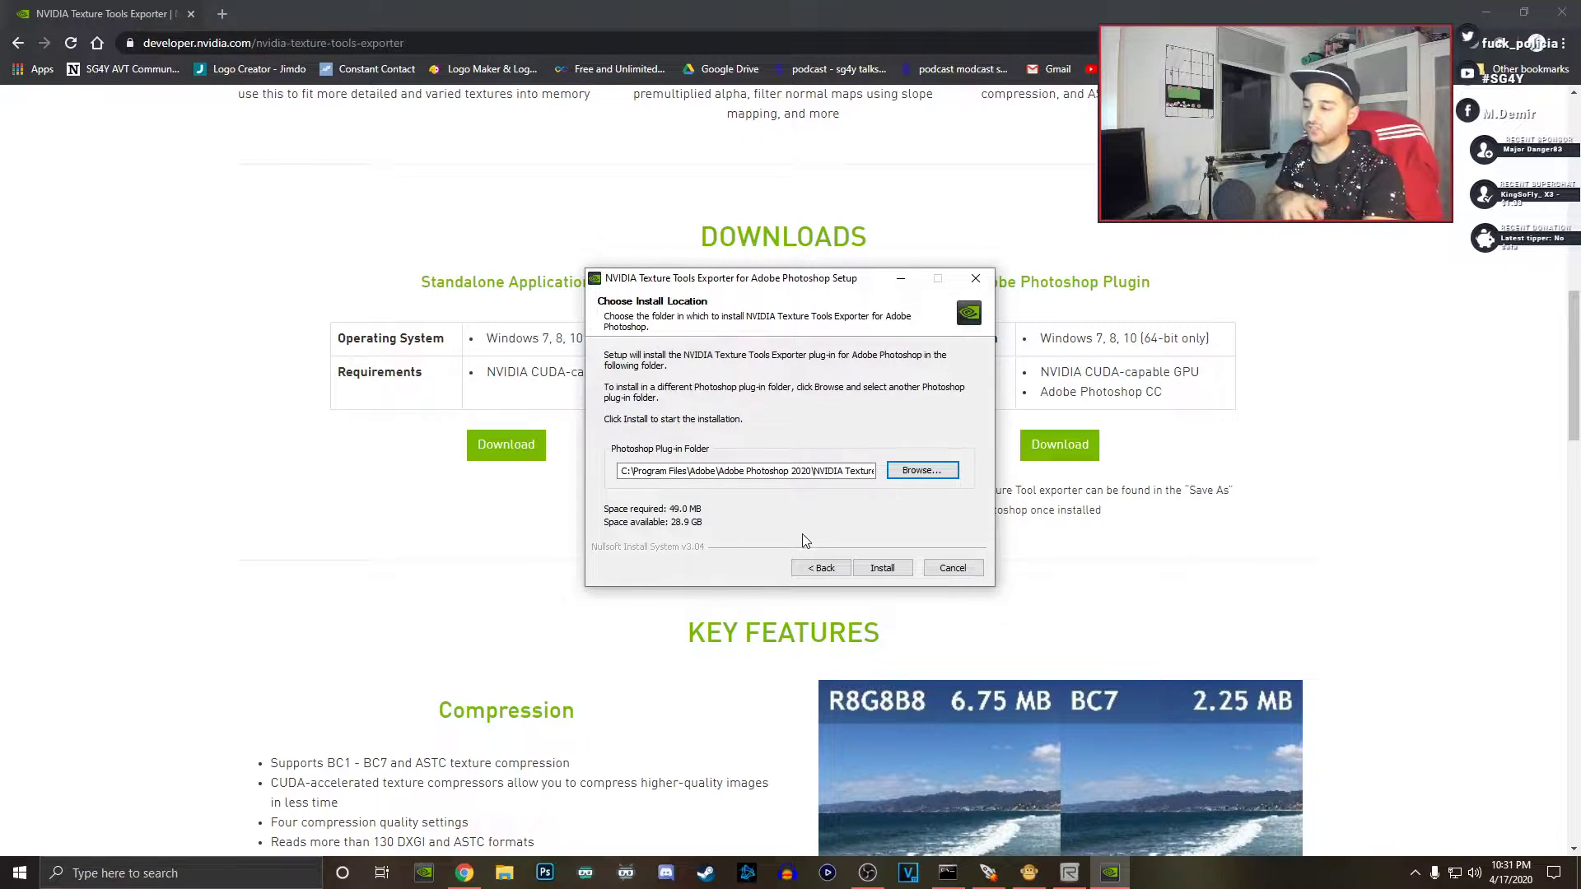
click(943, 569)
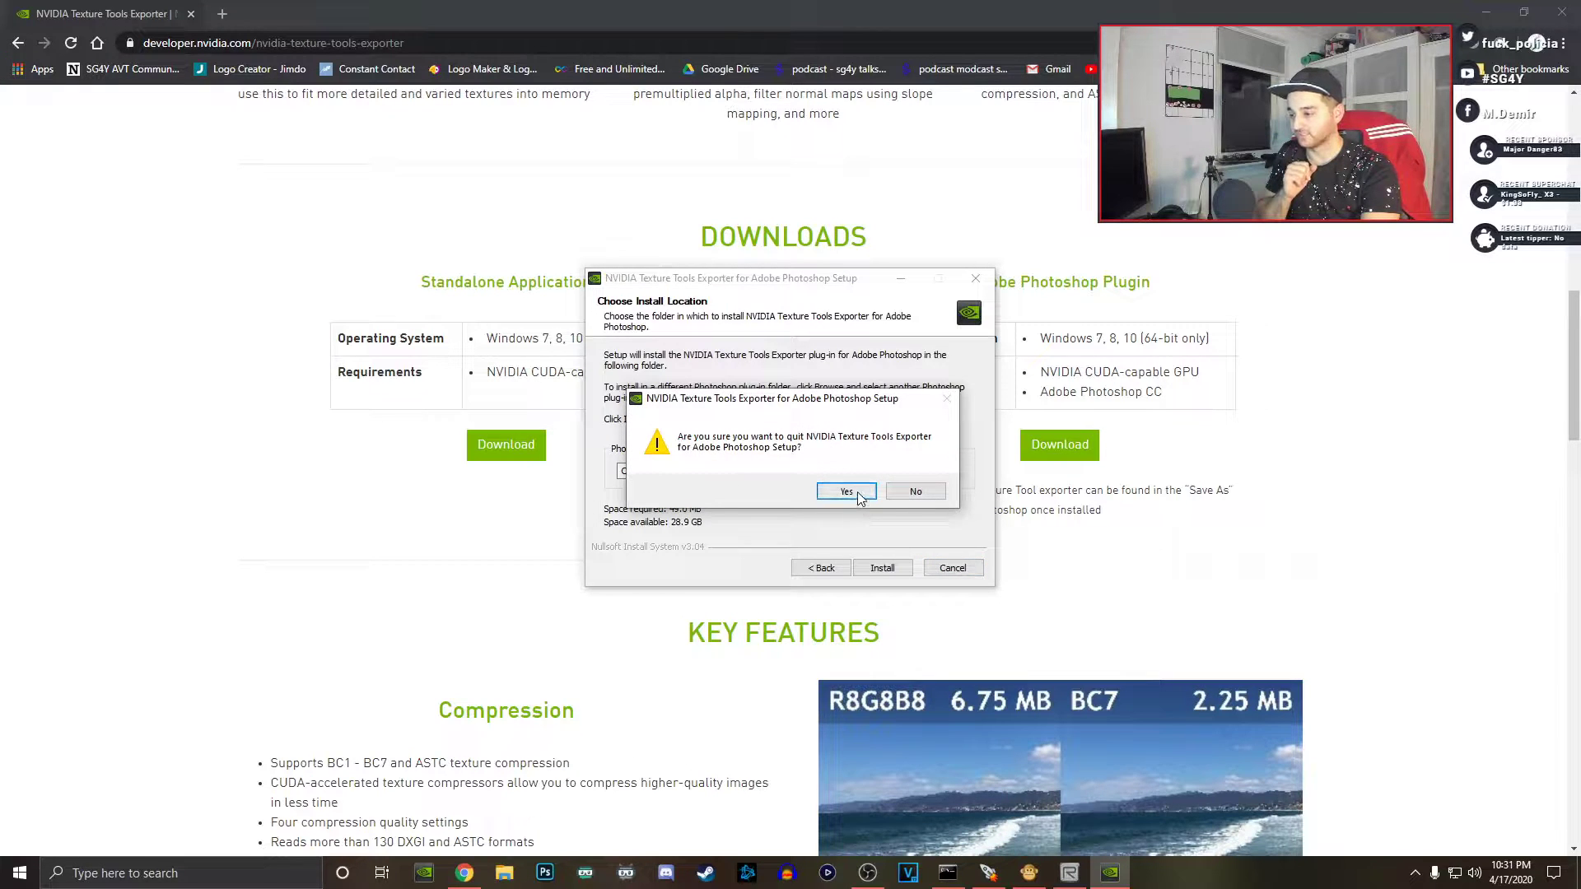
click(853, 493)
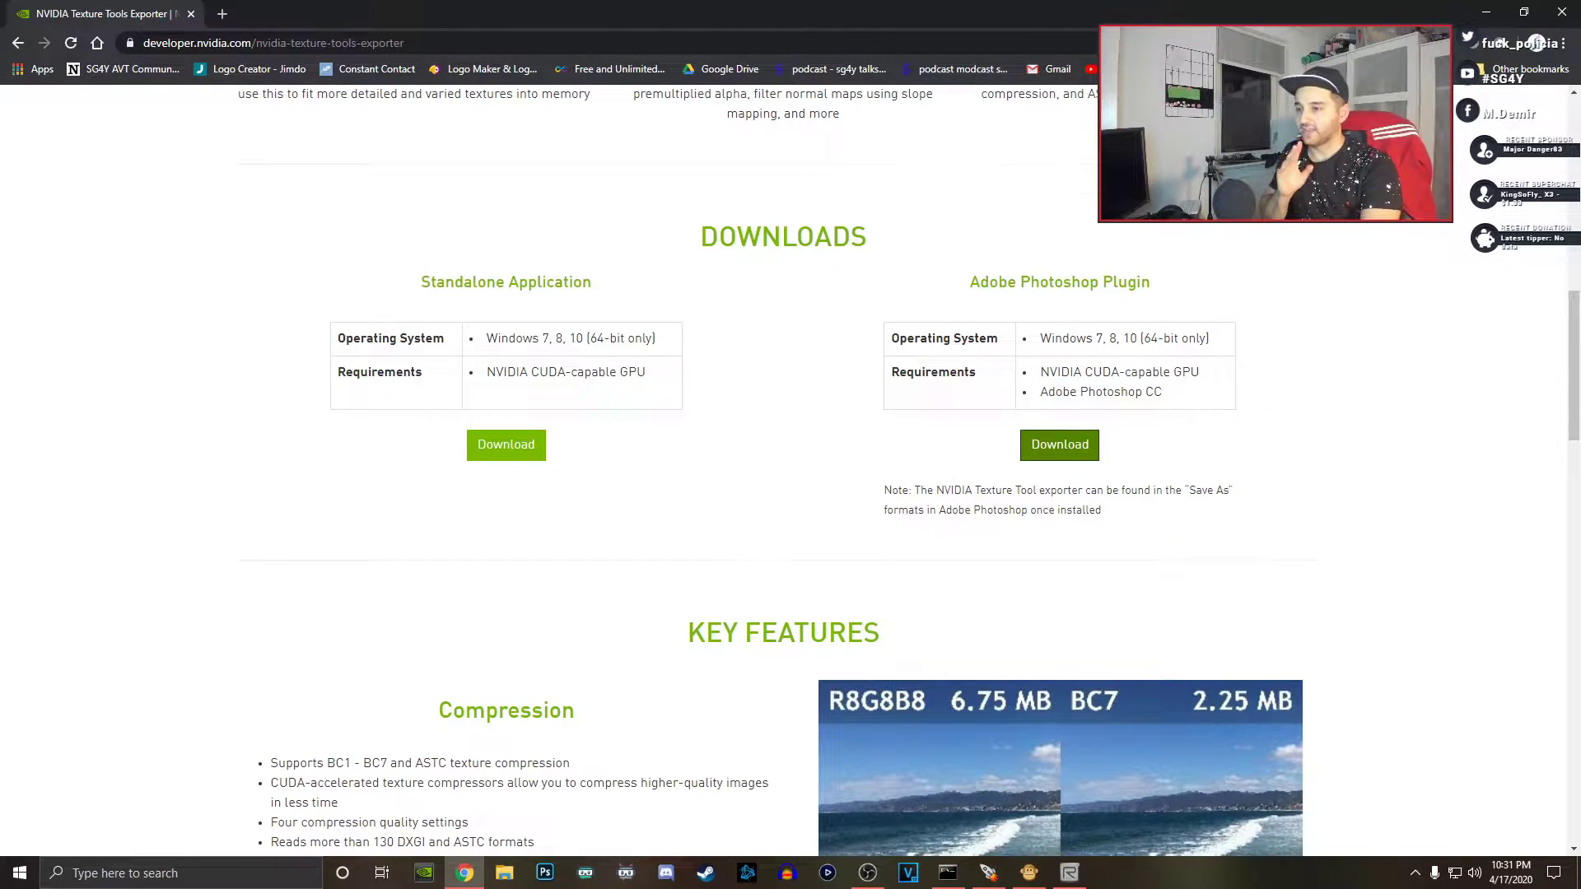
Step: Browse to Call of Duty Black Ops III > model_export > sg4y > paper > news_paper and select ottoman_newspaper_c.tif
click(504, 873)
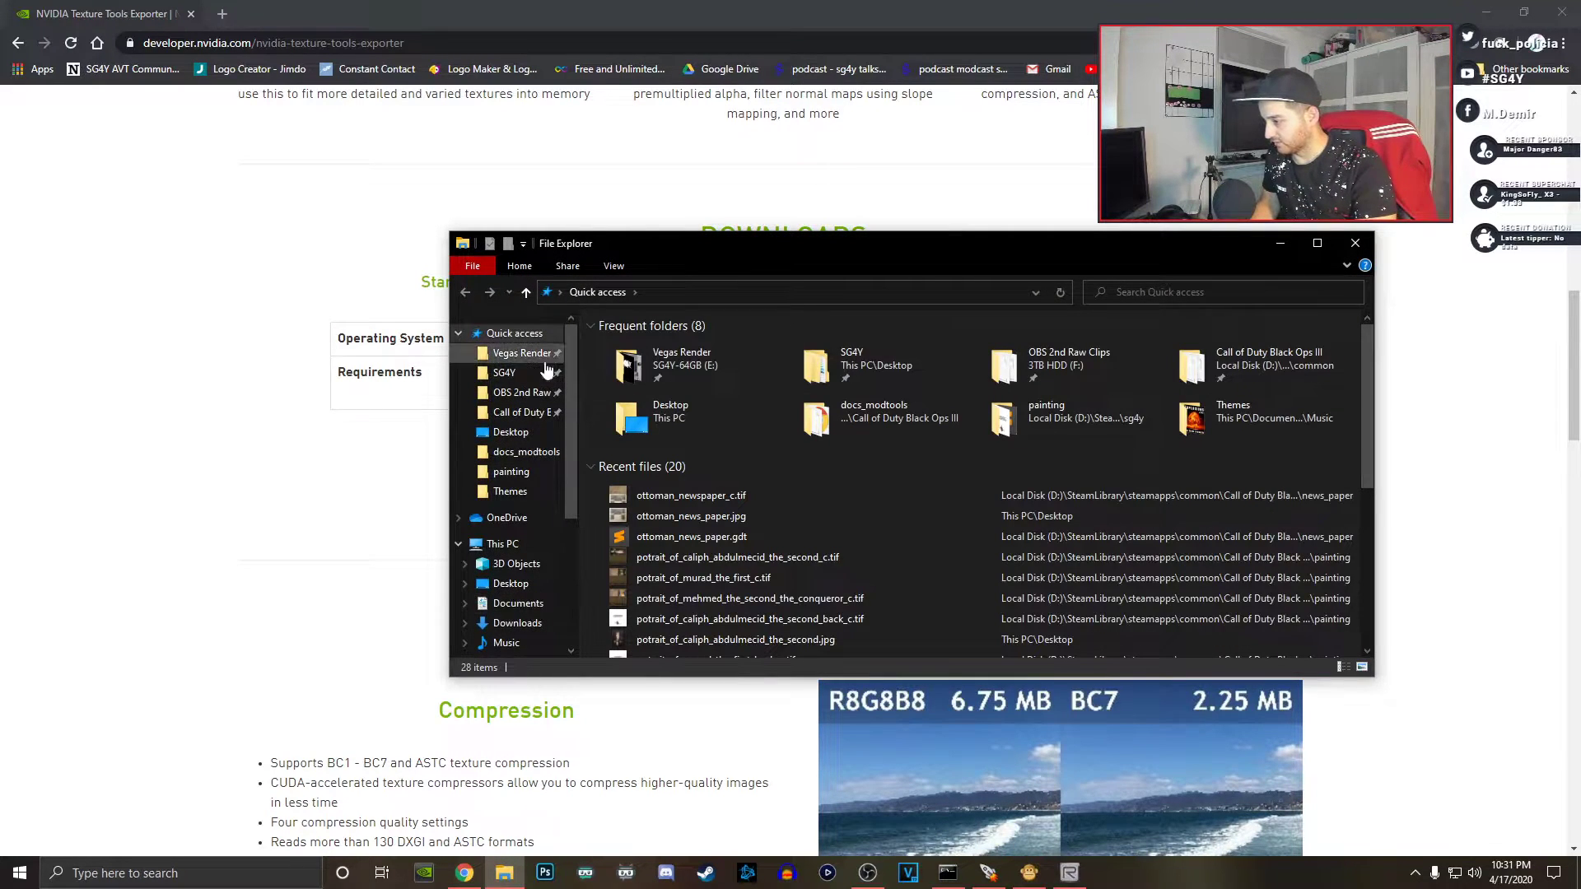
click(527, 412)
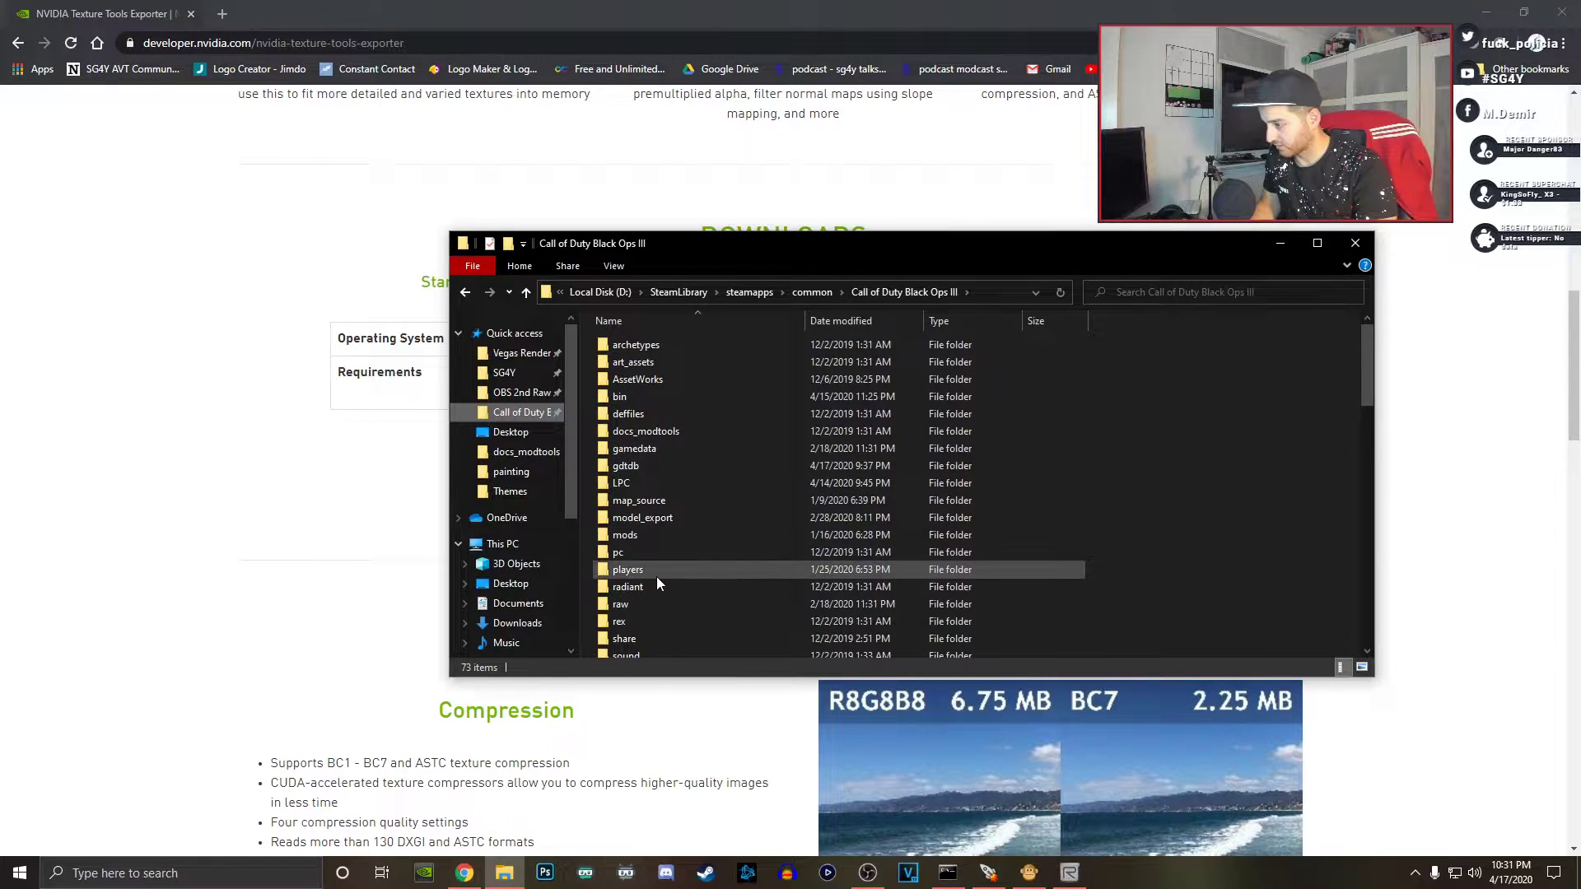
scroll(655, 576, down, 1)
click(664, 476)
double_click(664, 476)
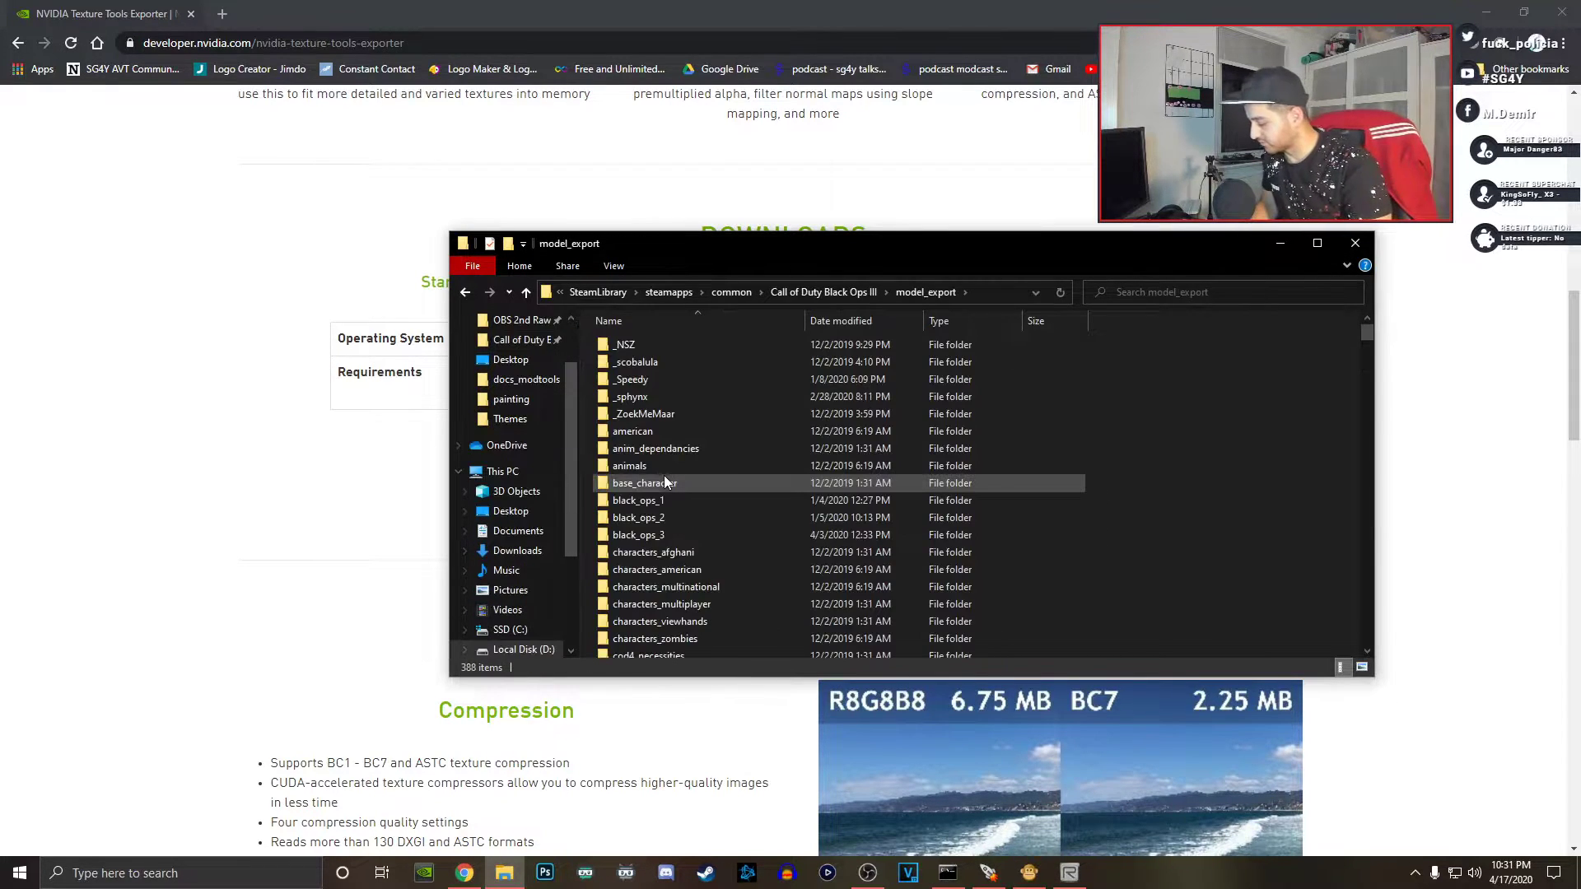
double_click(650, 423)
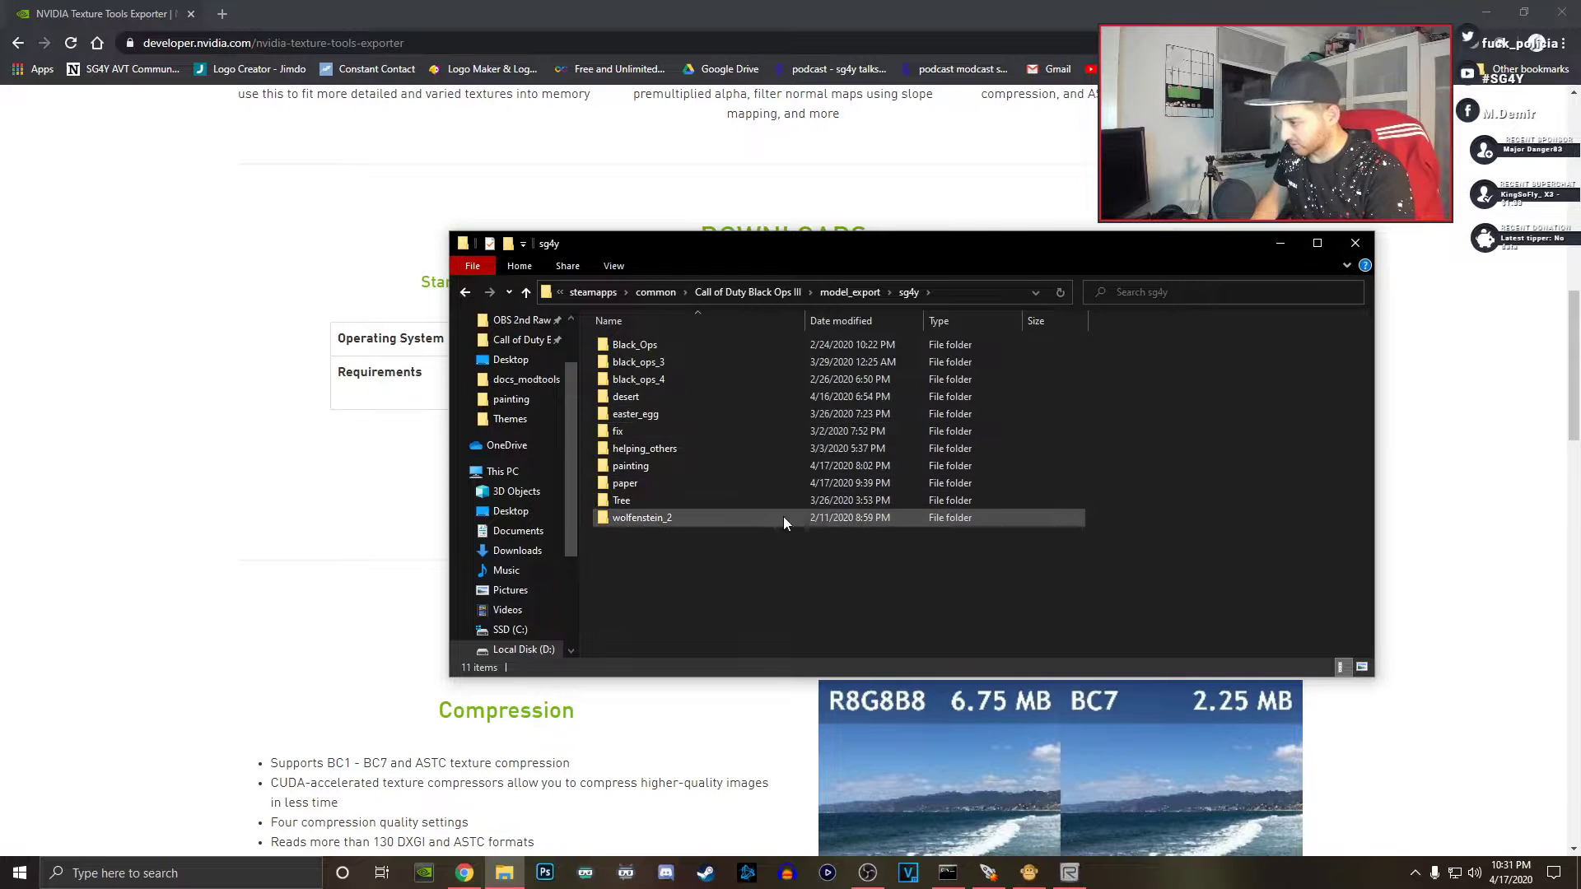
double_click(643, 484)
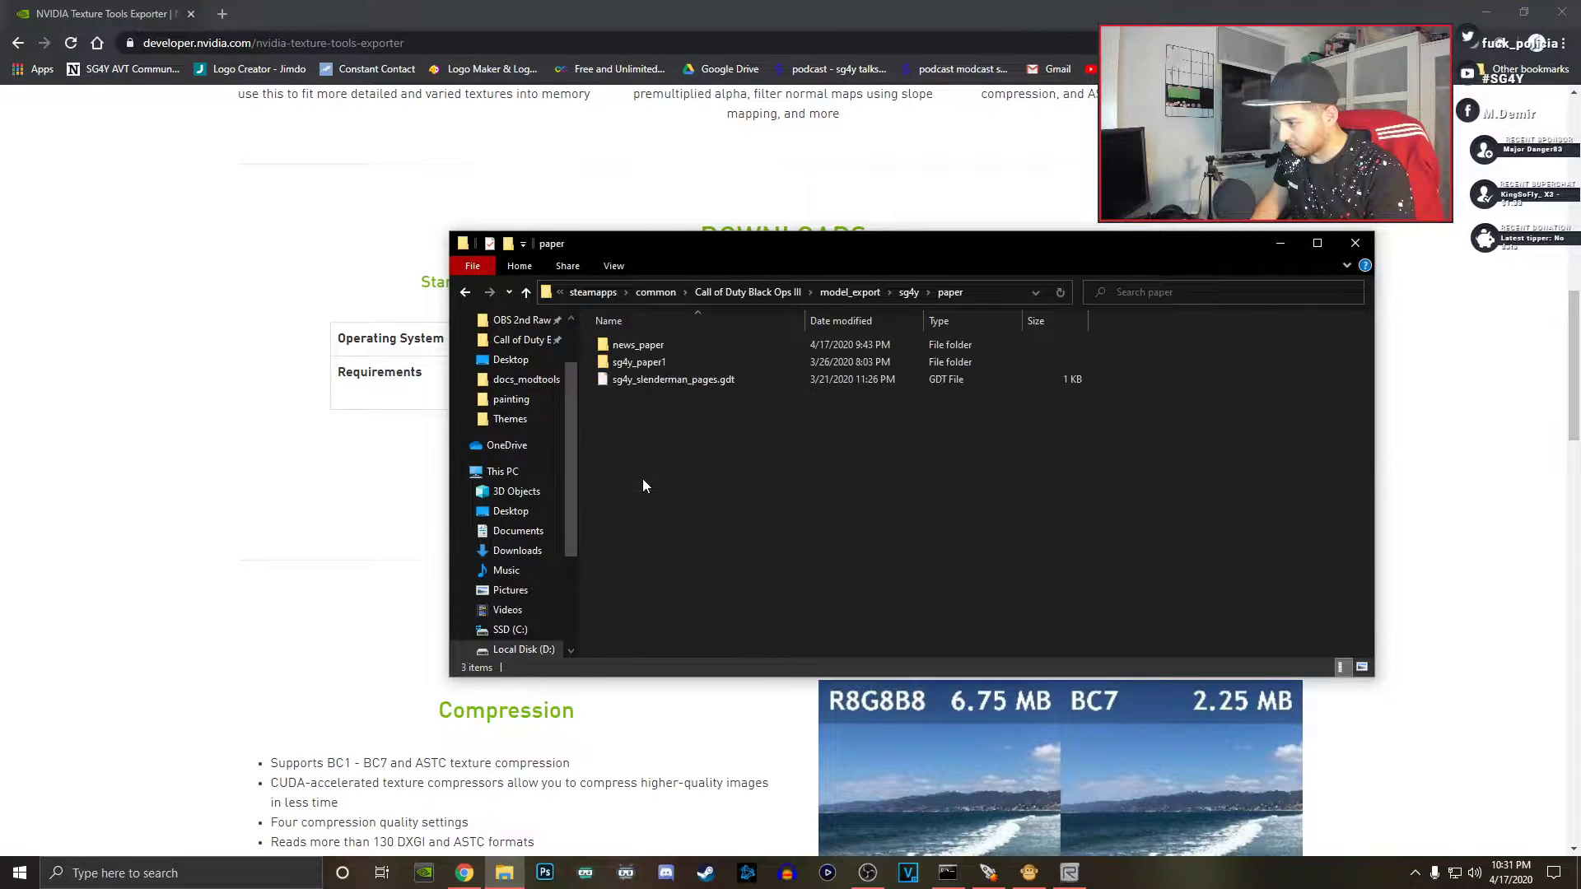
double_click(648, 346)
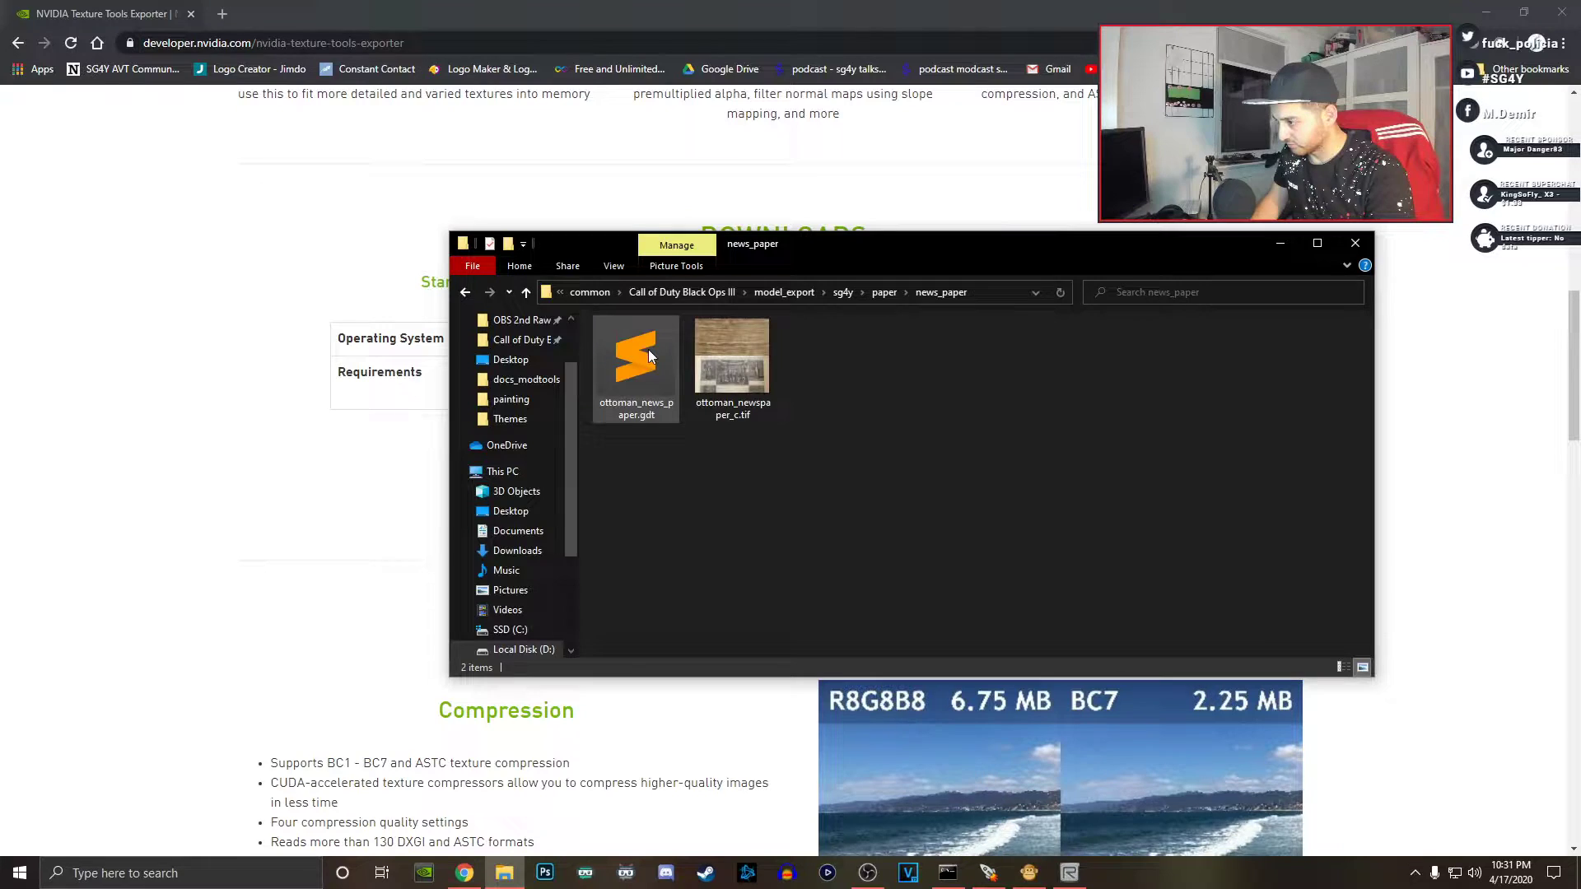
click(713, 363)
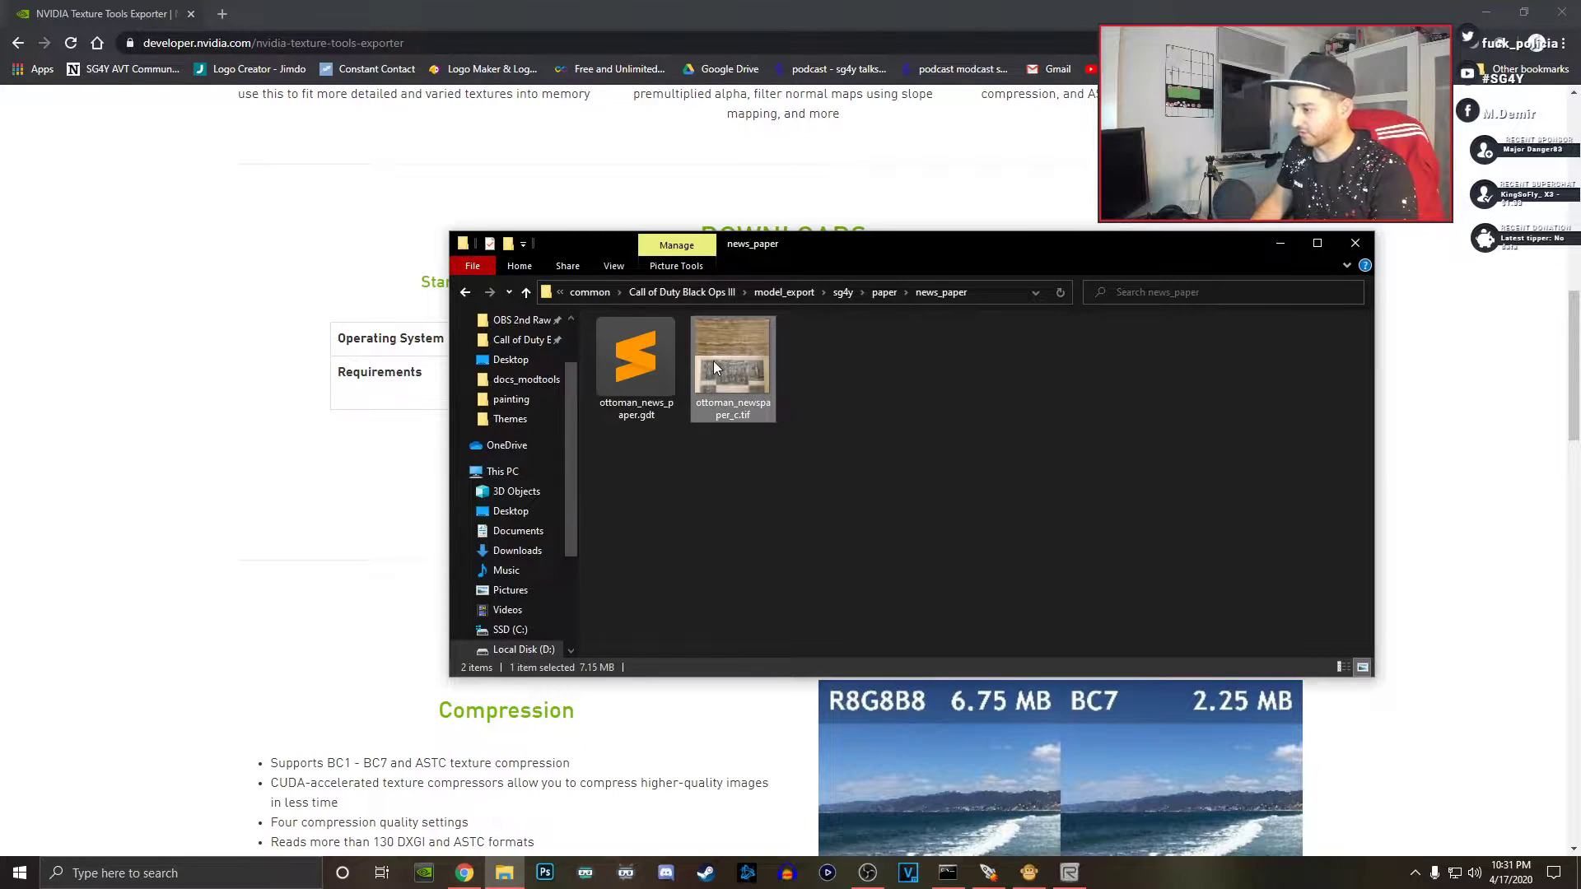
click(545, 873)
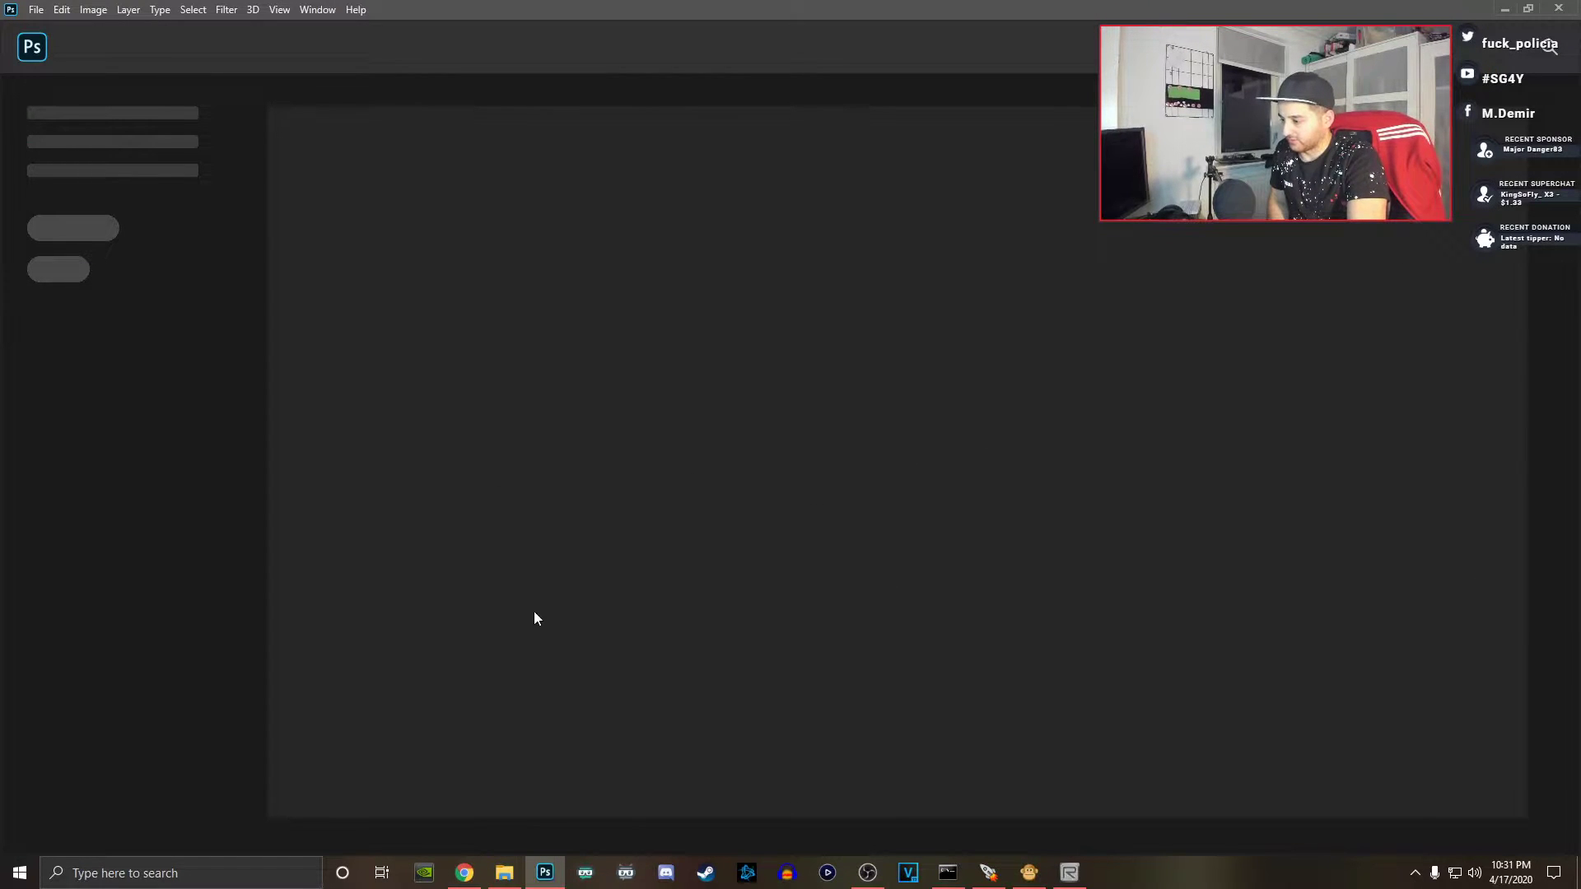
Step: Drag ottoman_newspaper_c.tif from the file window into the Photoshop document
click(504, 873)
drag(854, 255, 1111, 358)
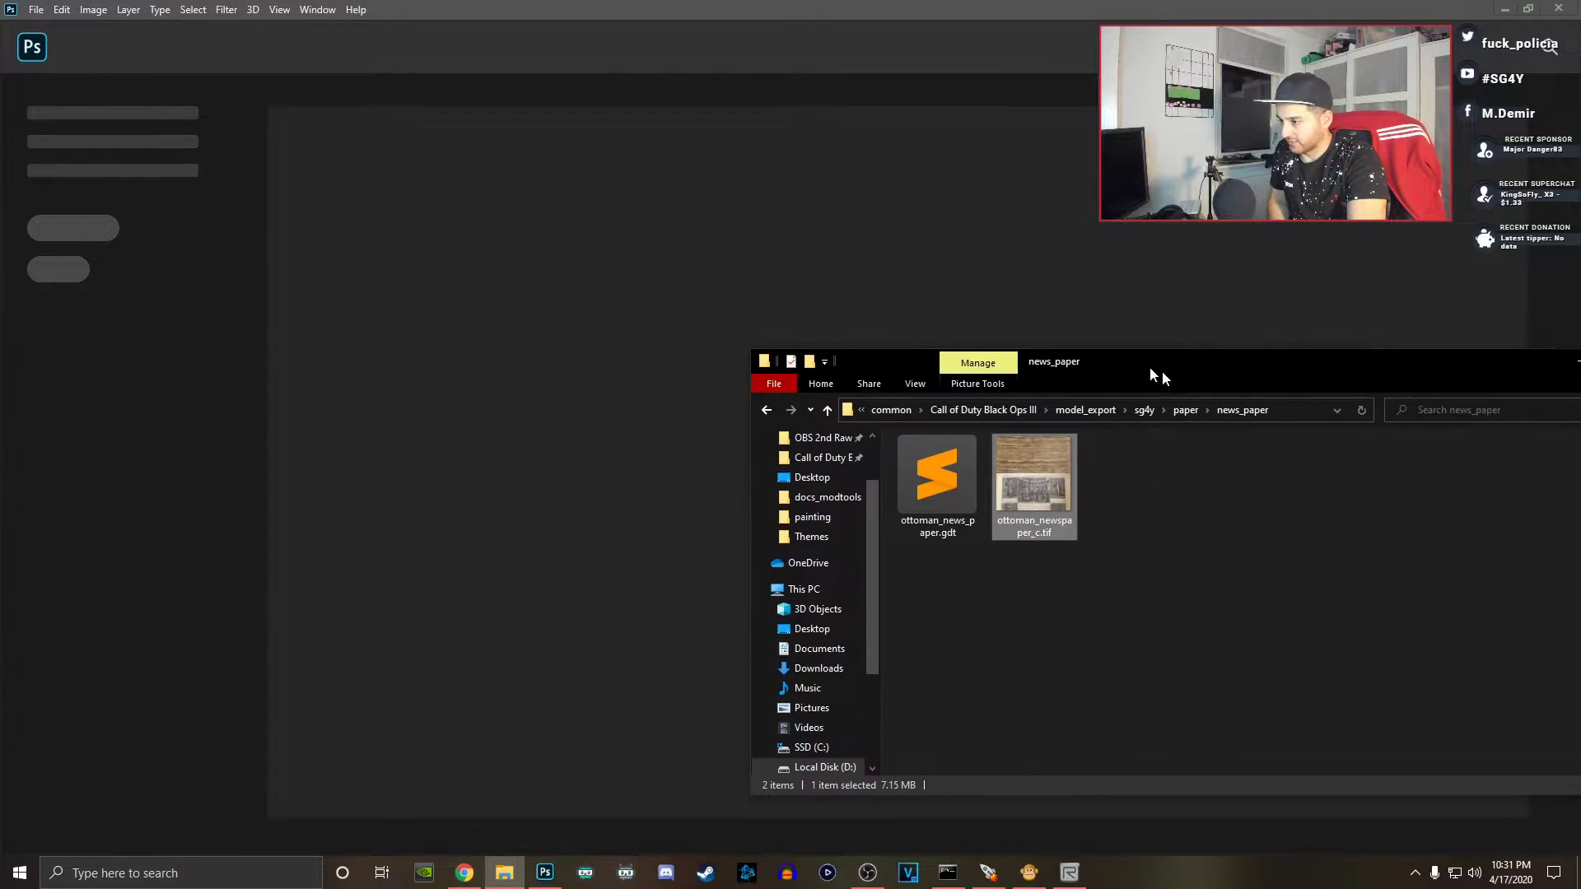
drag(993, 473, 681, 329)
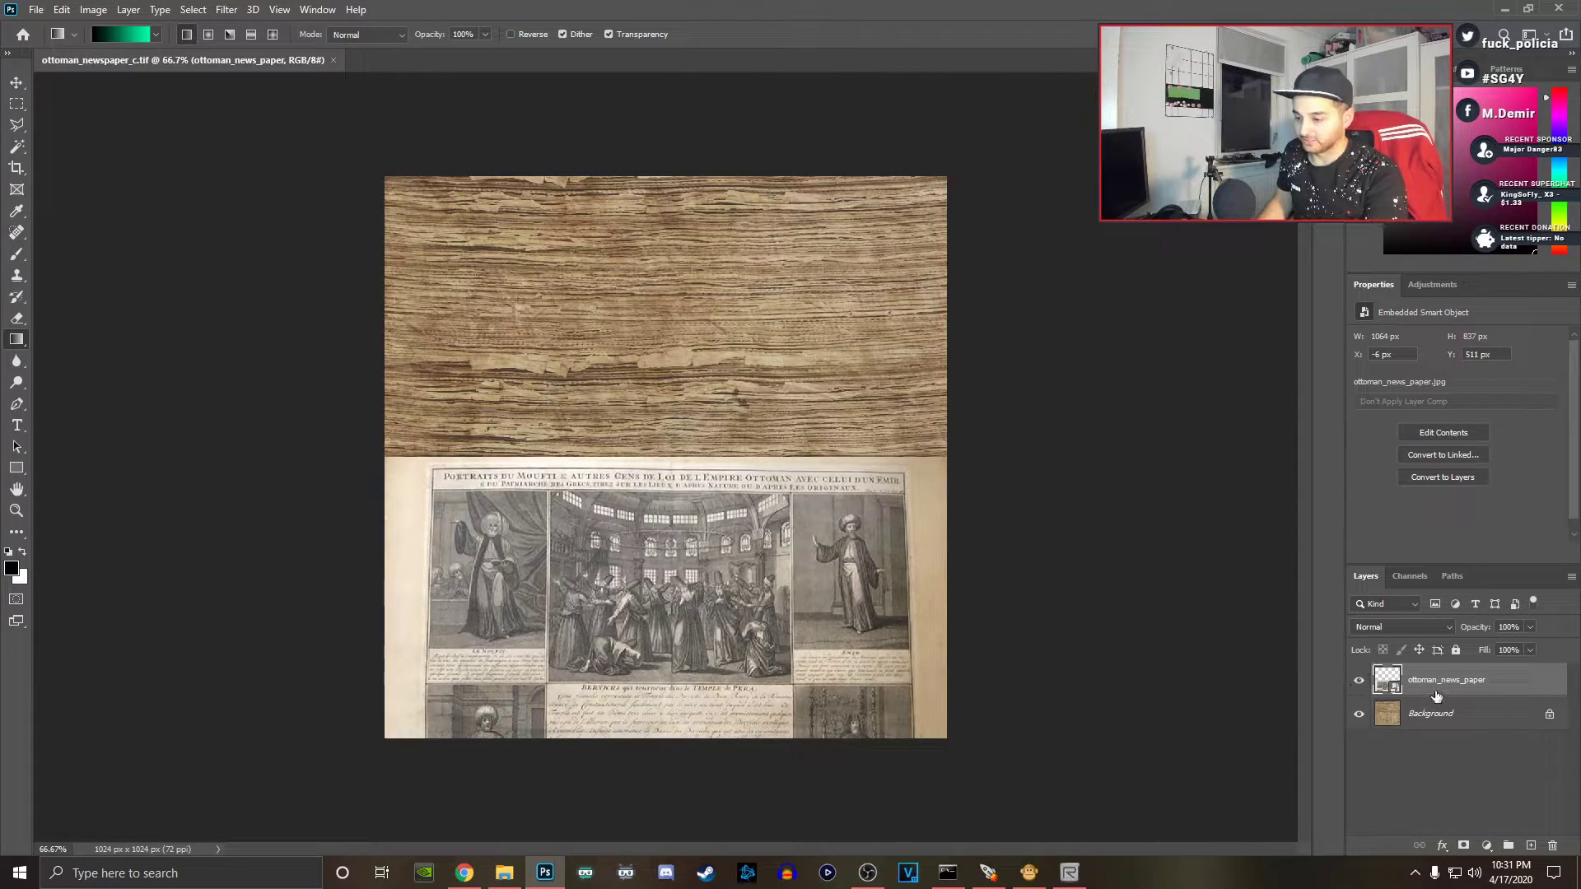
Step: Unlock the Background layer into an editable Layer 0
click(1522, 724)
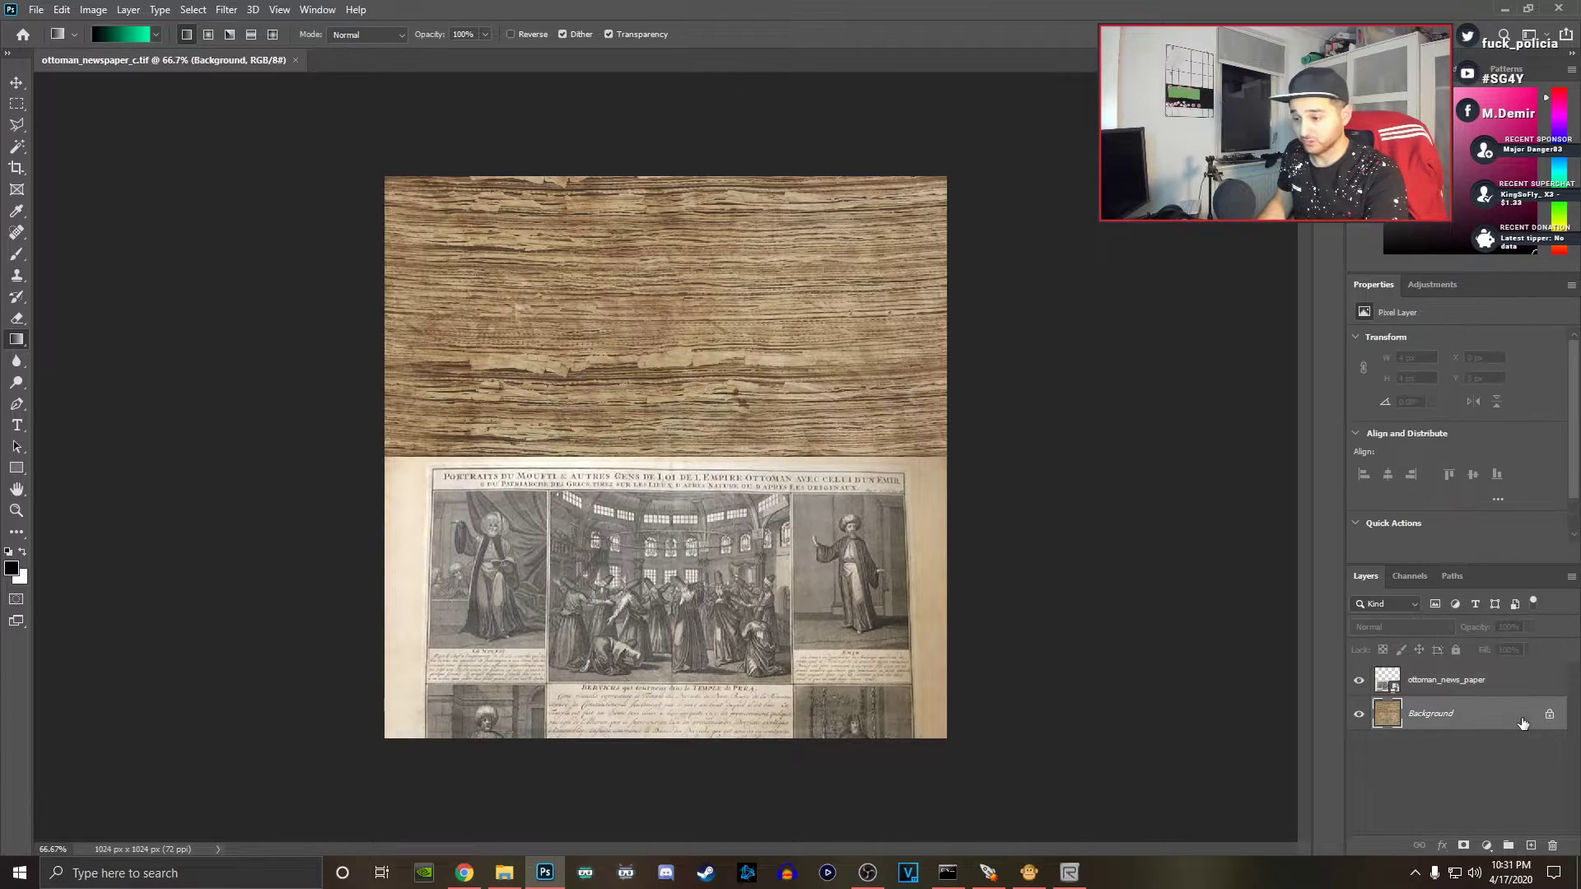
double_click(1522, 724)
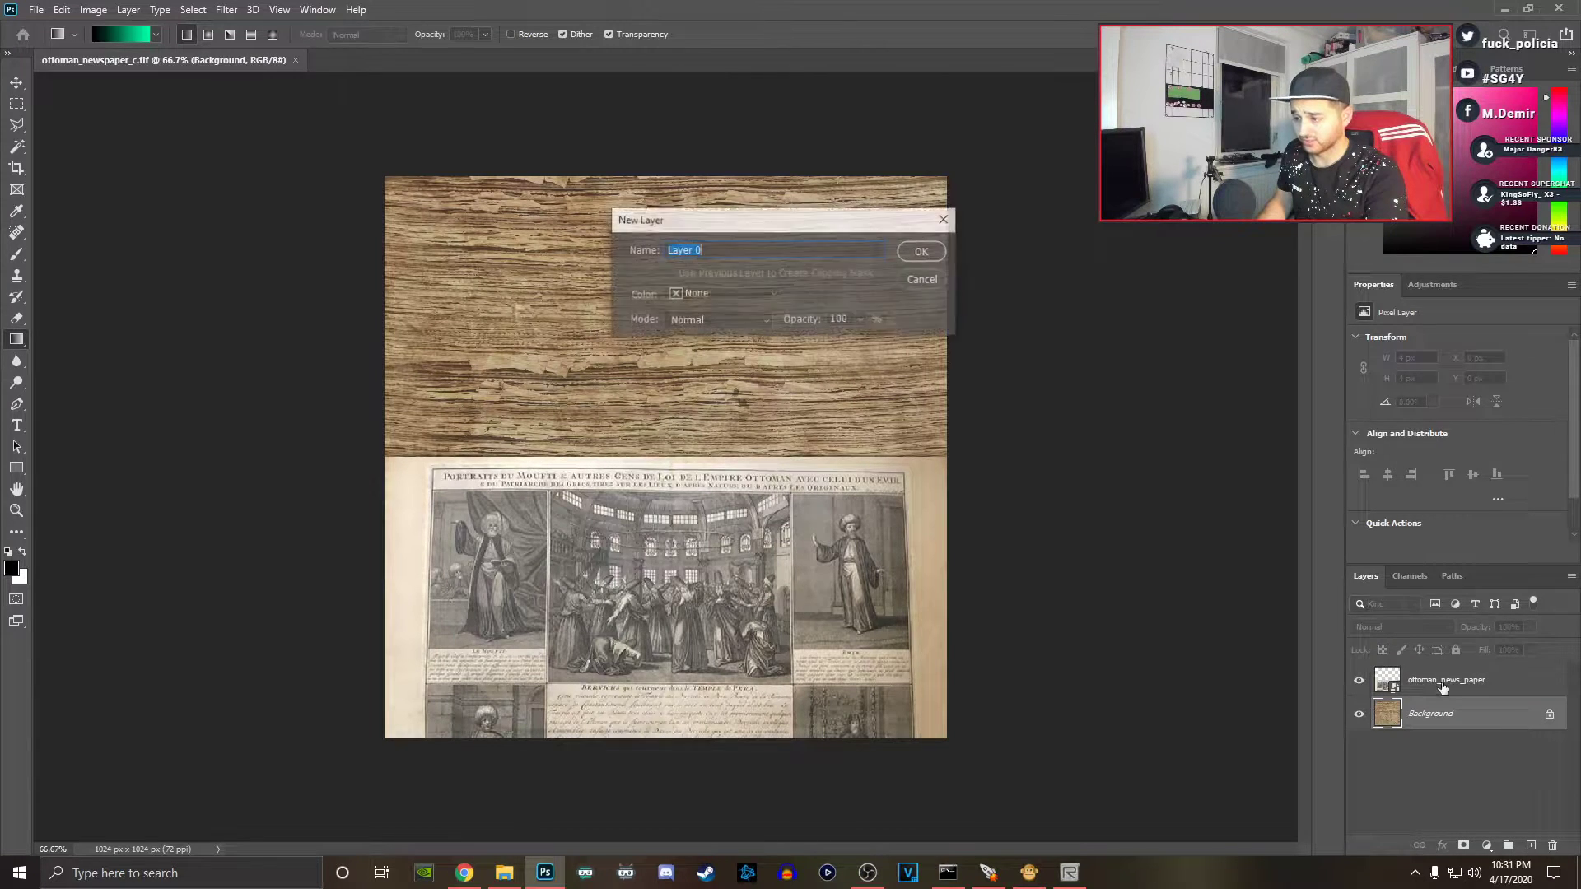
click(922, 252)
right_click(1472, 716)
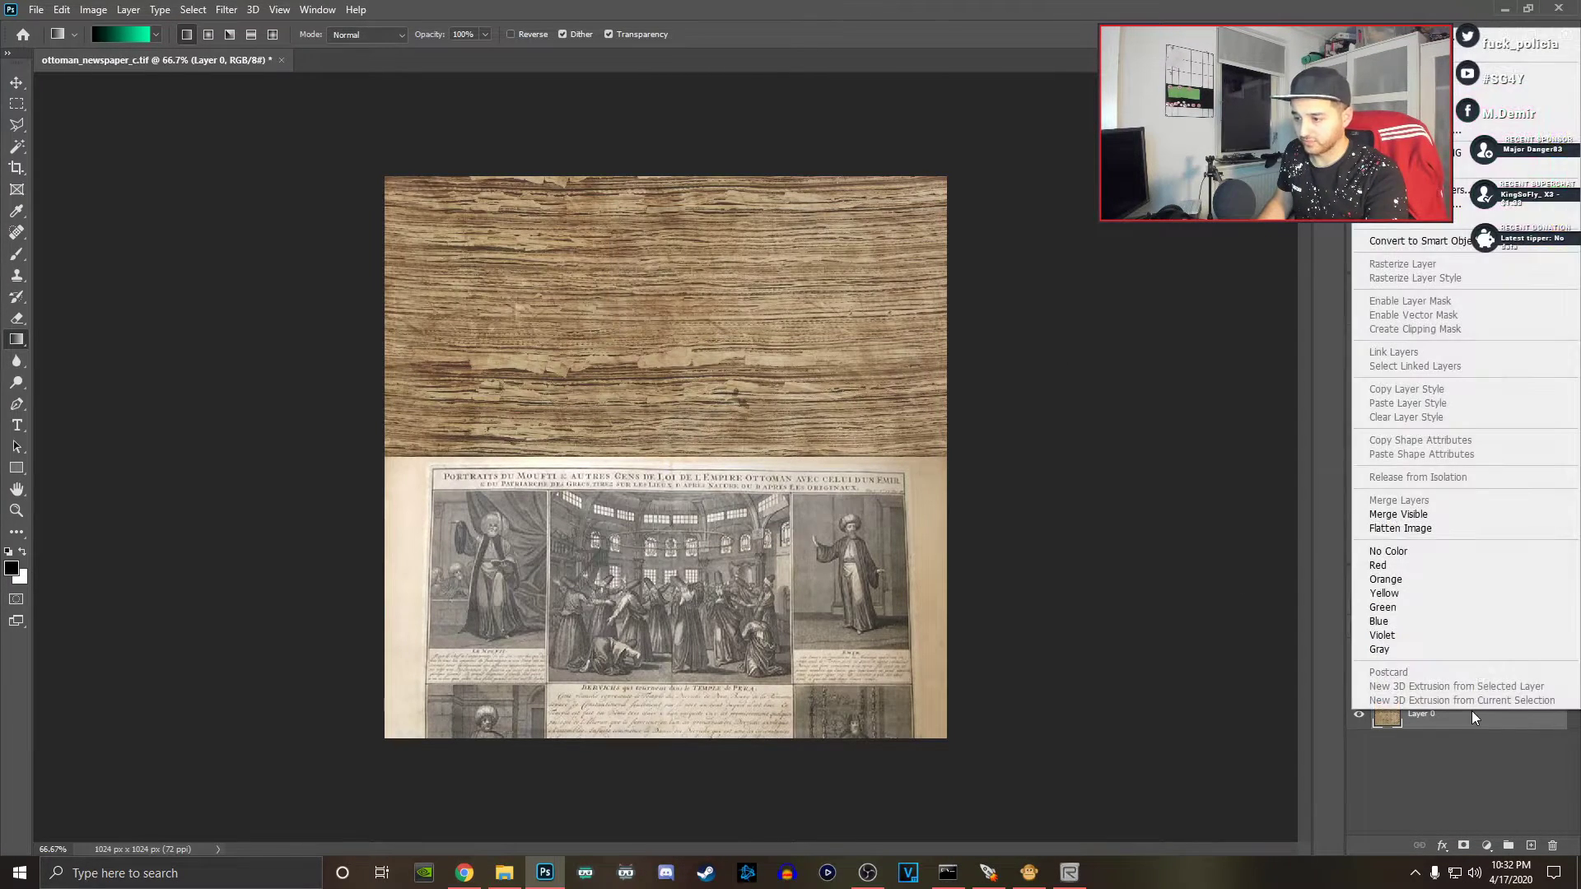
click(1544, 764)
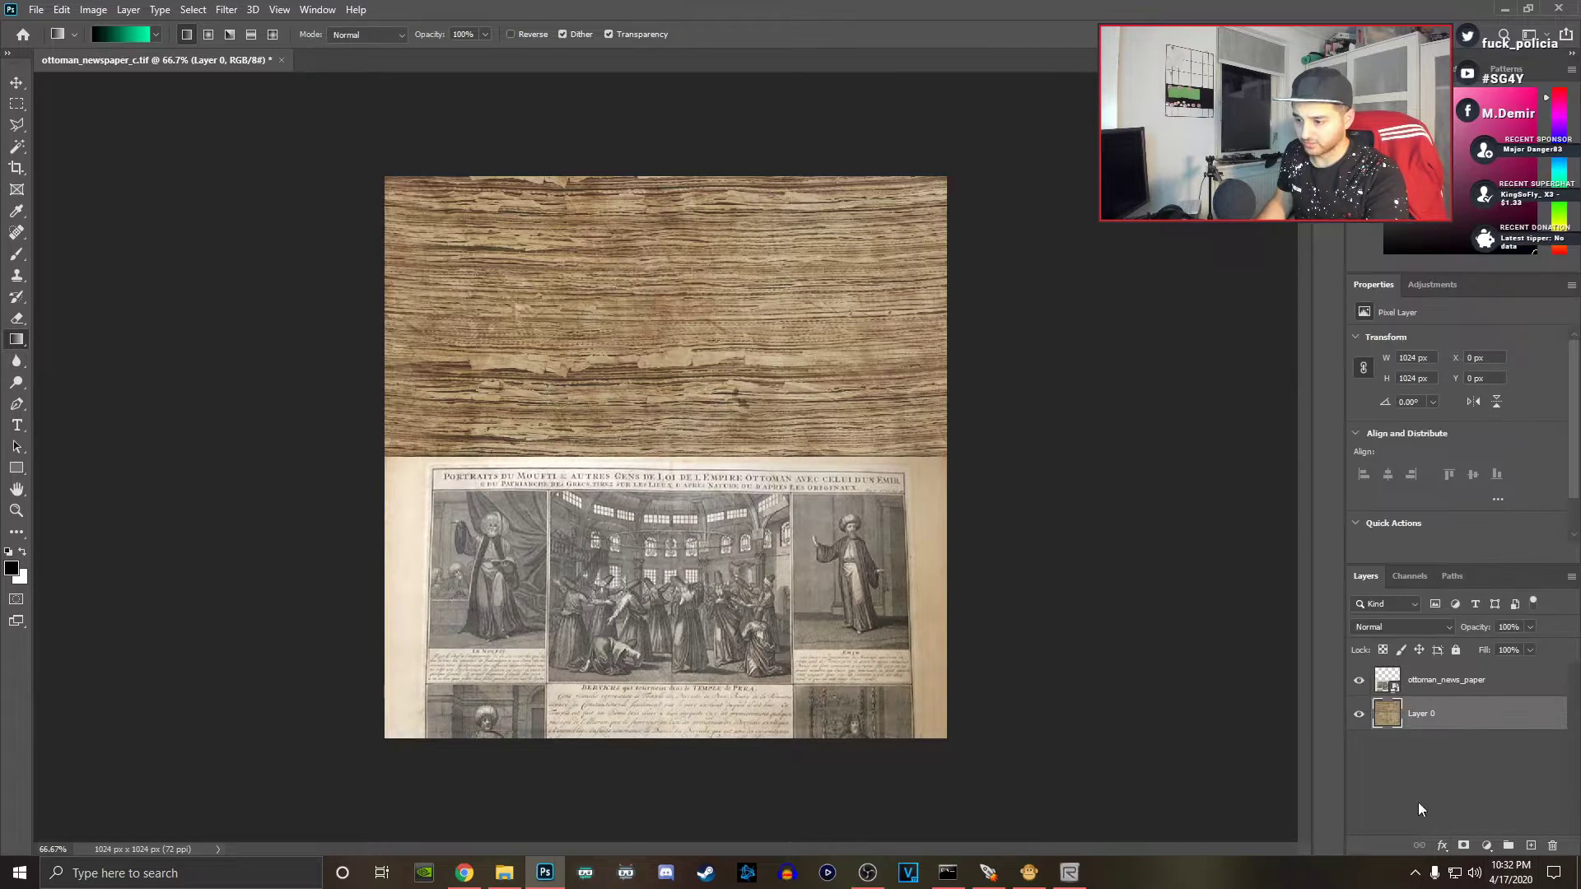
Step: Rasterize the ottoman_news_paper layer and combine it with Layer 0 into one smart object
right_click(1442, 681)
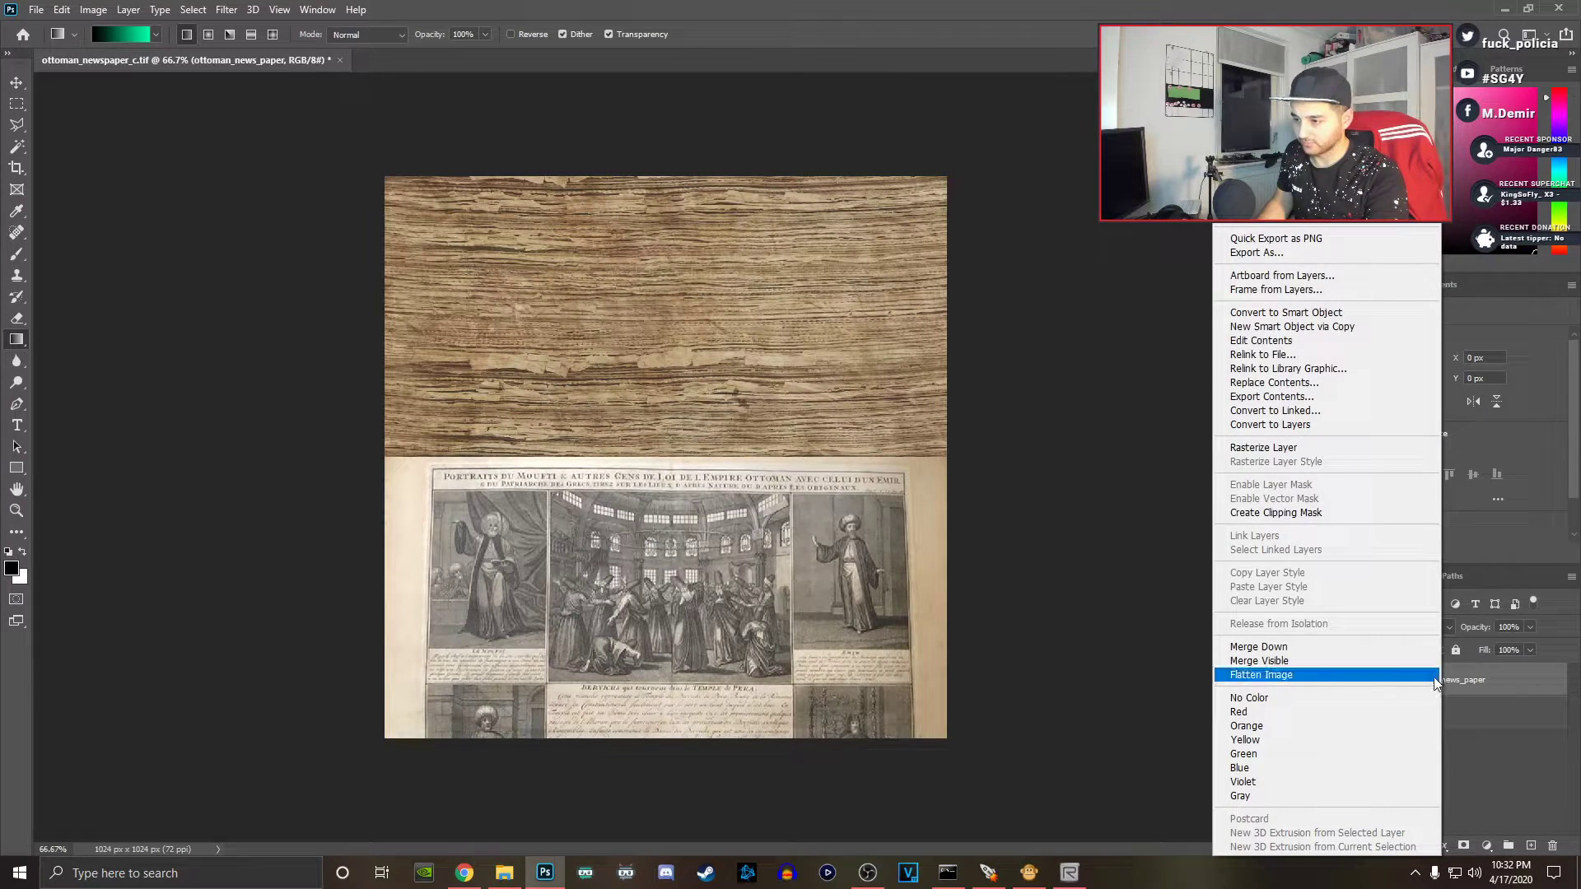
click(1295, 449)
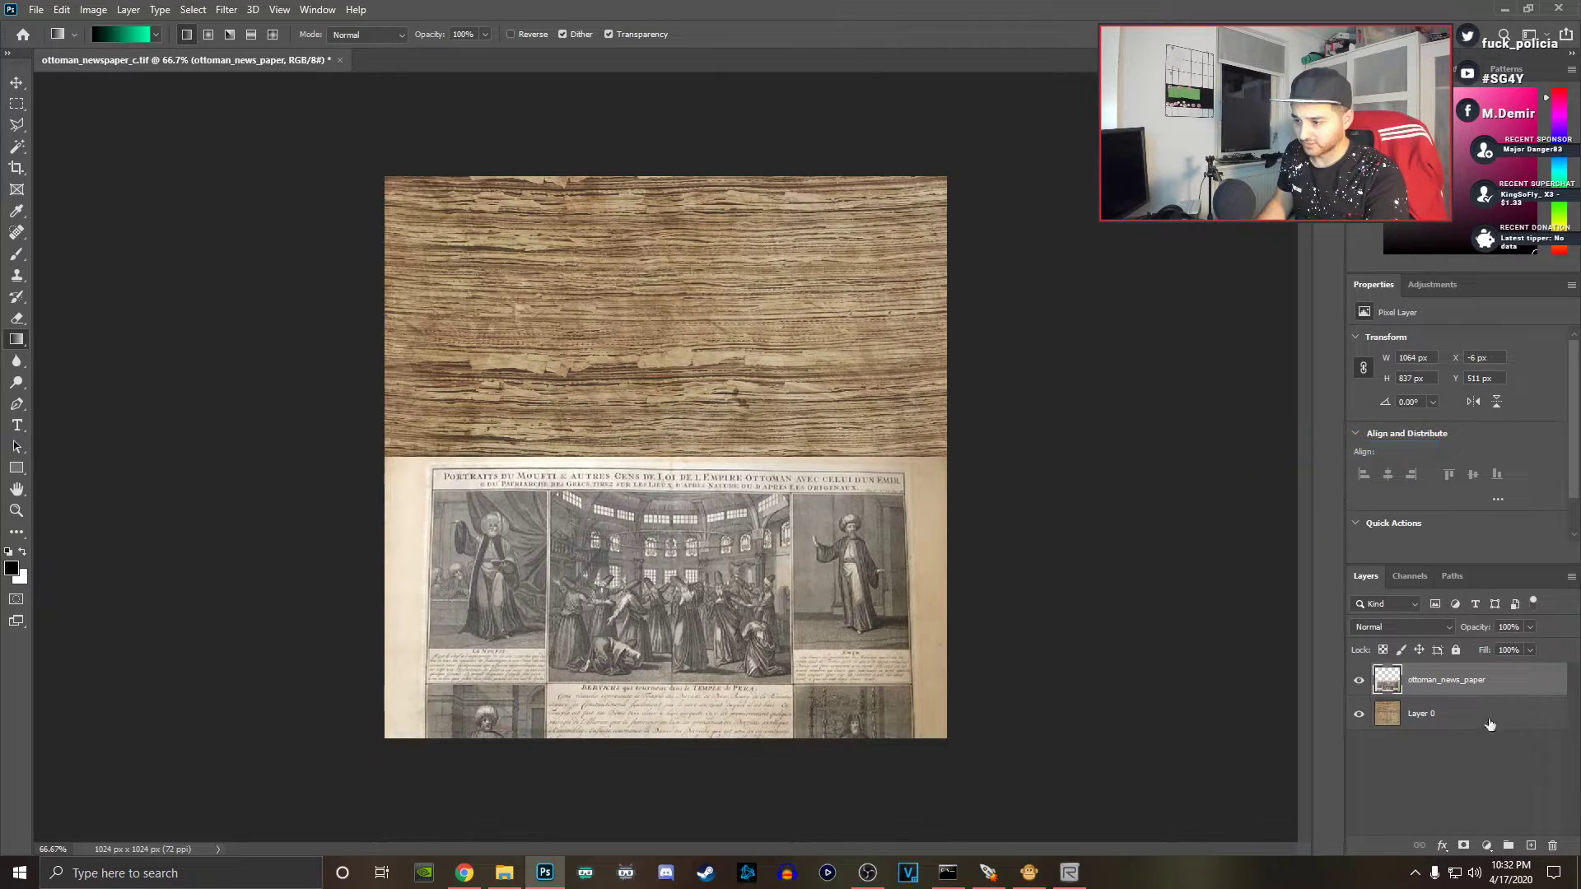
shift+click(1437, 719)
right_click(1429, 707)
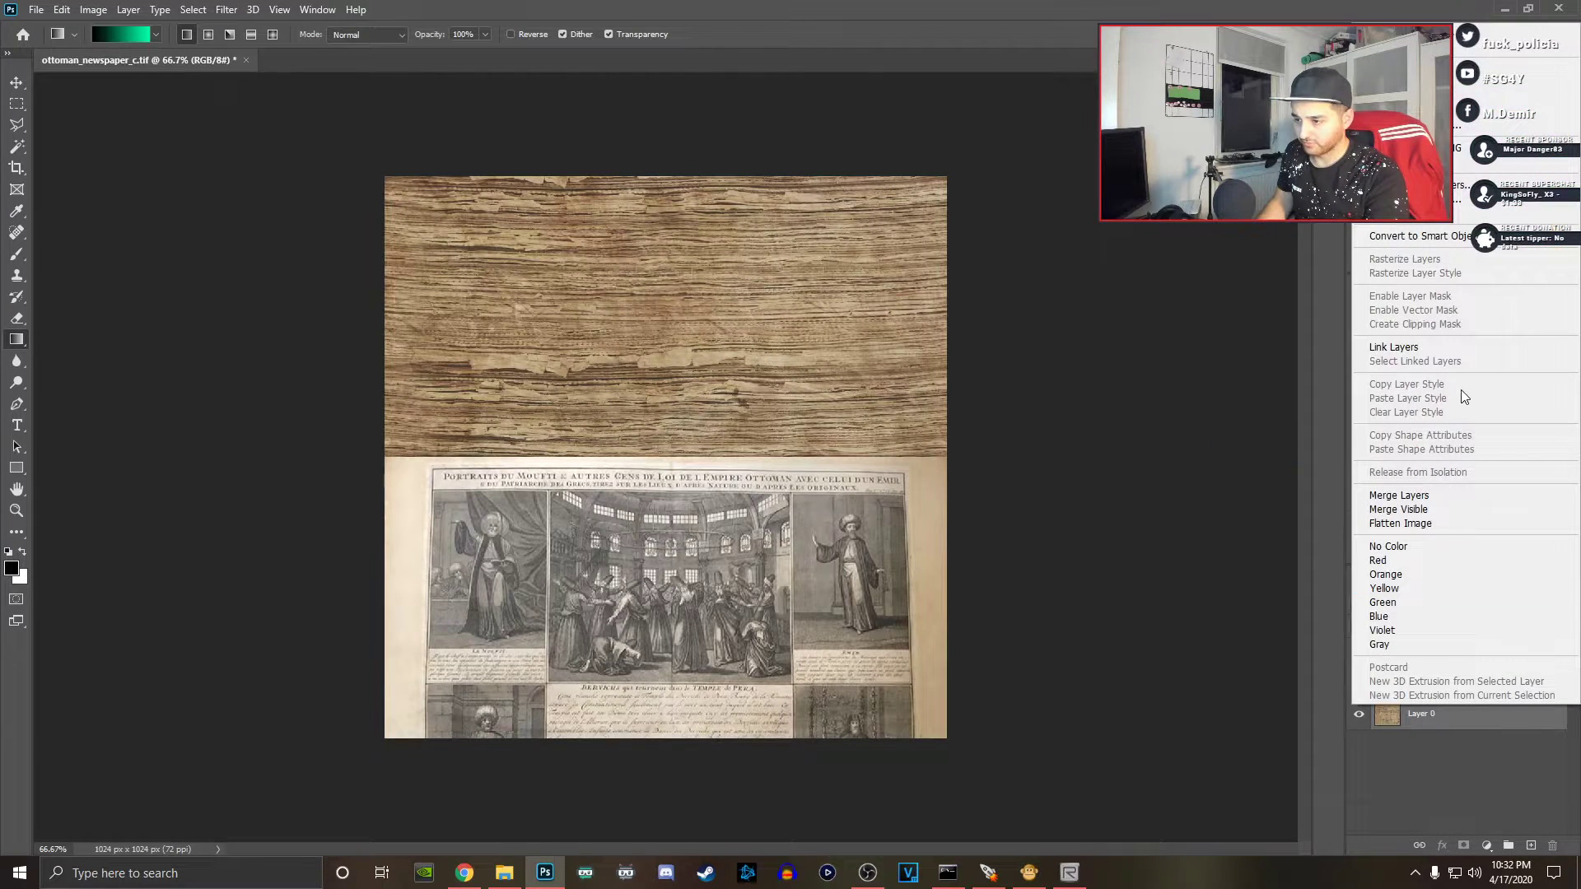
click(1417, 236)
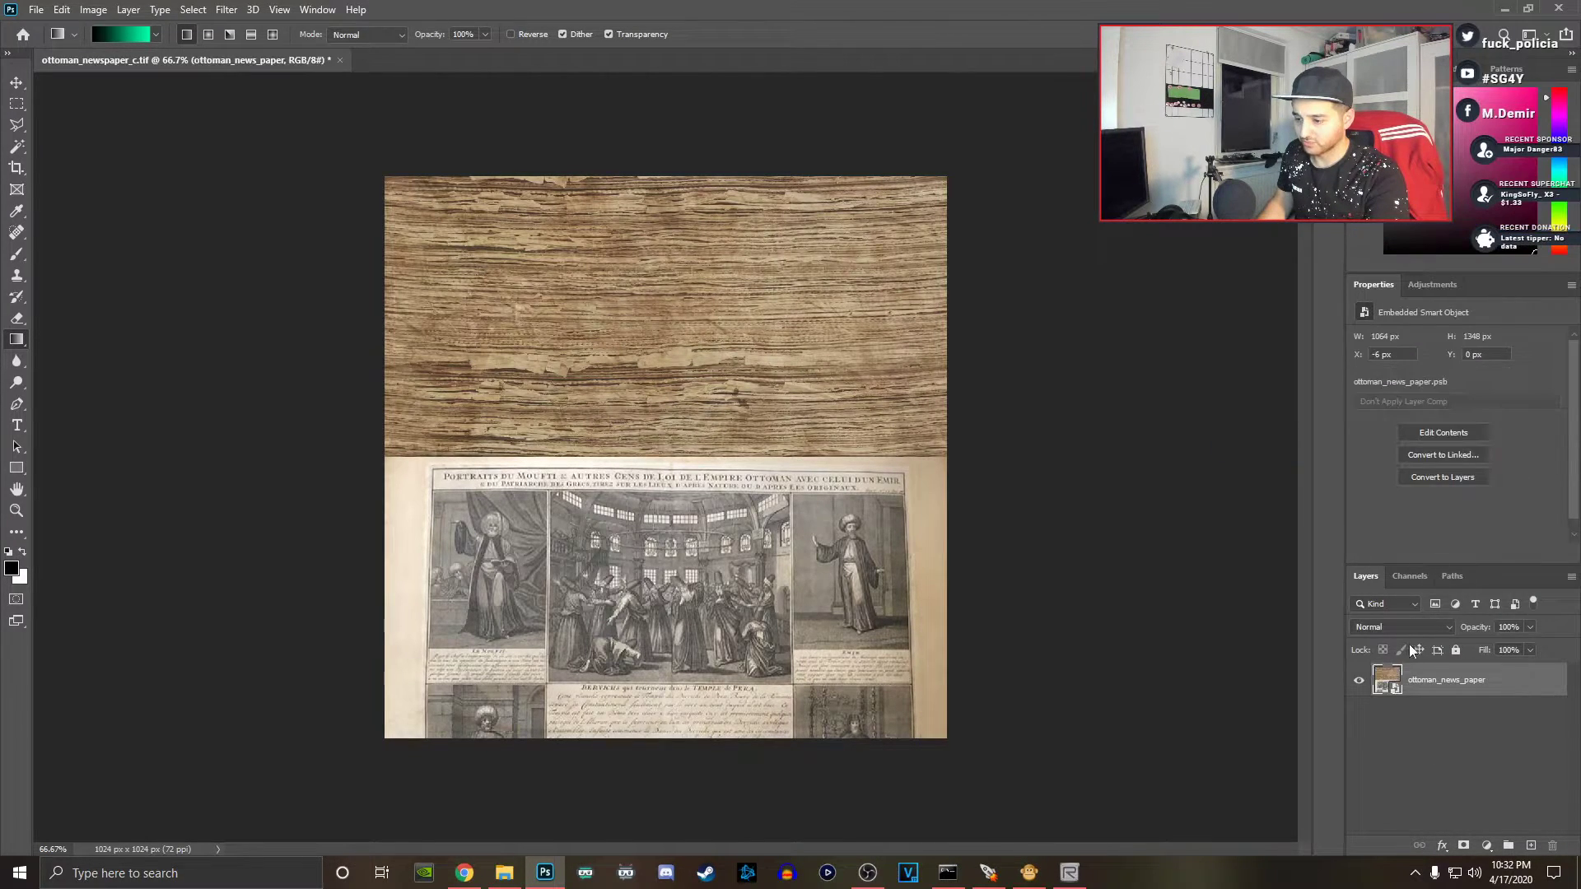
click(36, 10)
key(Escape)
click(226, 10)
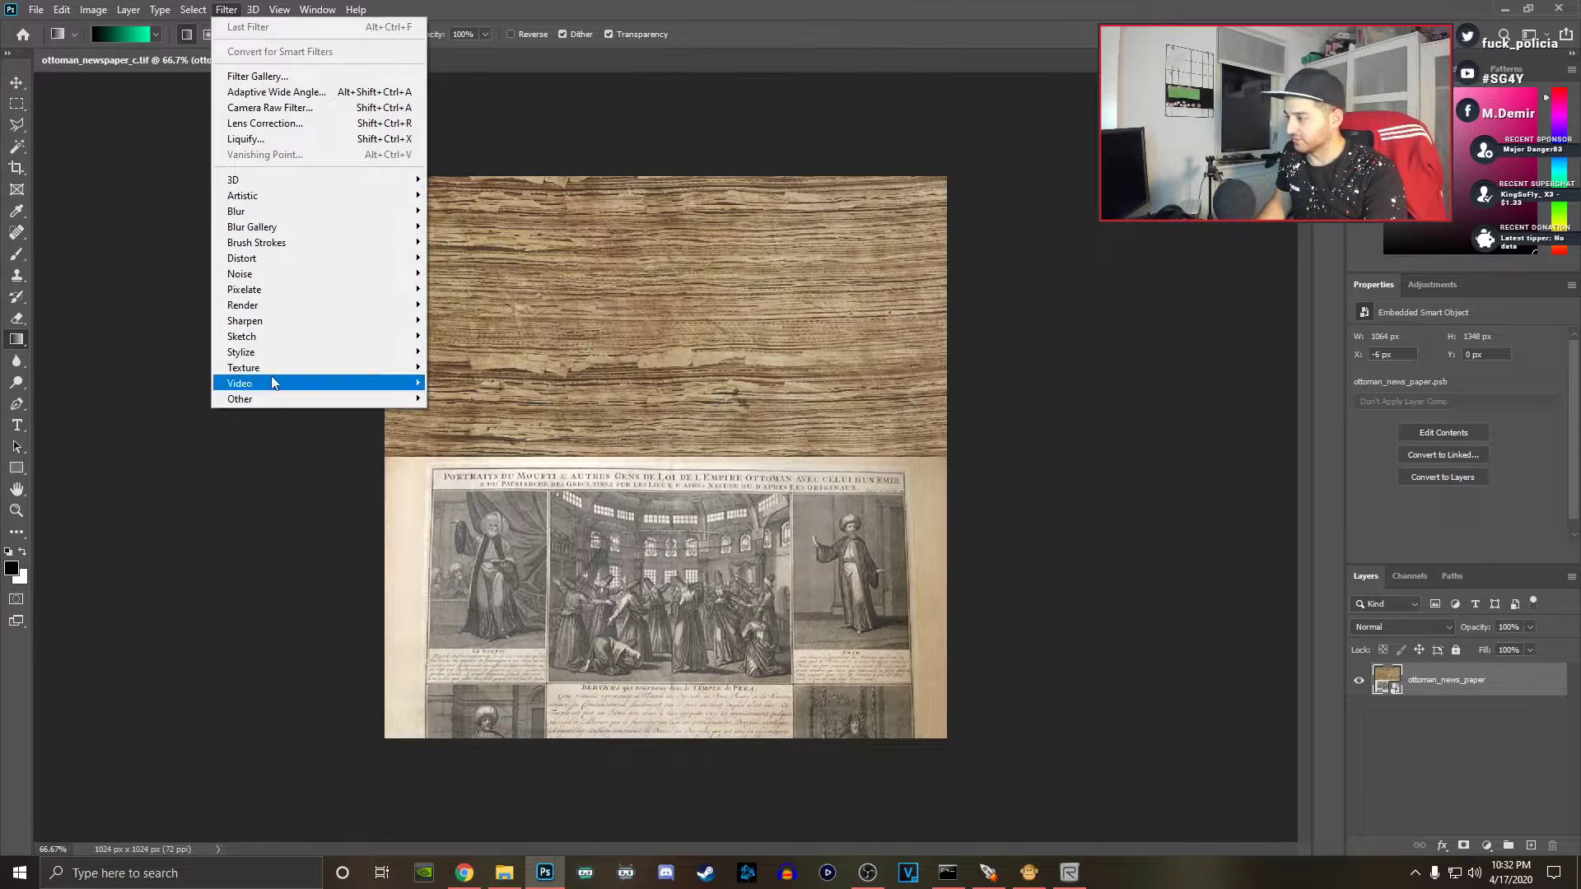
mouse_move(280, 371)
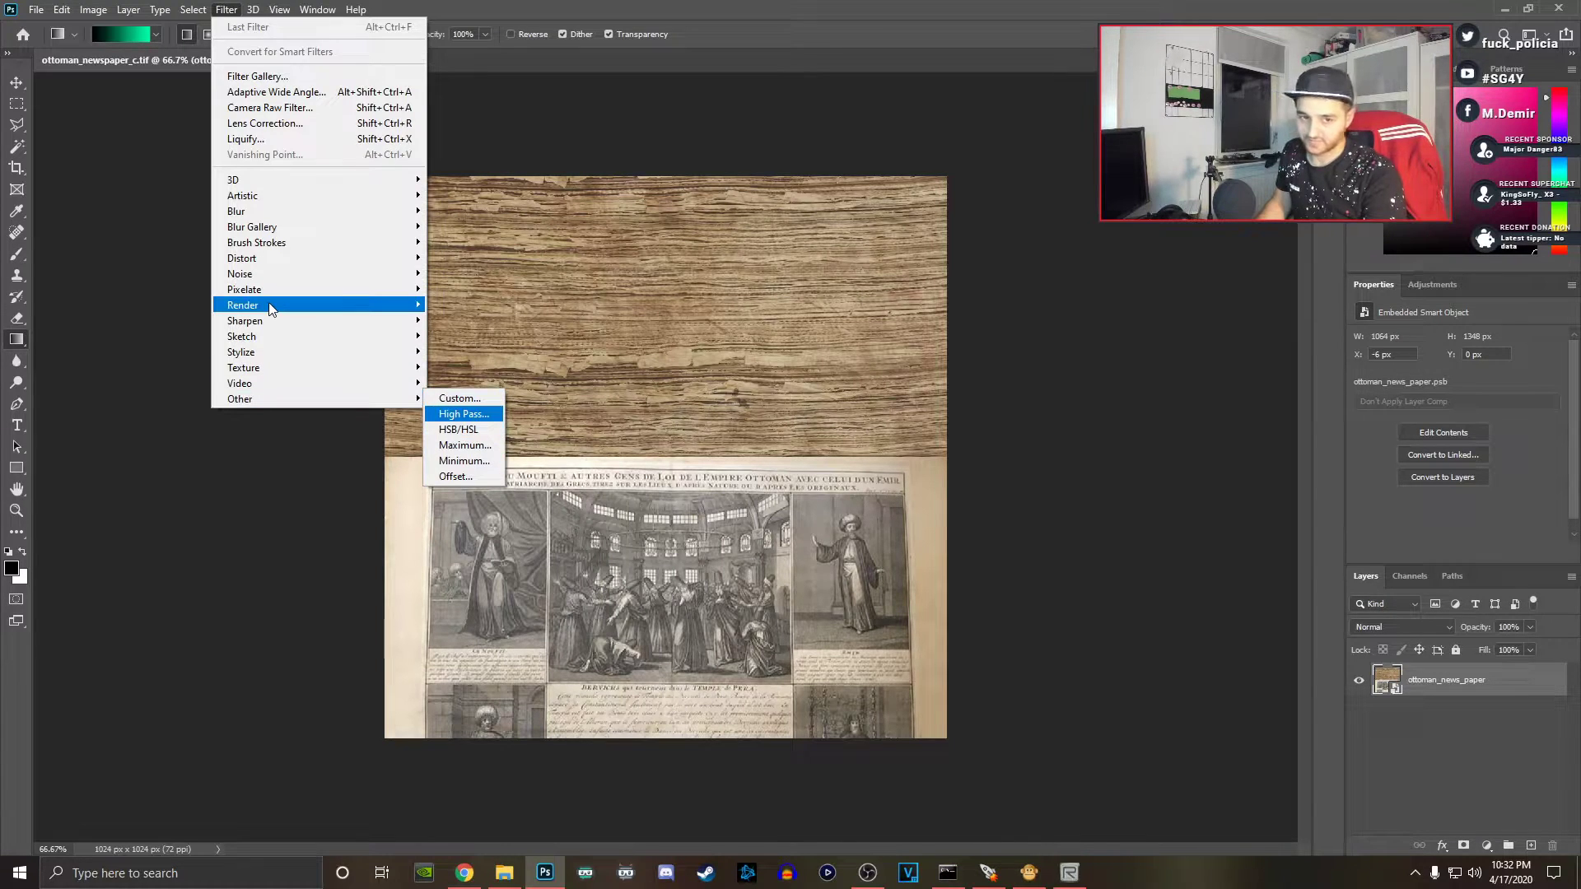
mouse_move(268, 303)
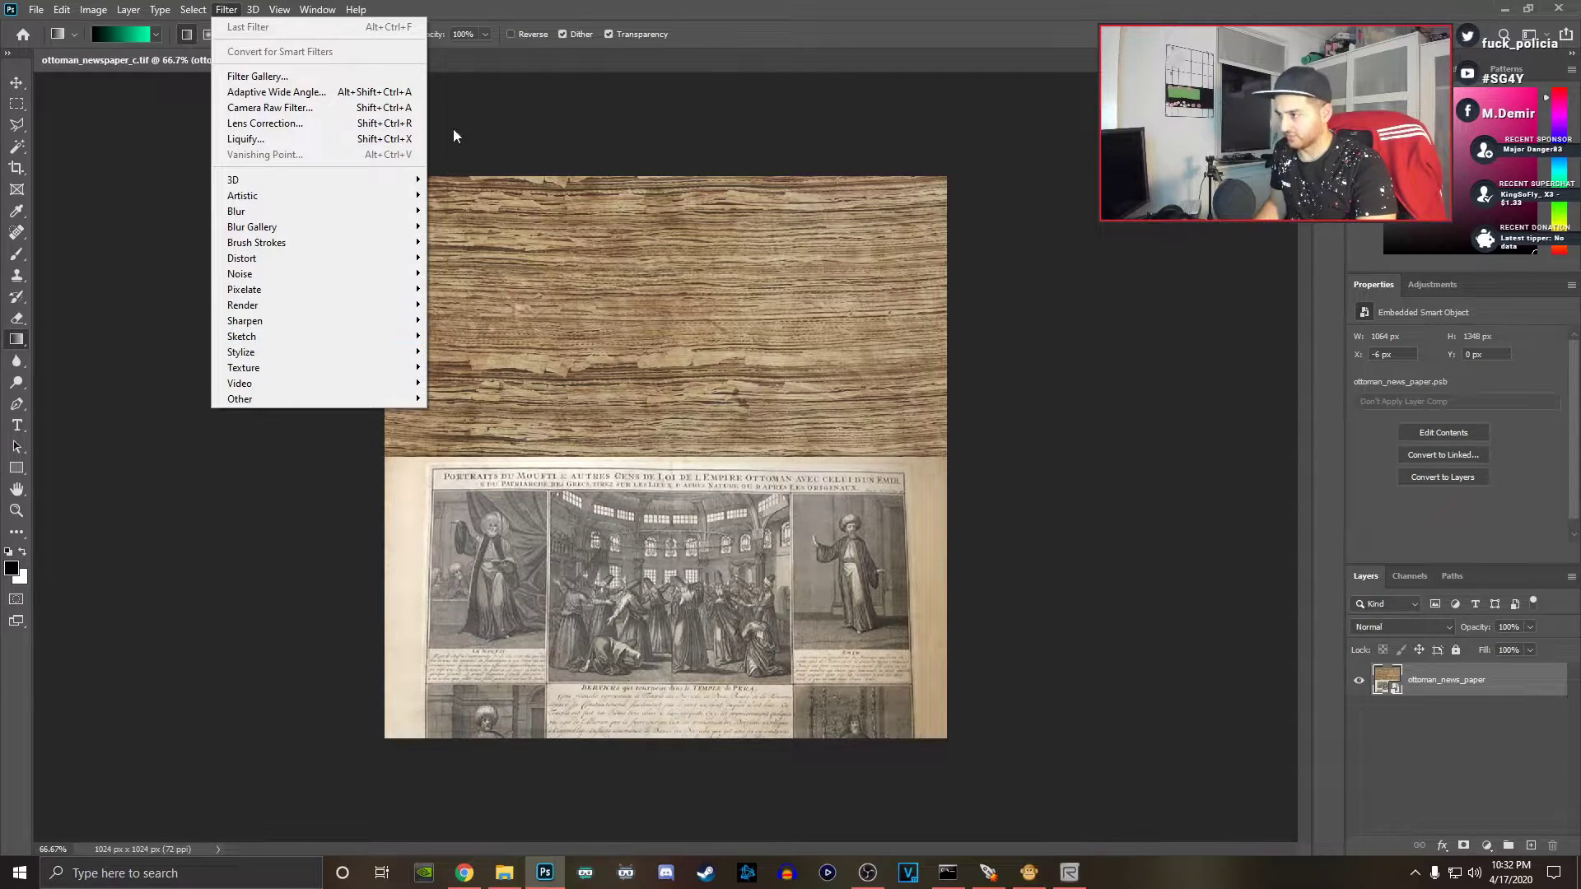
click(588, 13)
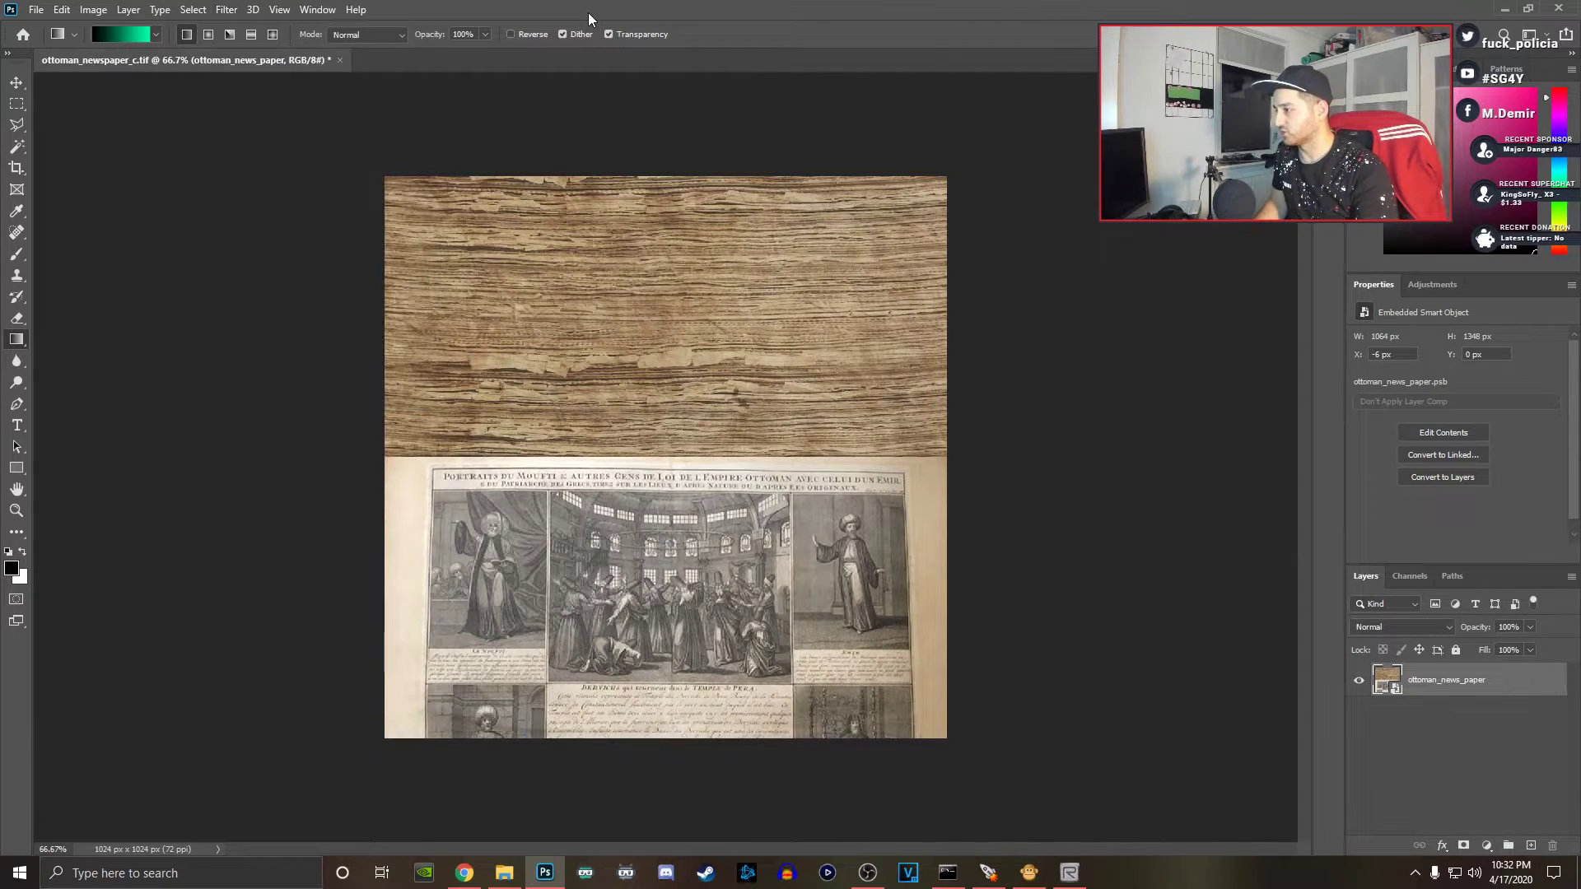
click(64, 11)
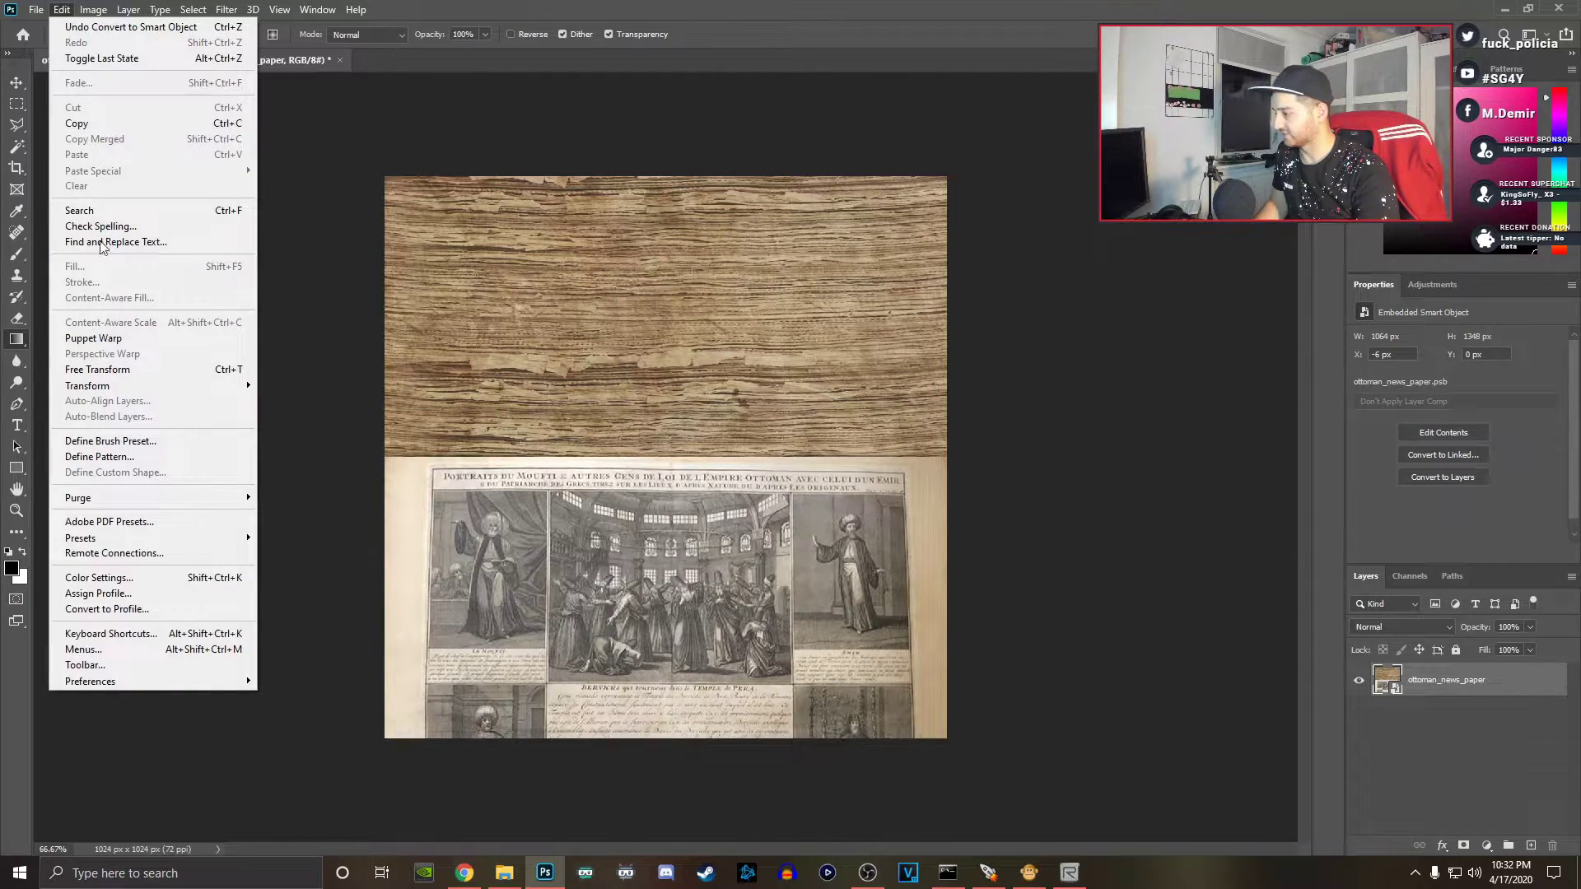
mouse_move(98, 687)
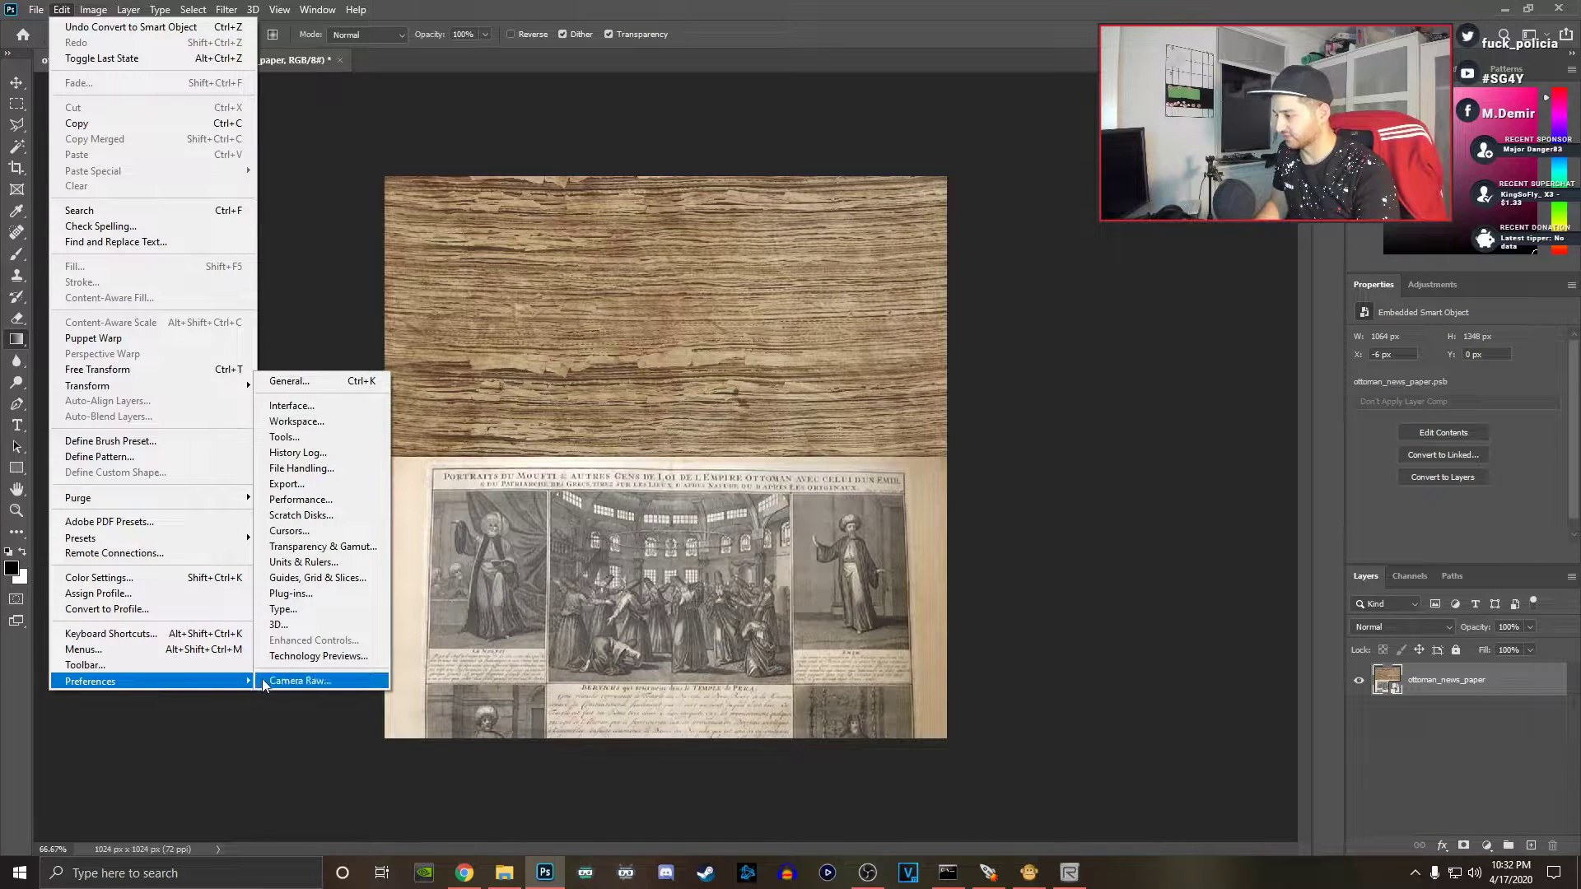
click(294, 594)
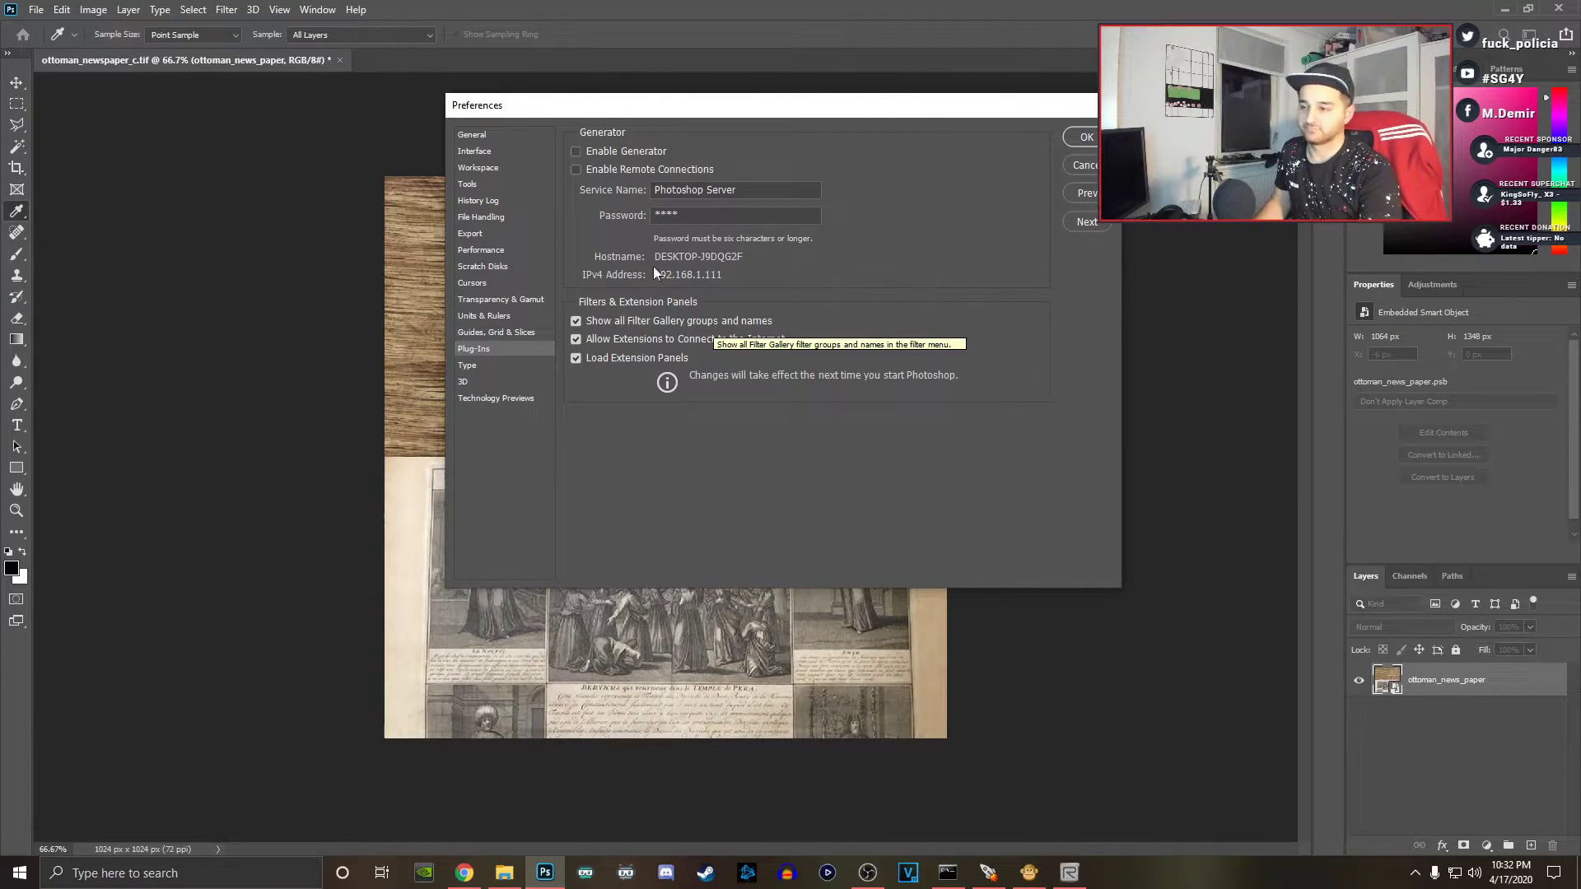
click(1085, 137)
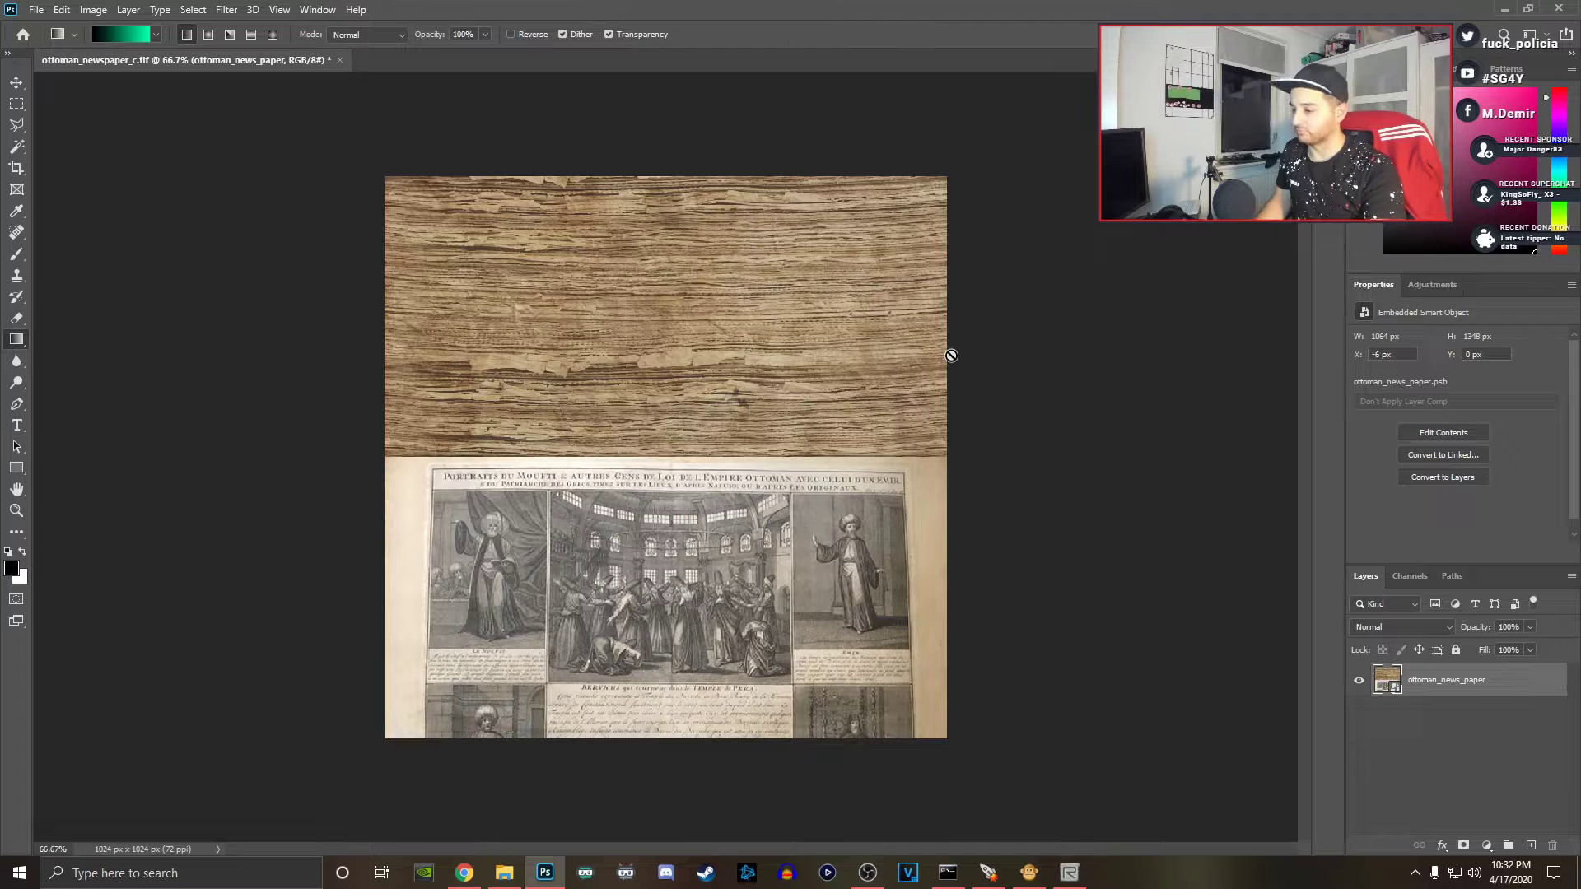
Step: Save the image to the Desktop as ottoman_newspaper_c.dds in the DDS NVIDIA Texture Tools Exporter format
click(37, 13)
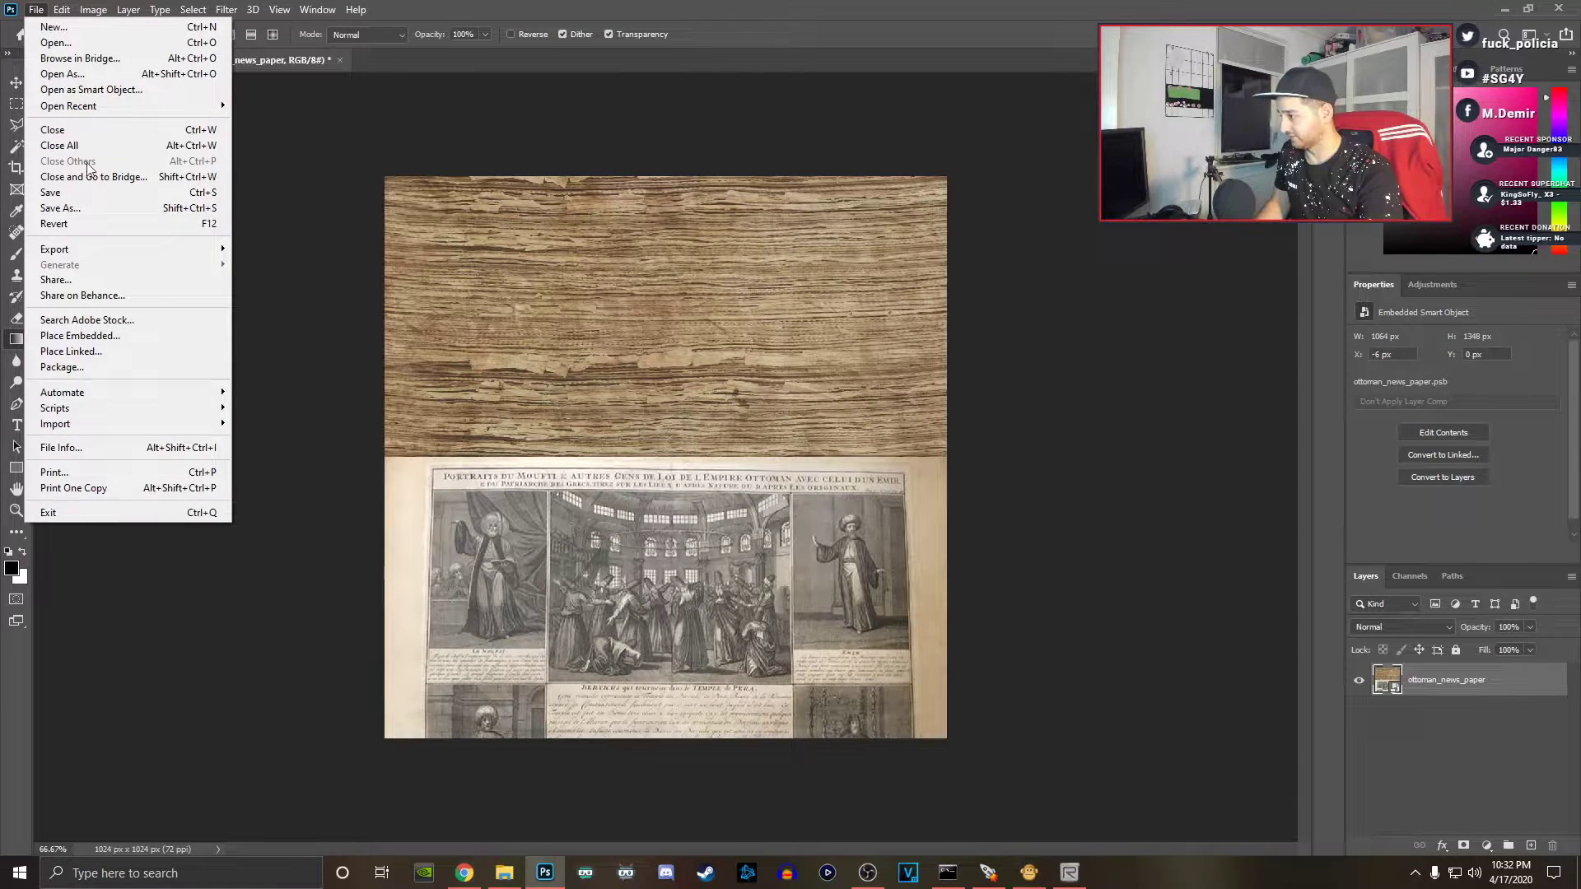
click(82, 209)
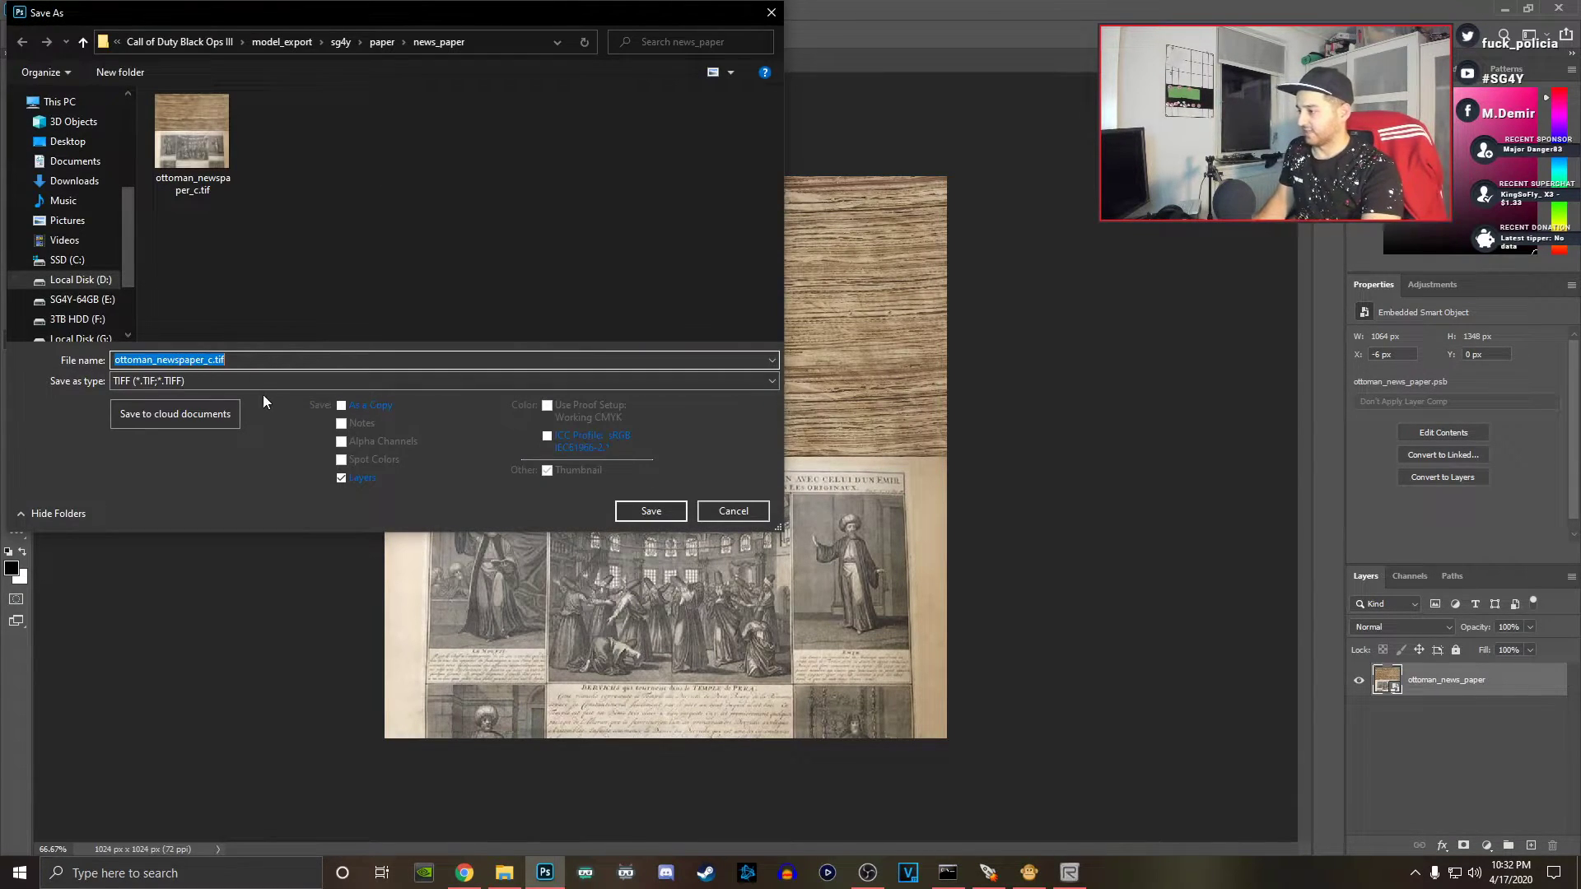
click(274, 384)
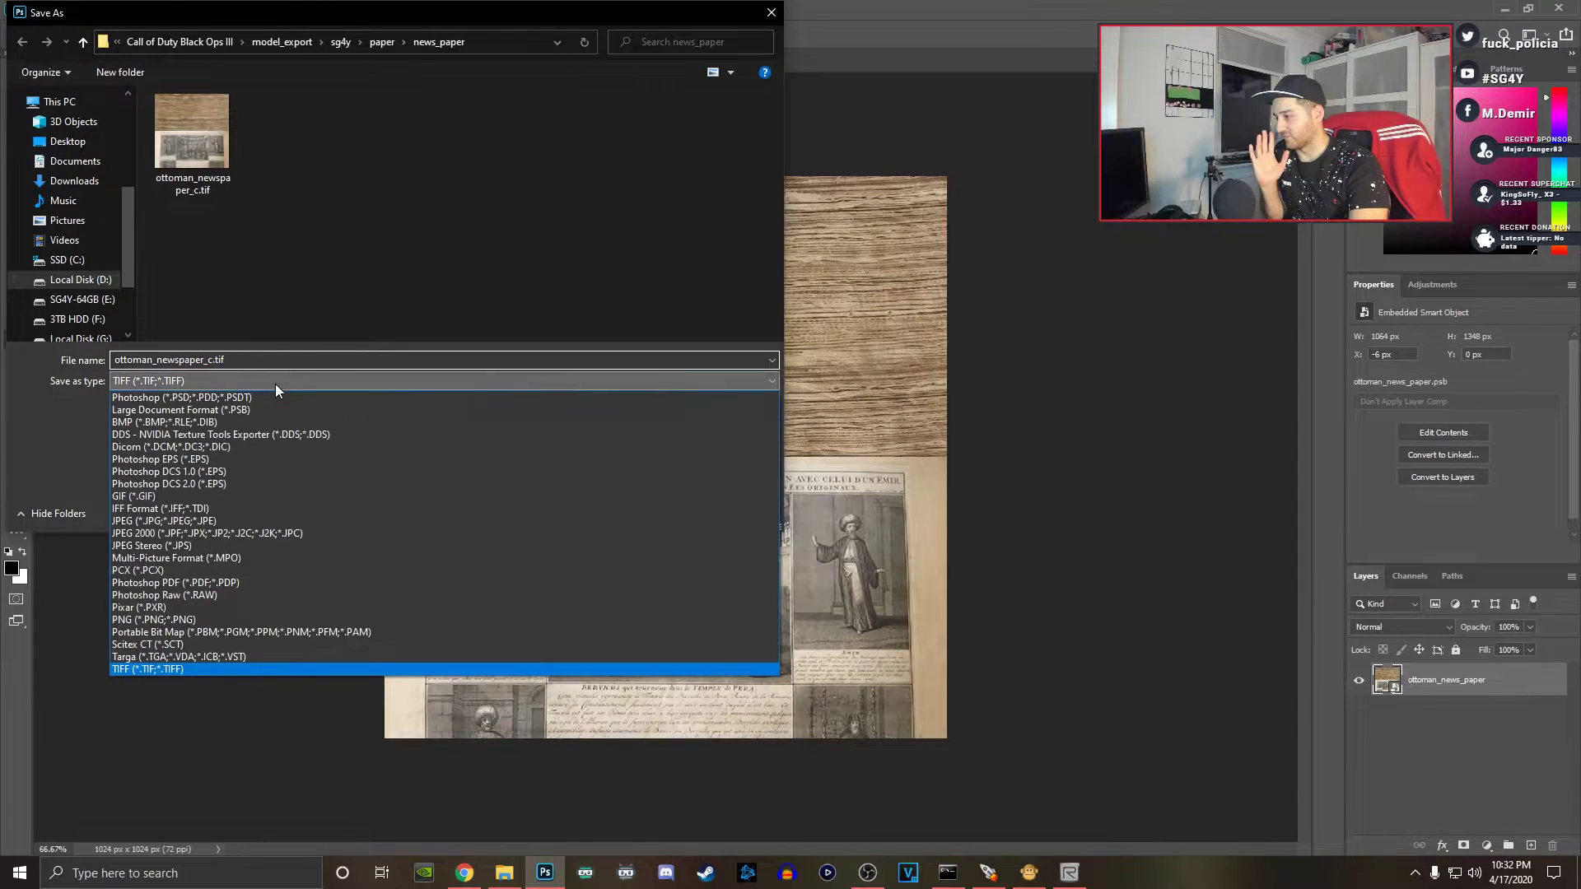
click(187, 436)
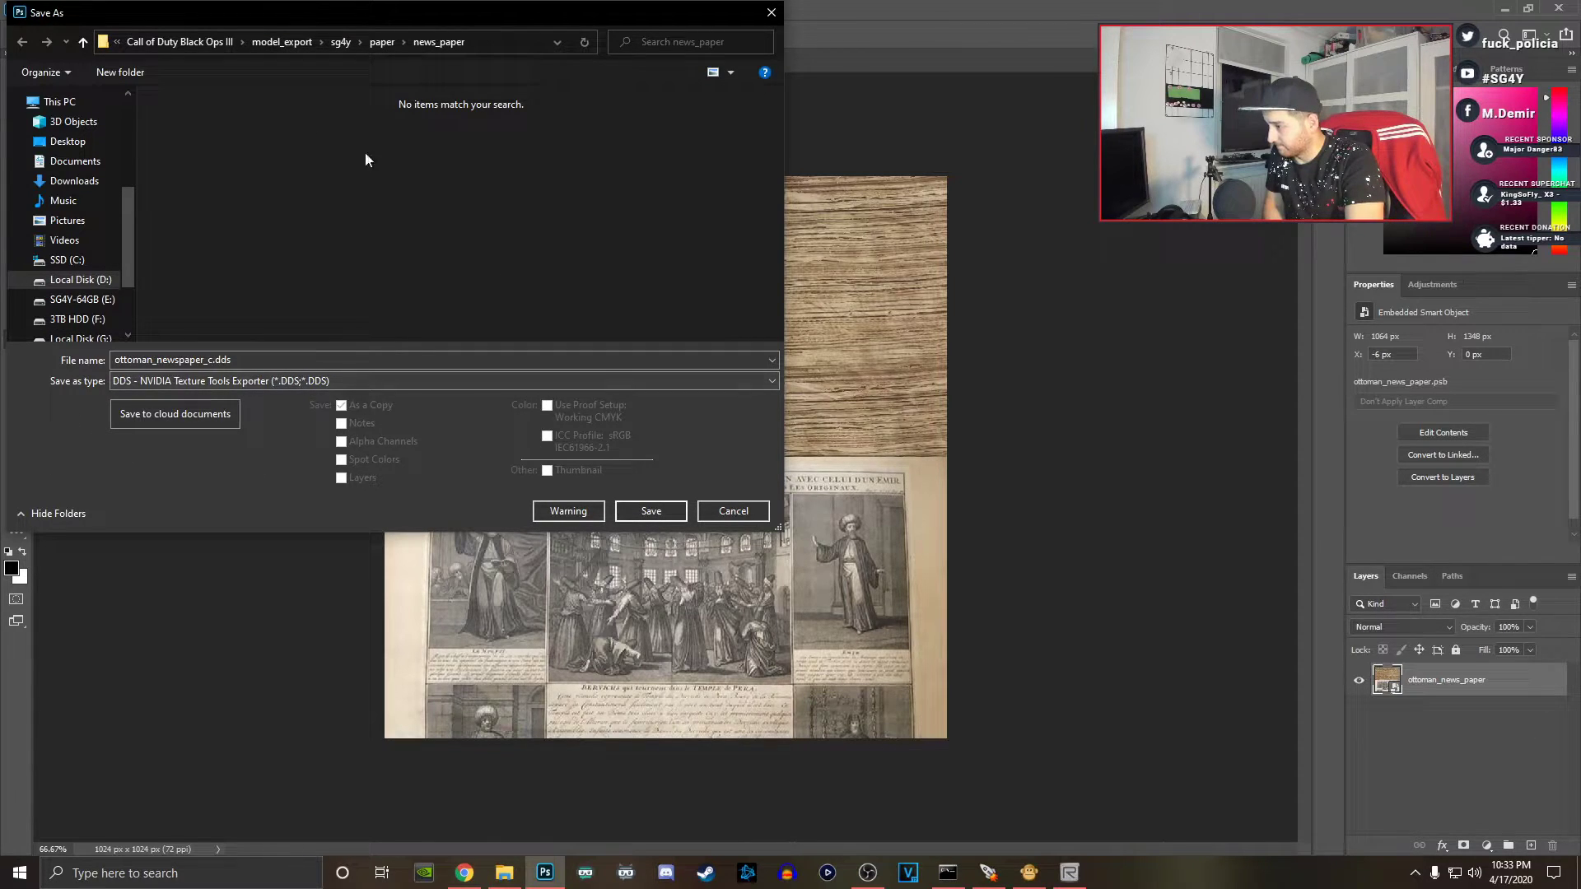
click(60, 102)
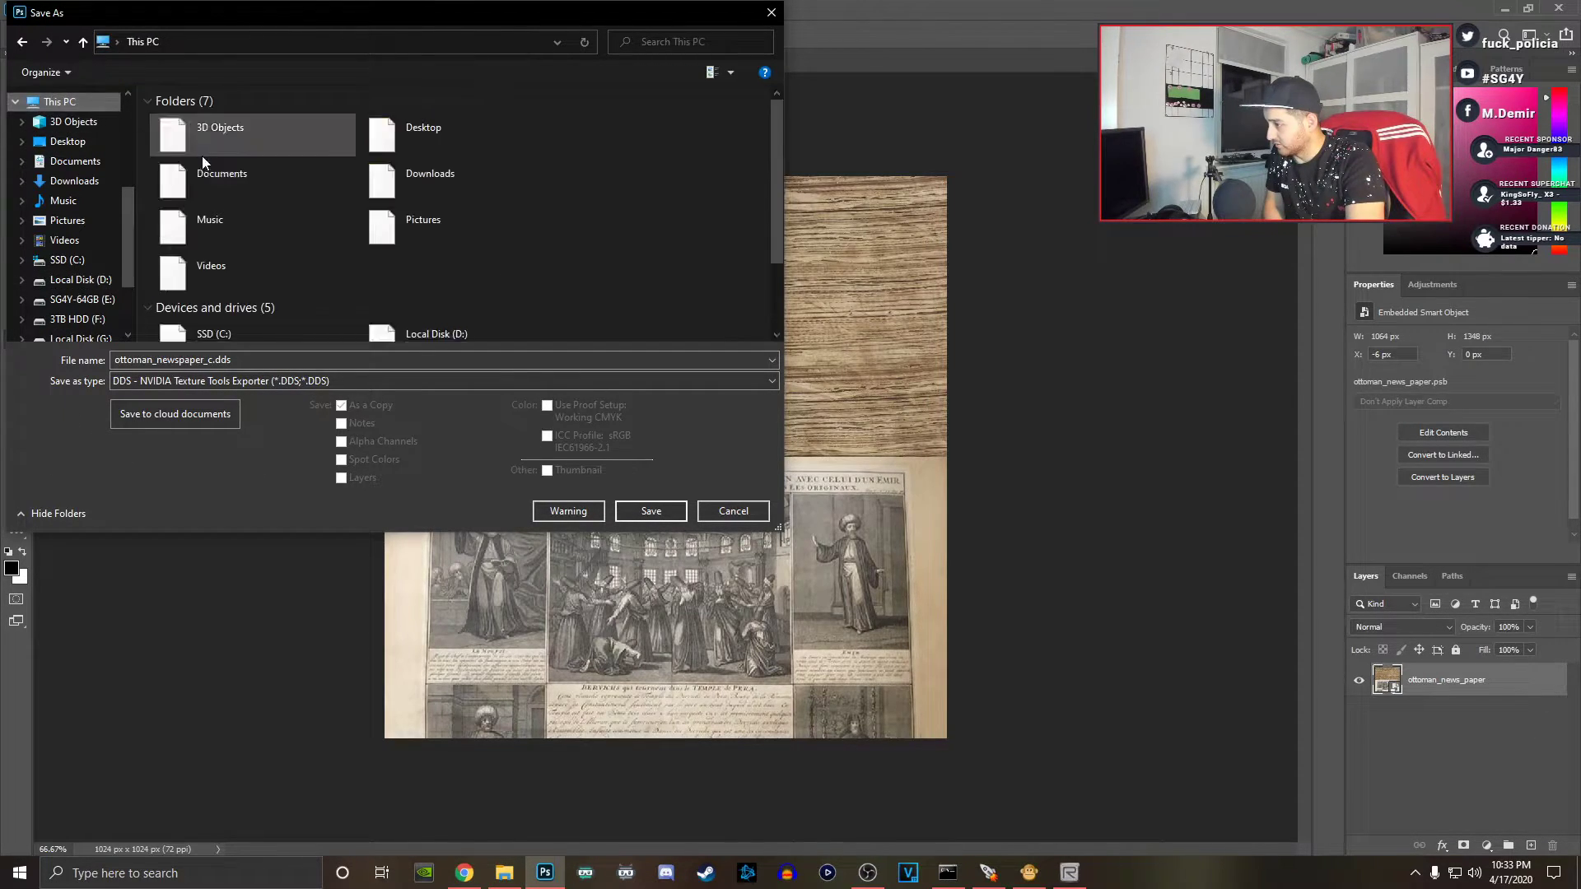
click(67, 141)
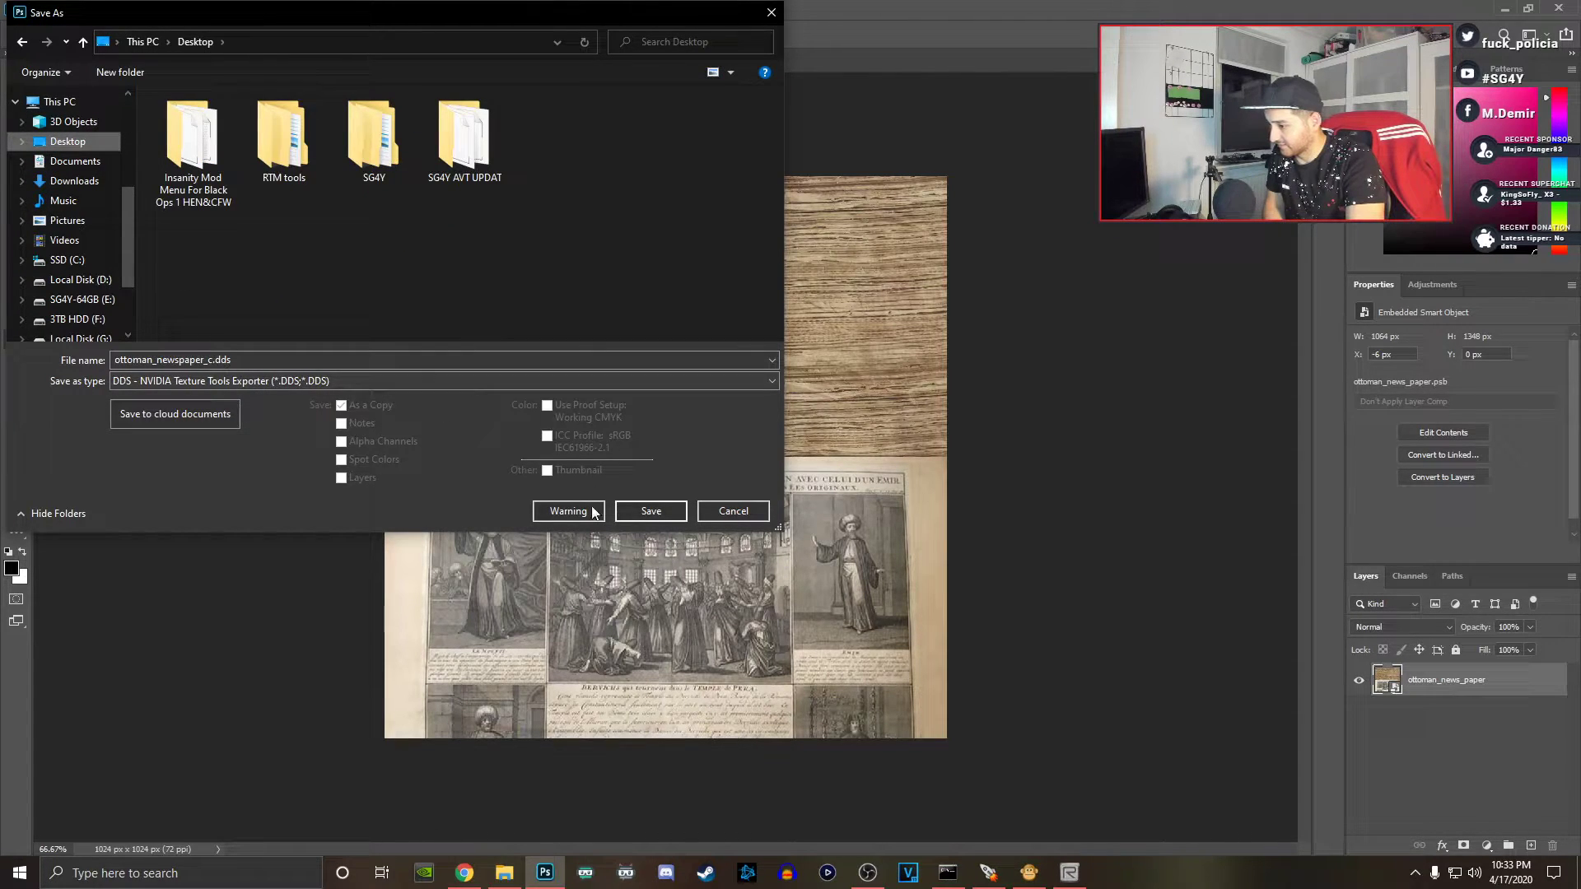
click(650, 511)
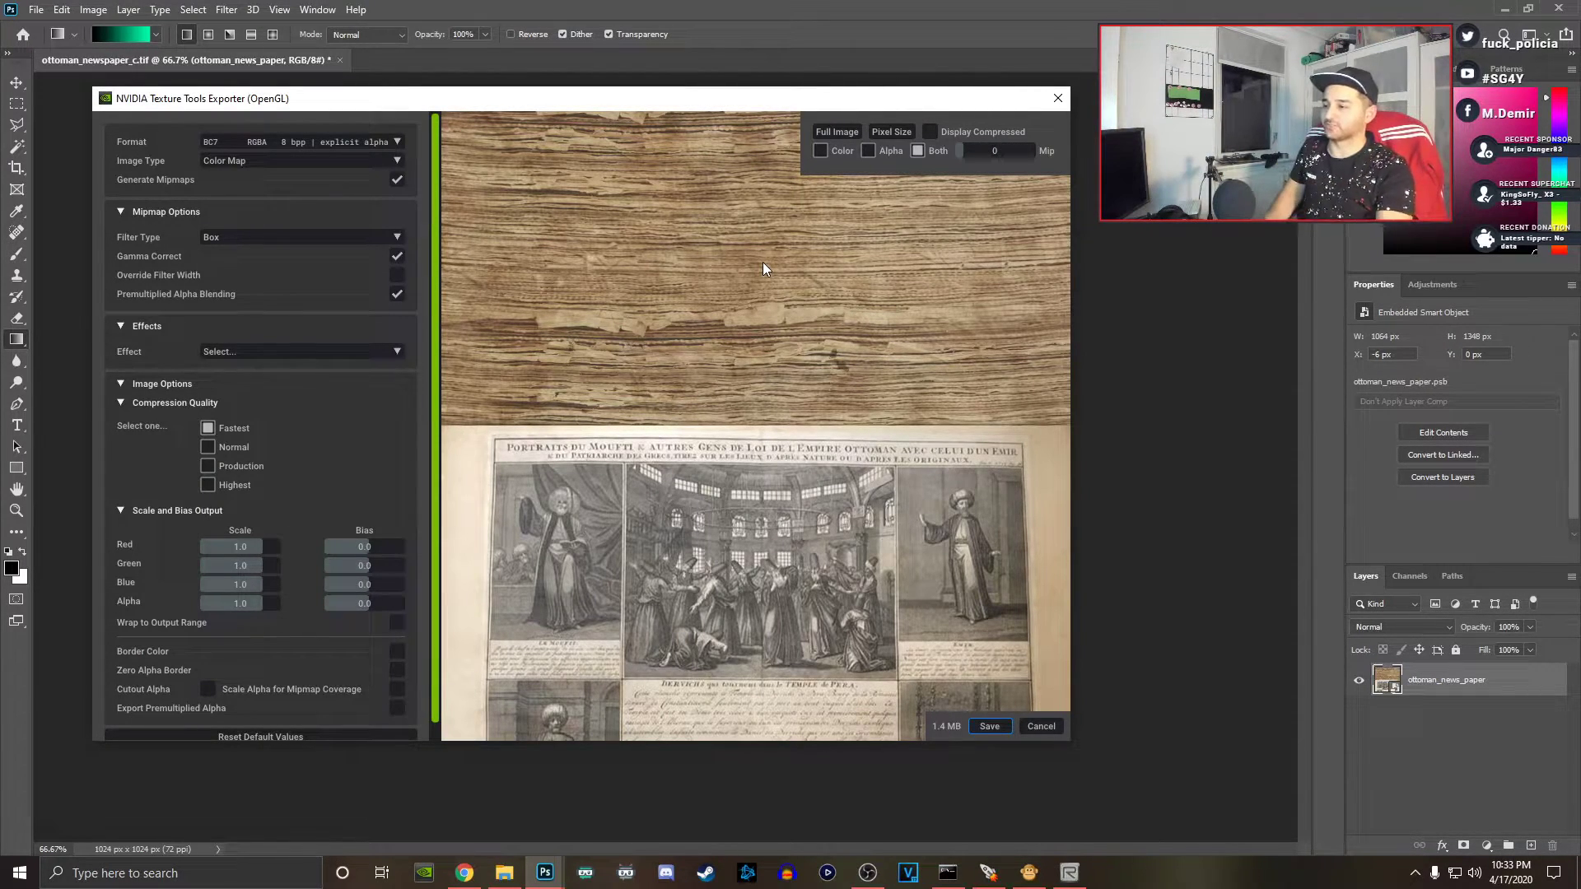
Step: Set the image type to Normal Map : Tangent Space, keeping the Box mipmap filter without width override
scroll(495, 536, down, 5)
scroll(561, 545, up, 3)
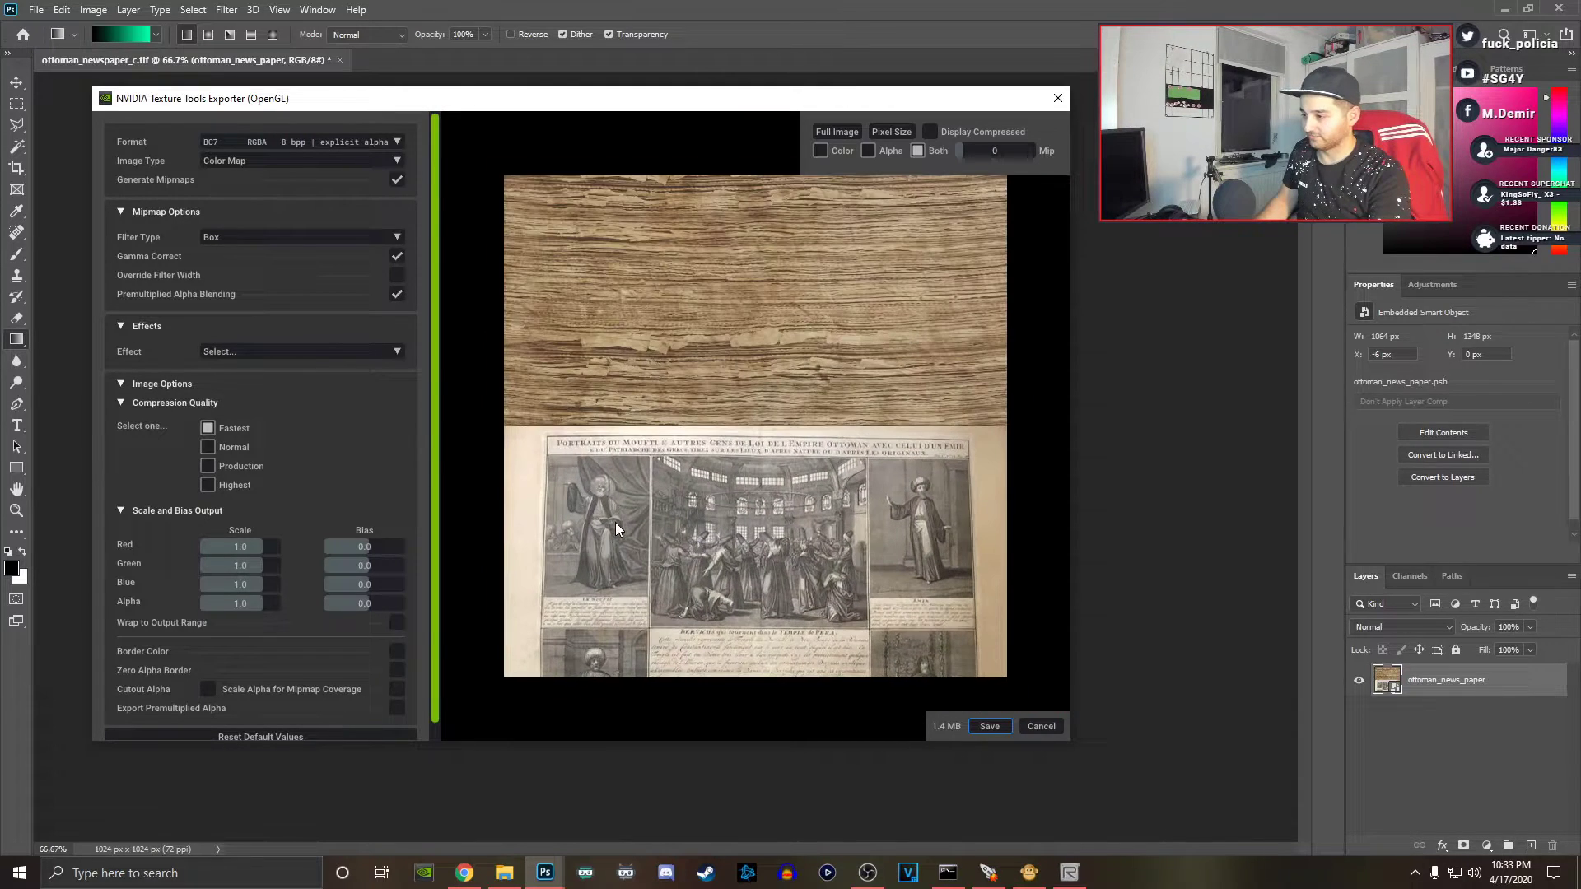
click(389, 156)
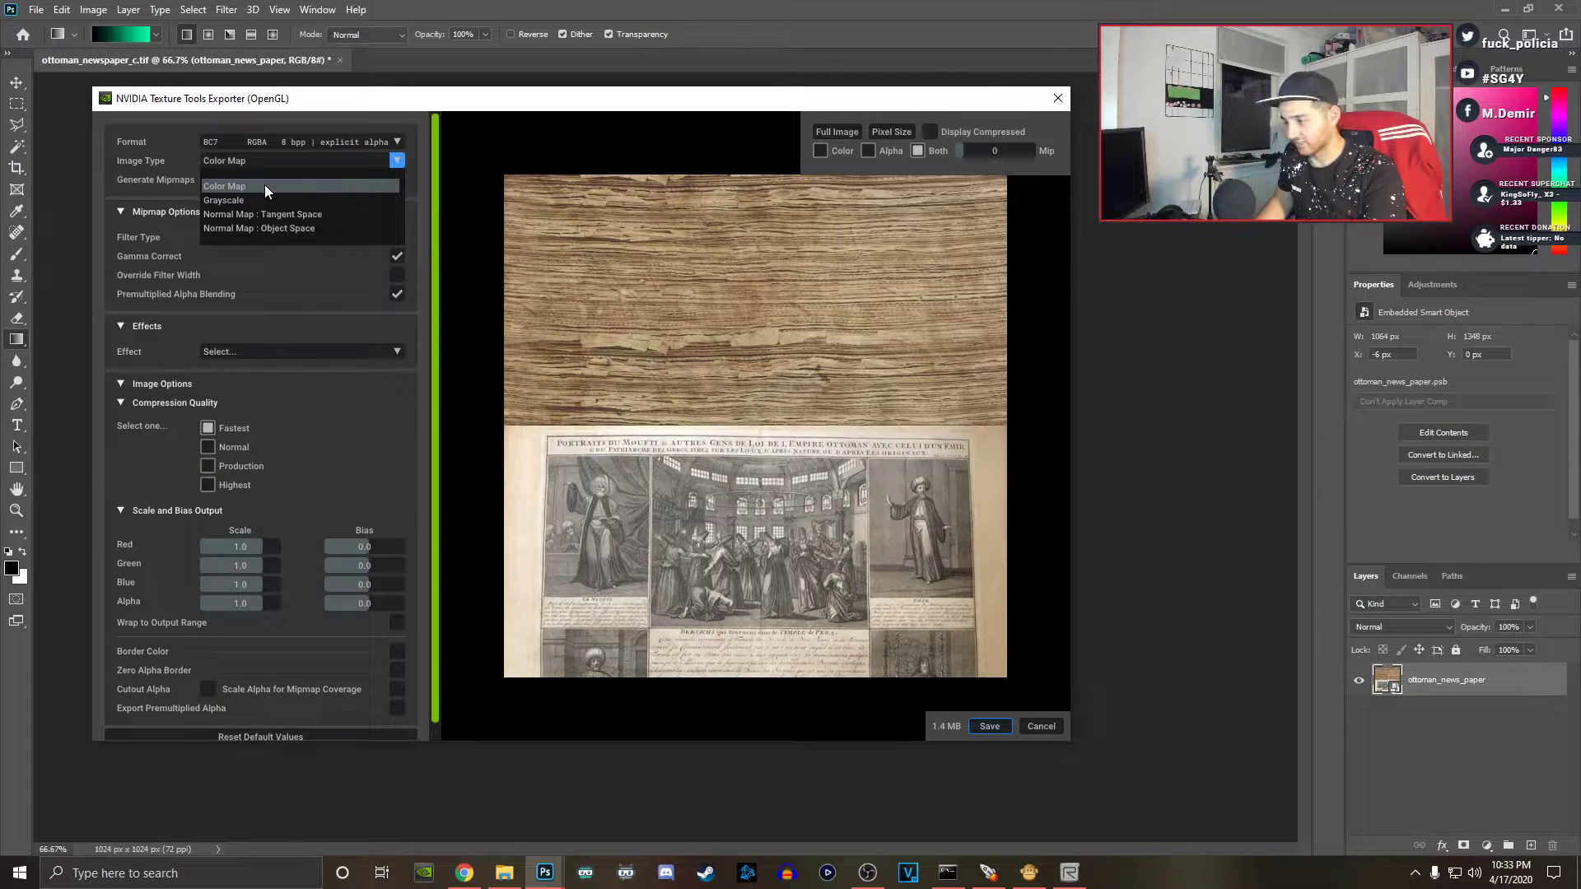
click(268, 213)
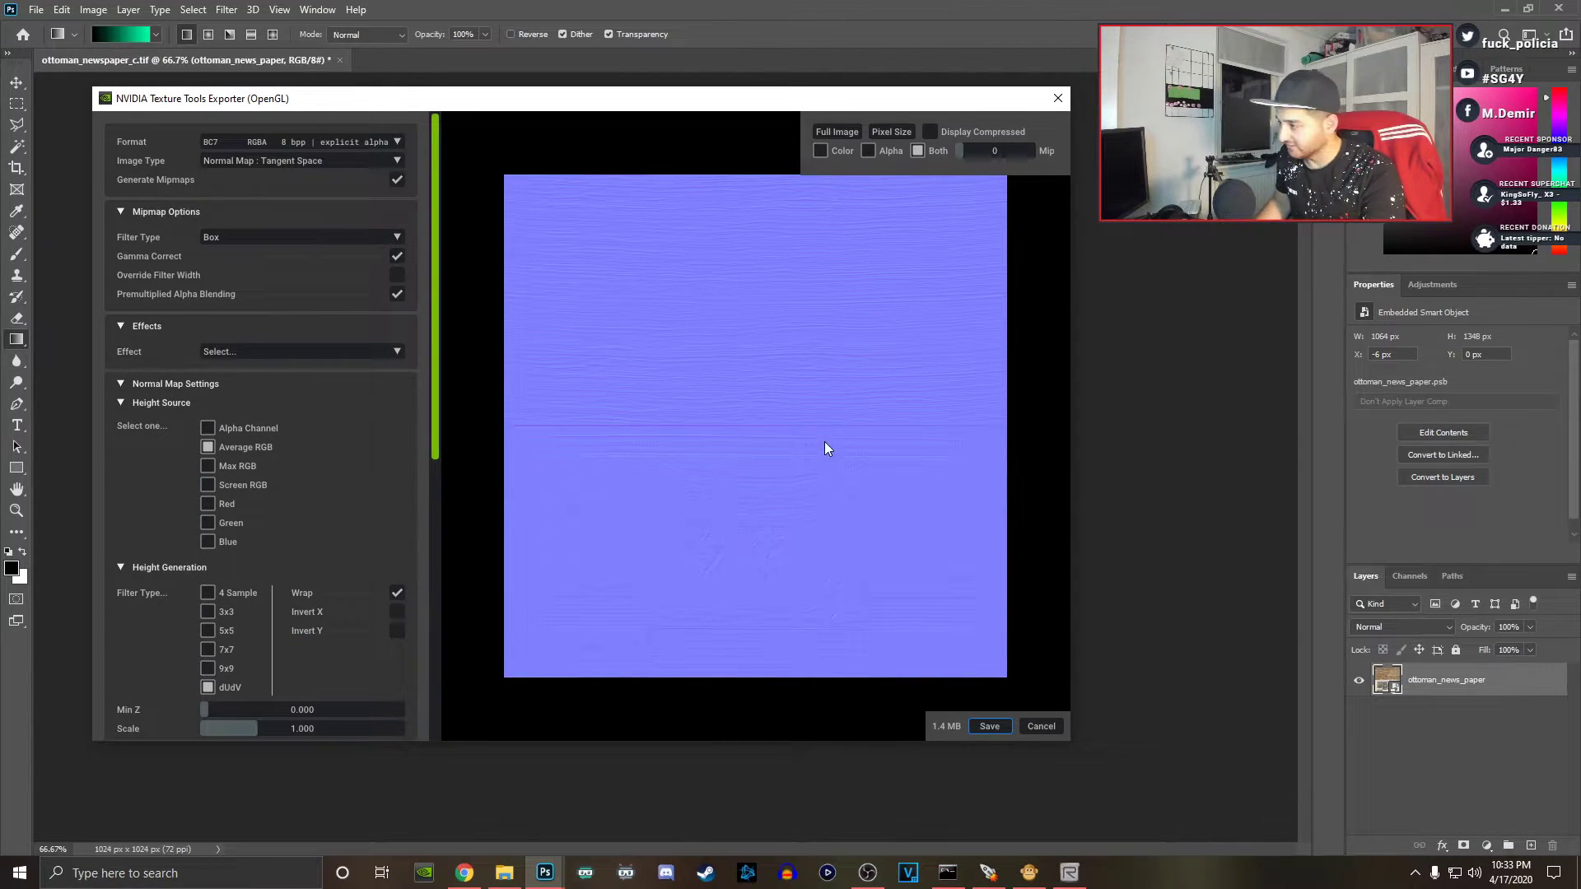
click(392, 238)
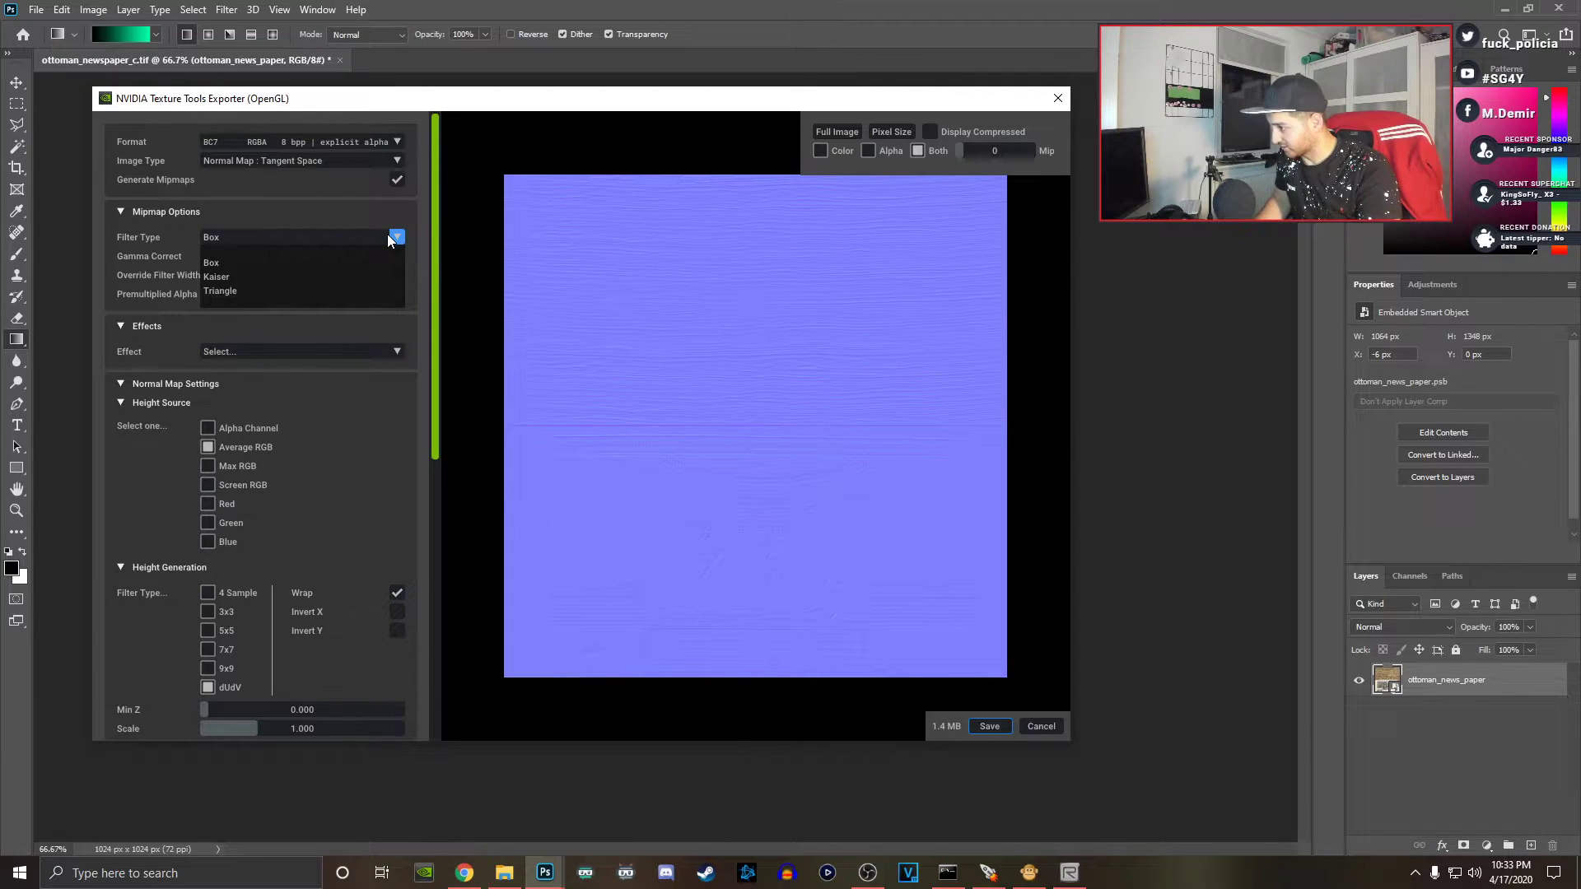
click(221, 263)
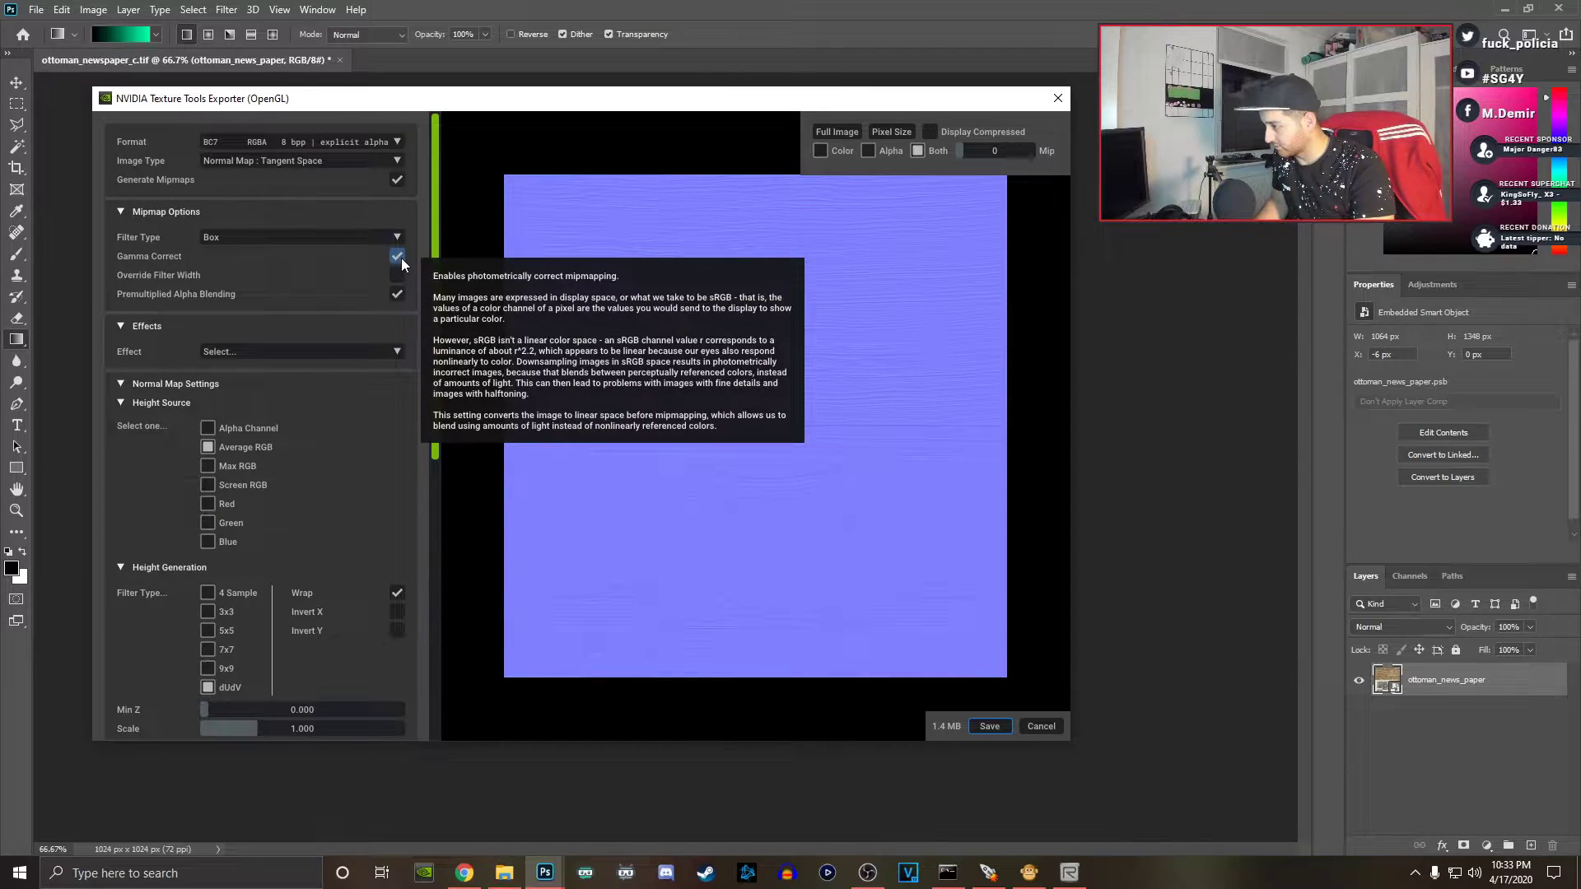
click(397, 275)
click(396, 275)
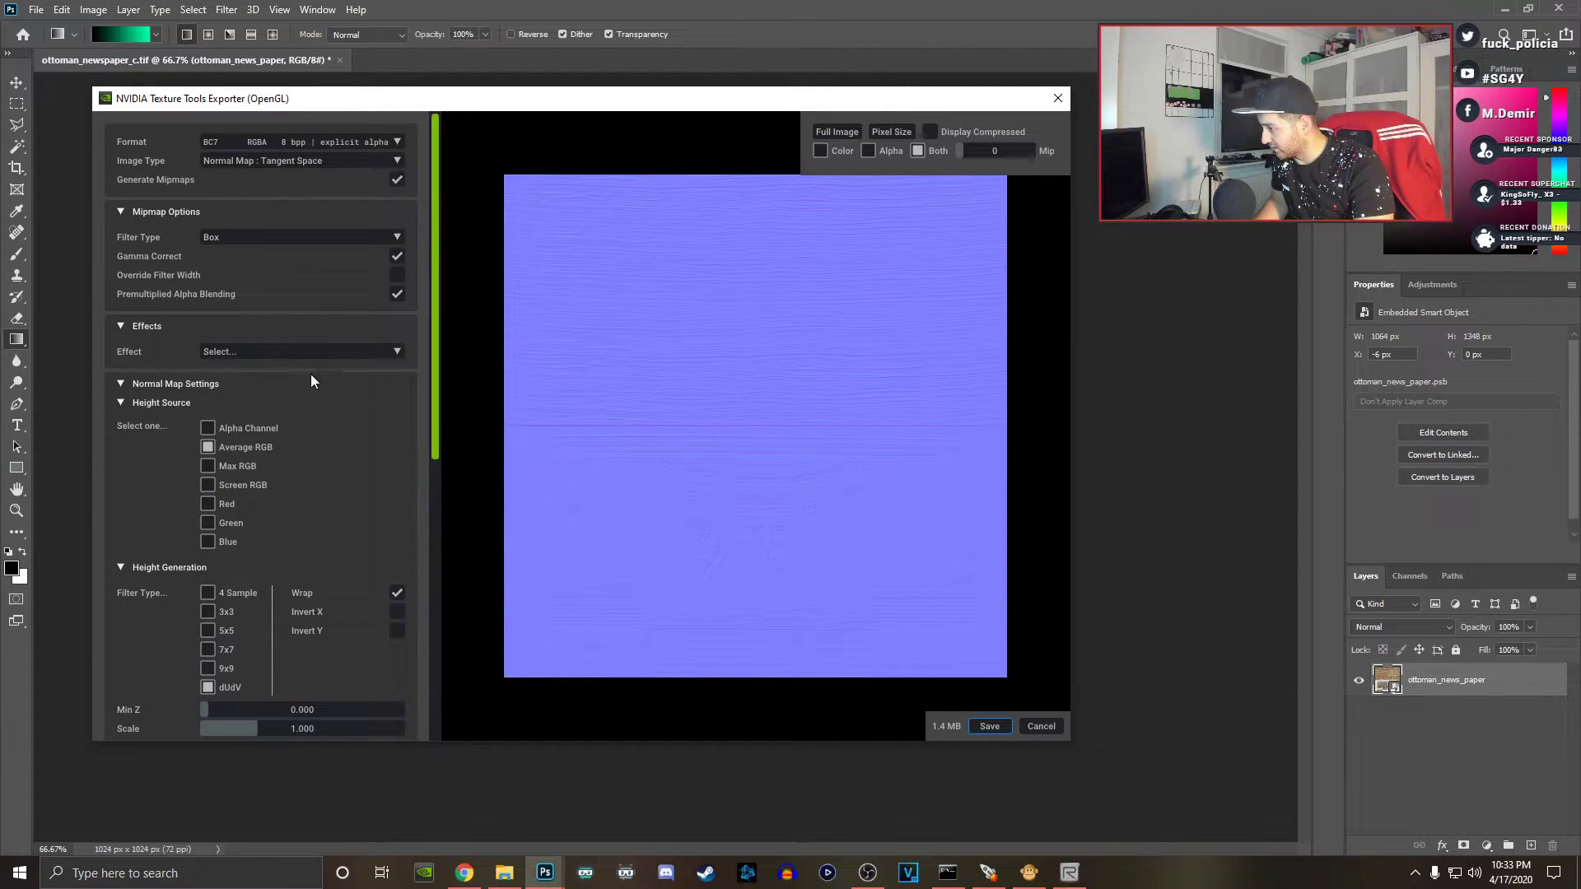
Step: Review the effects and height source options, leave the defaults, and export the normal map
click(375, 349)
scroll(337, 415, down, 2)
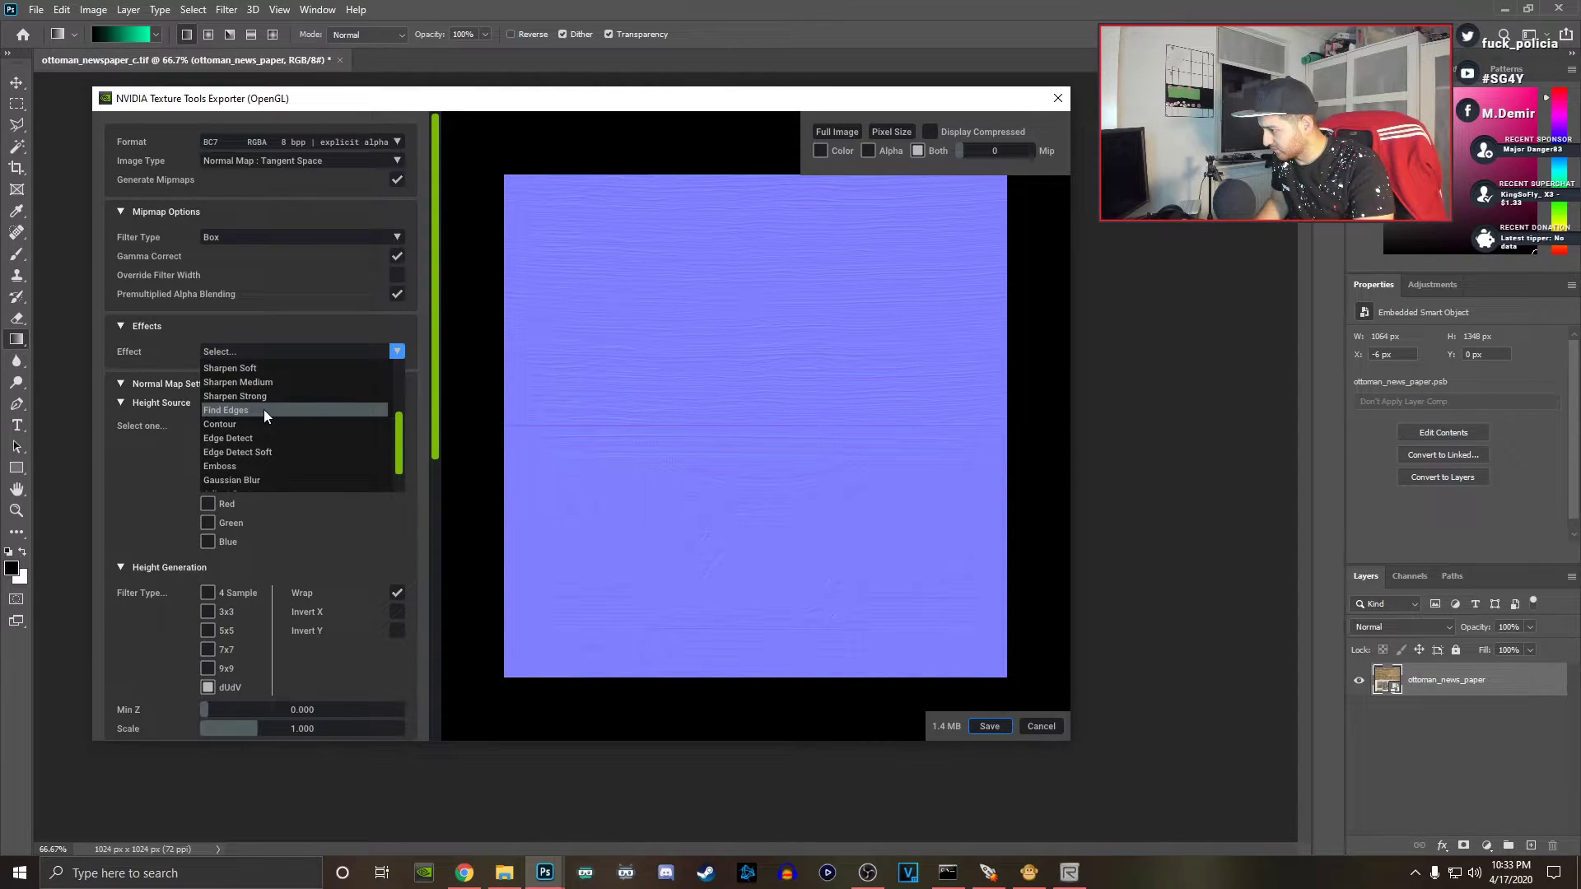
scroll(263, 408, down, 2)
click(175, 476)
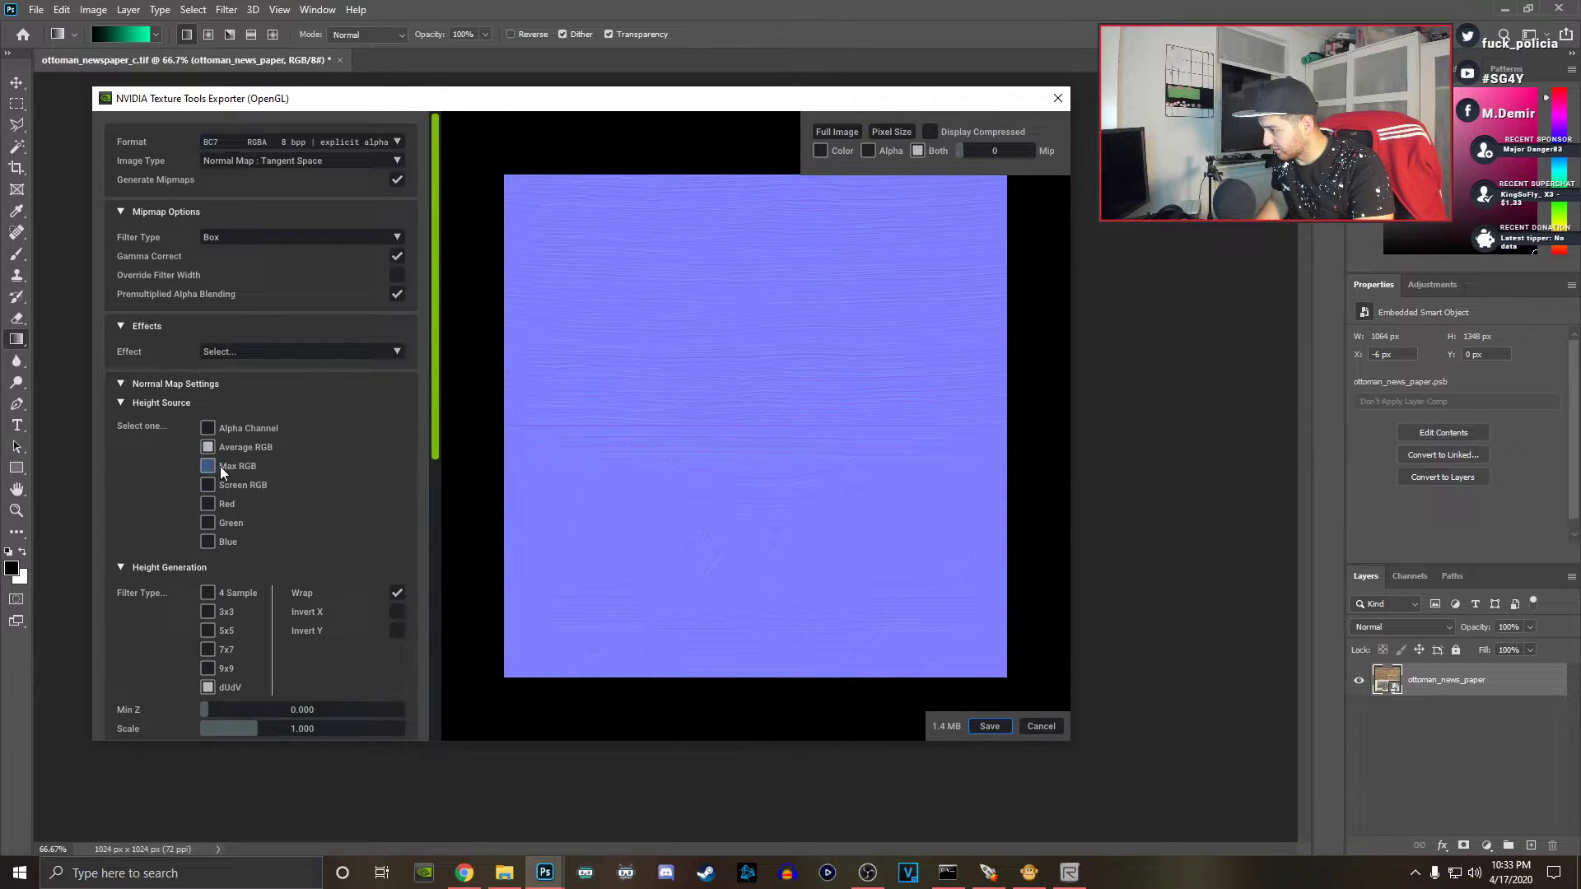
click(208, 466)
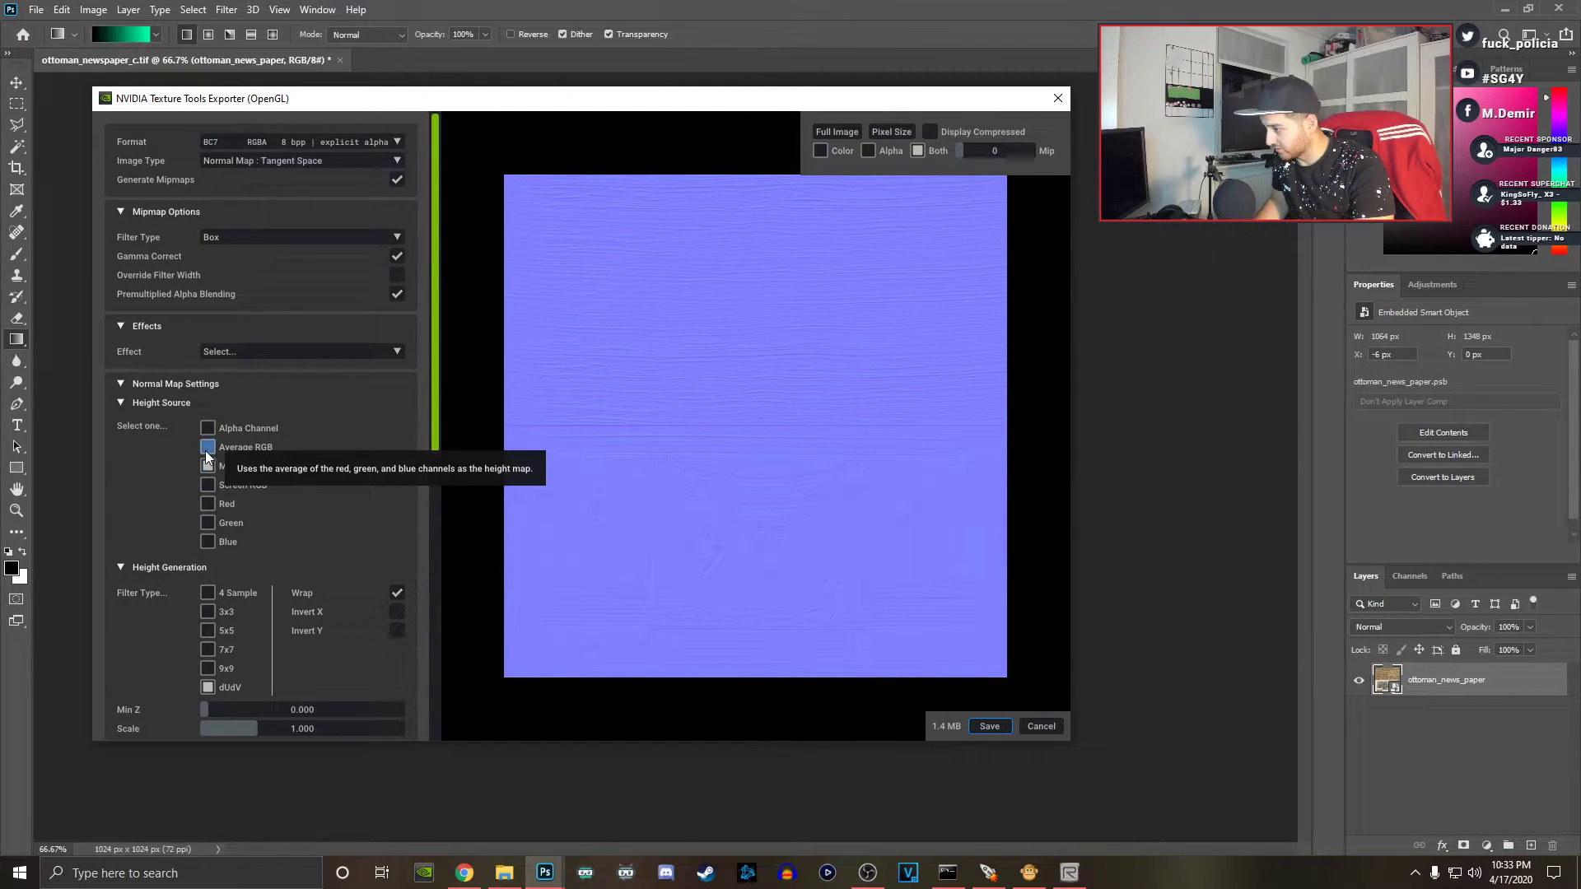
scroll(387, 457, down, 3)
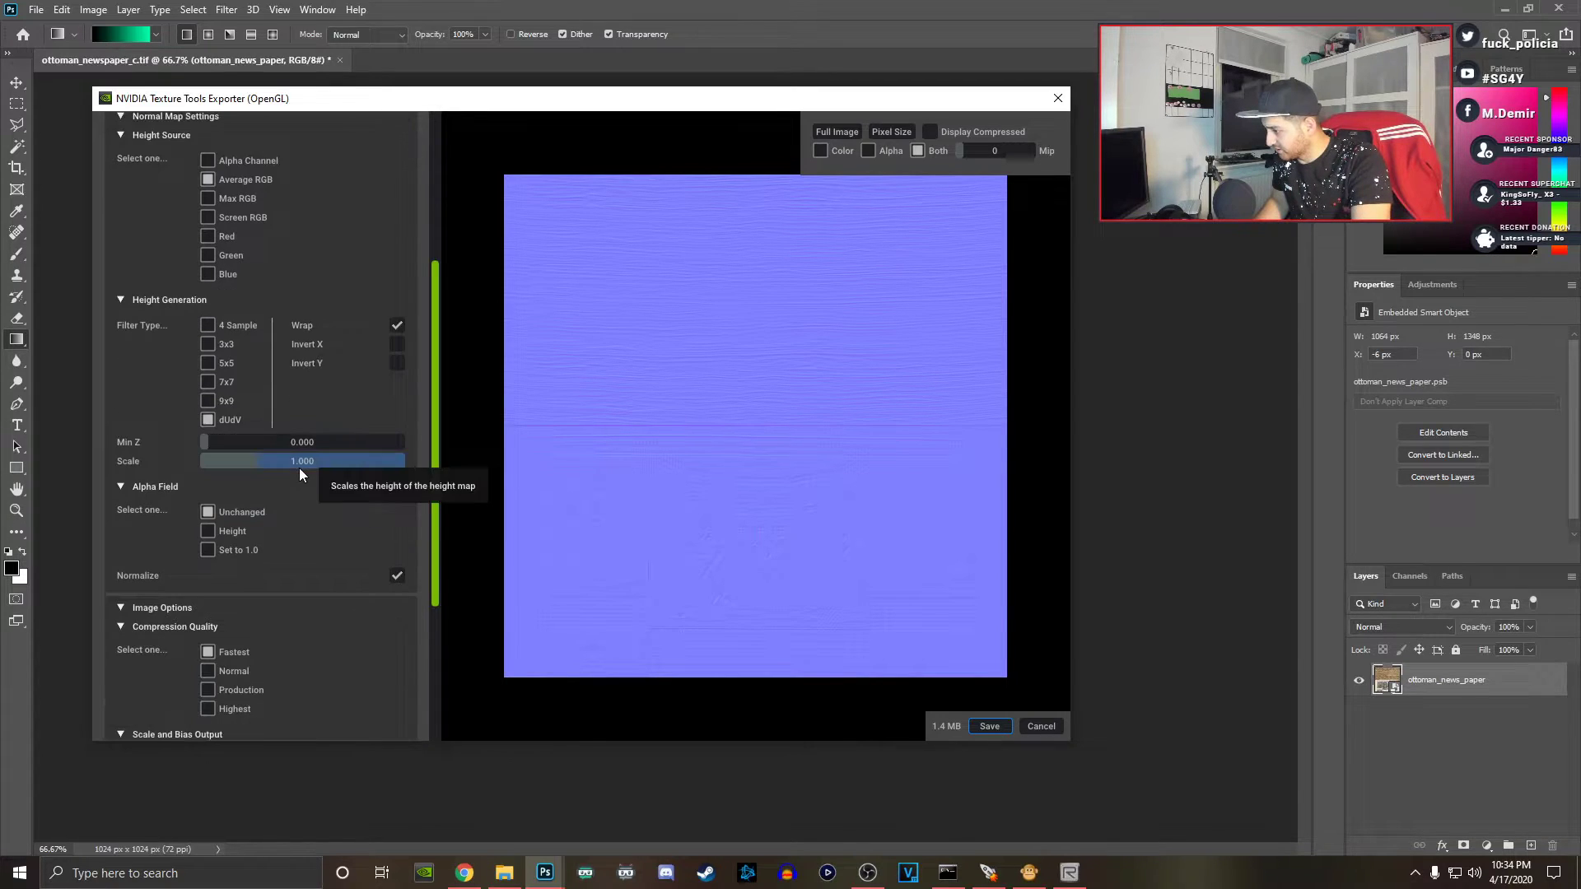
scroll(306, 497, down, 5)
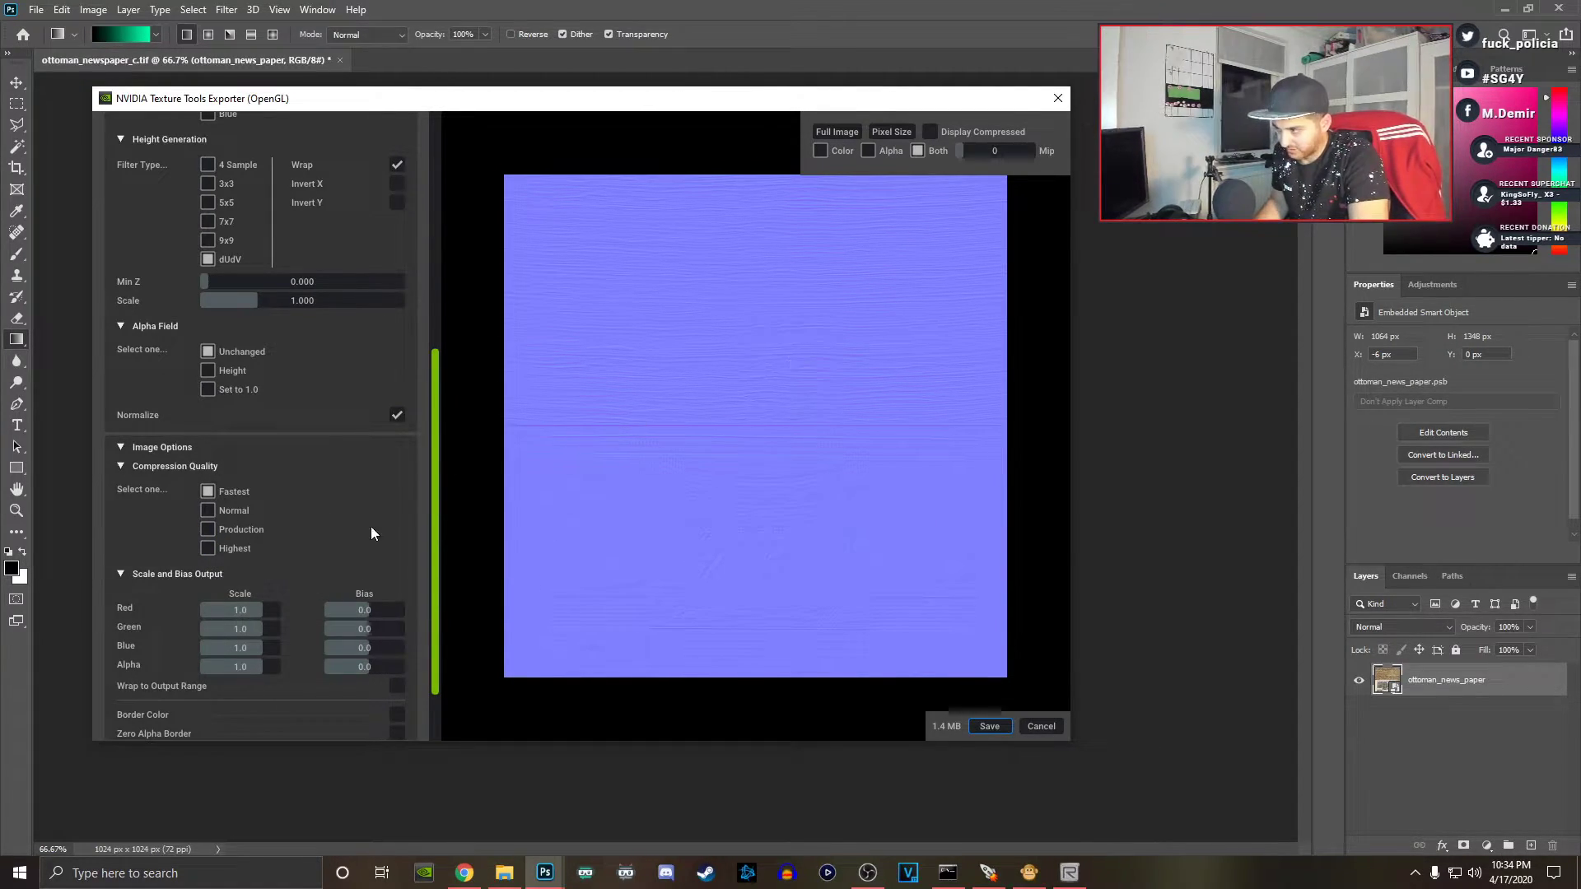
scroll(350, 519, down, 3)
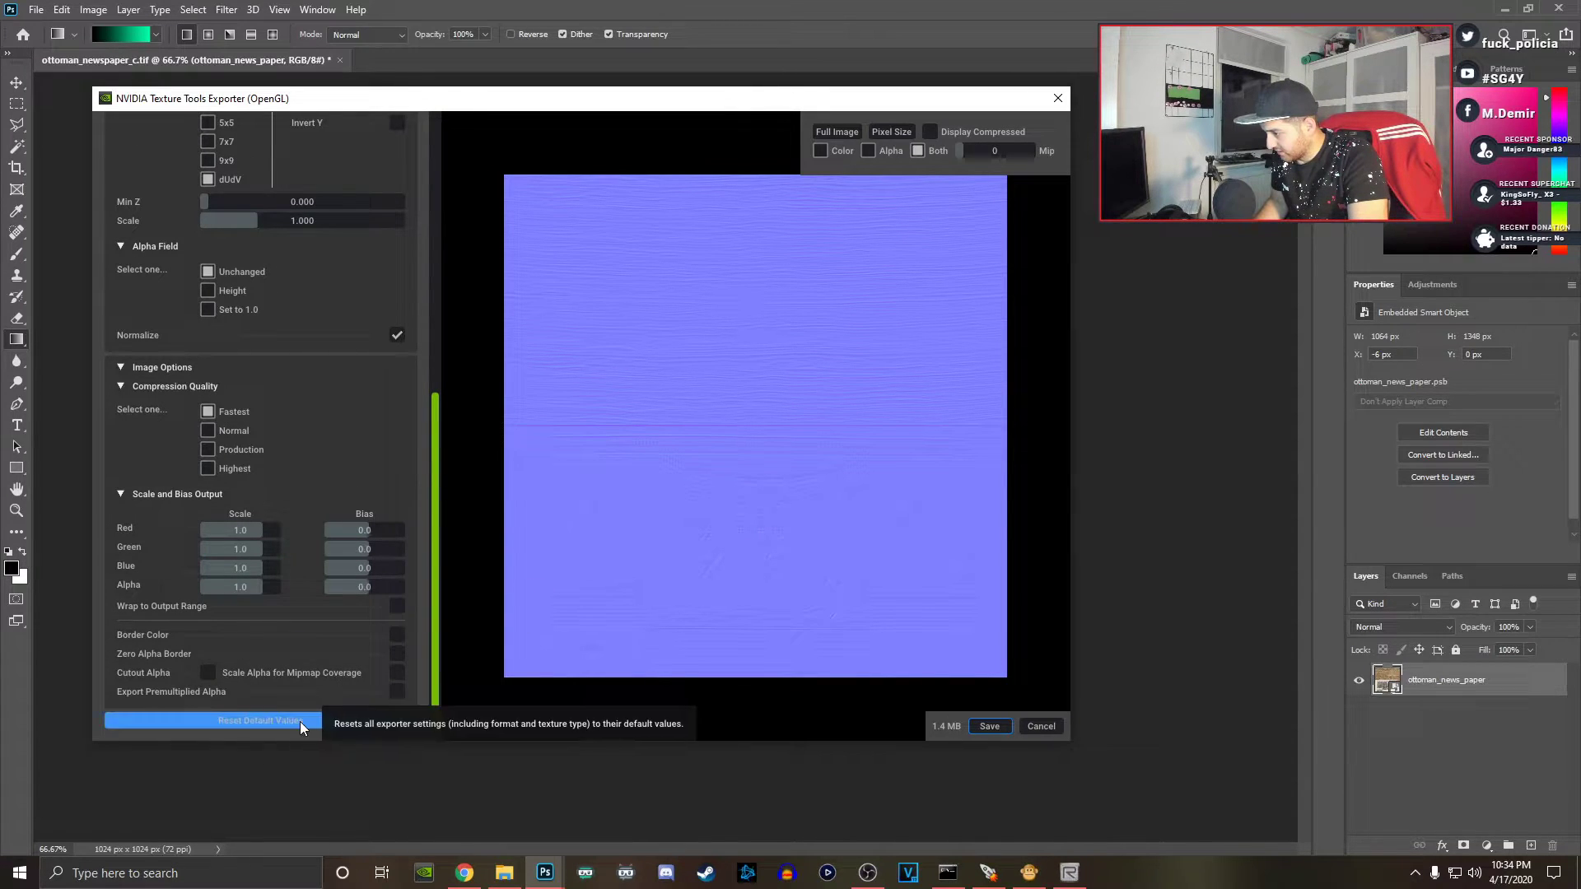
scroll(333, 453, up, 10)
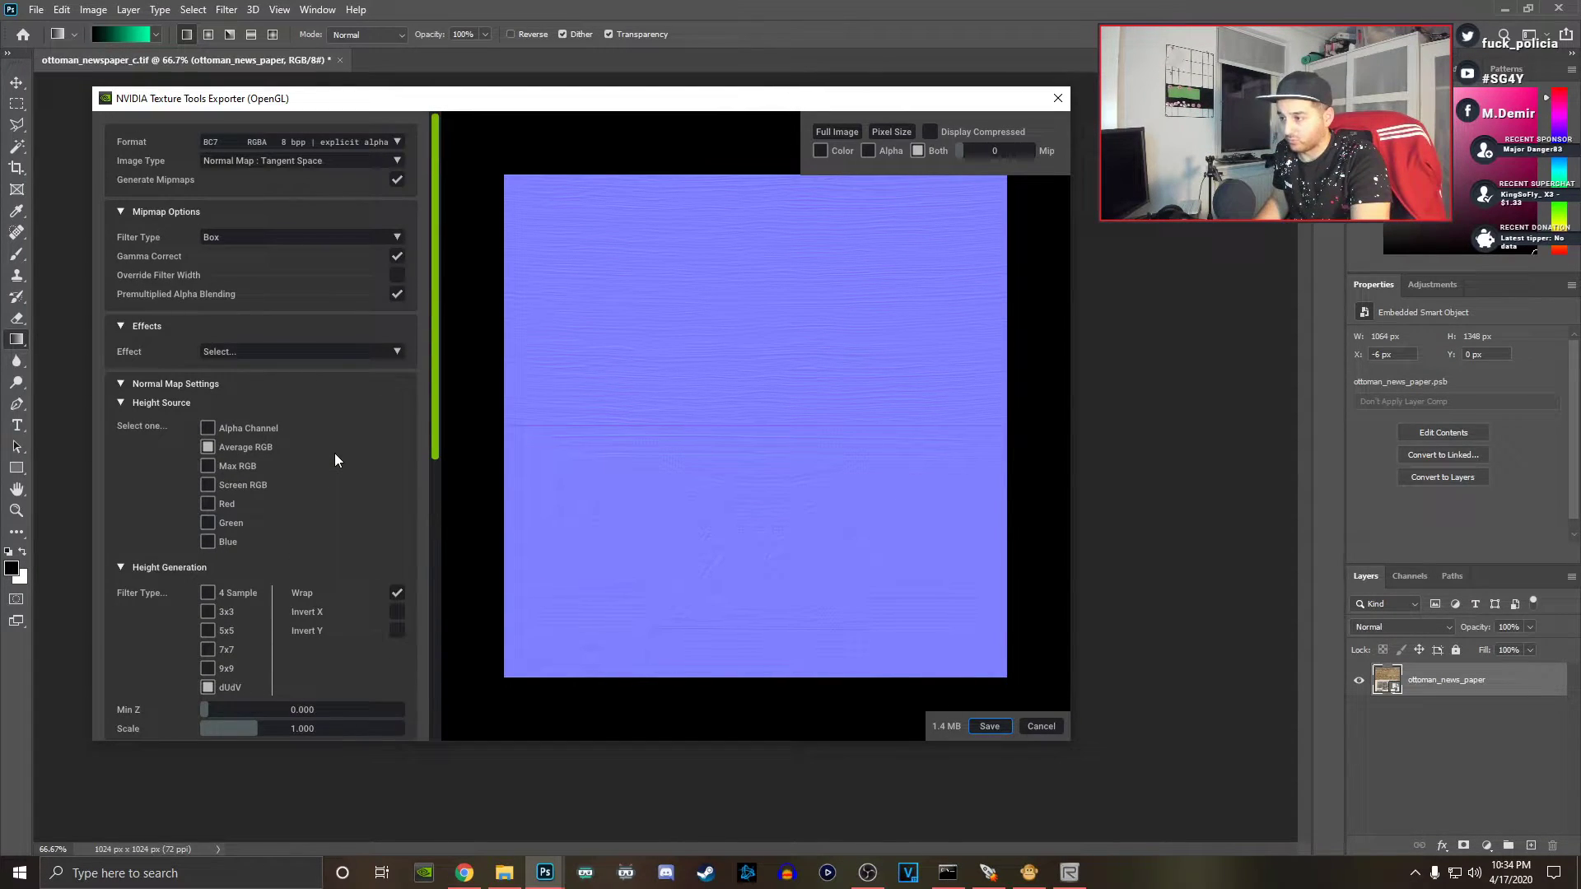
click(991, 728)
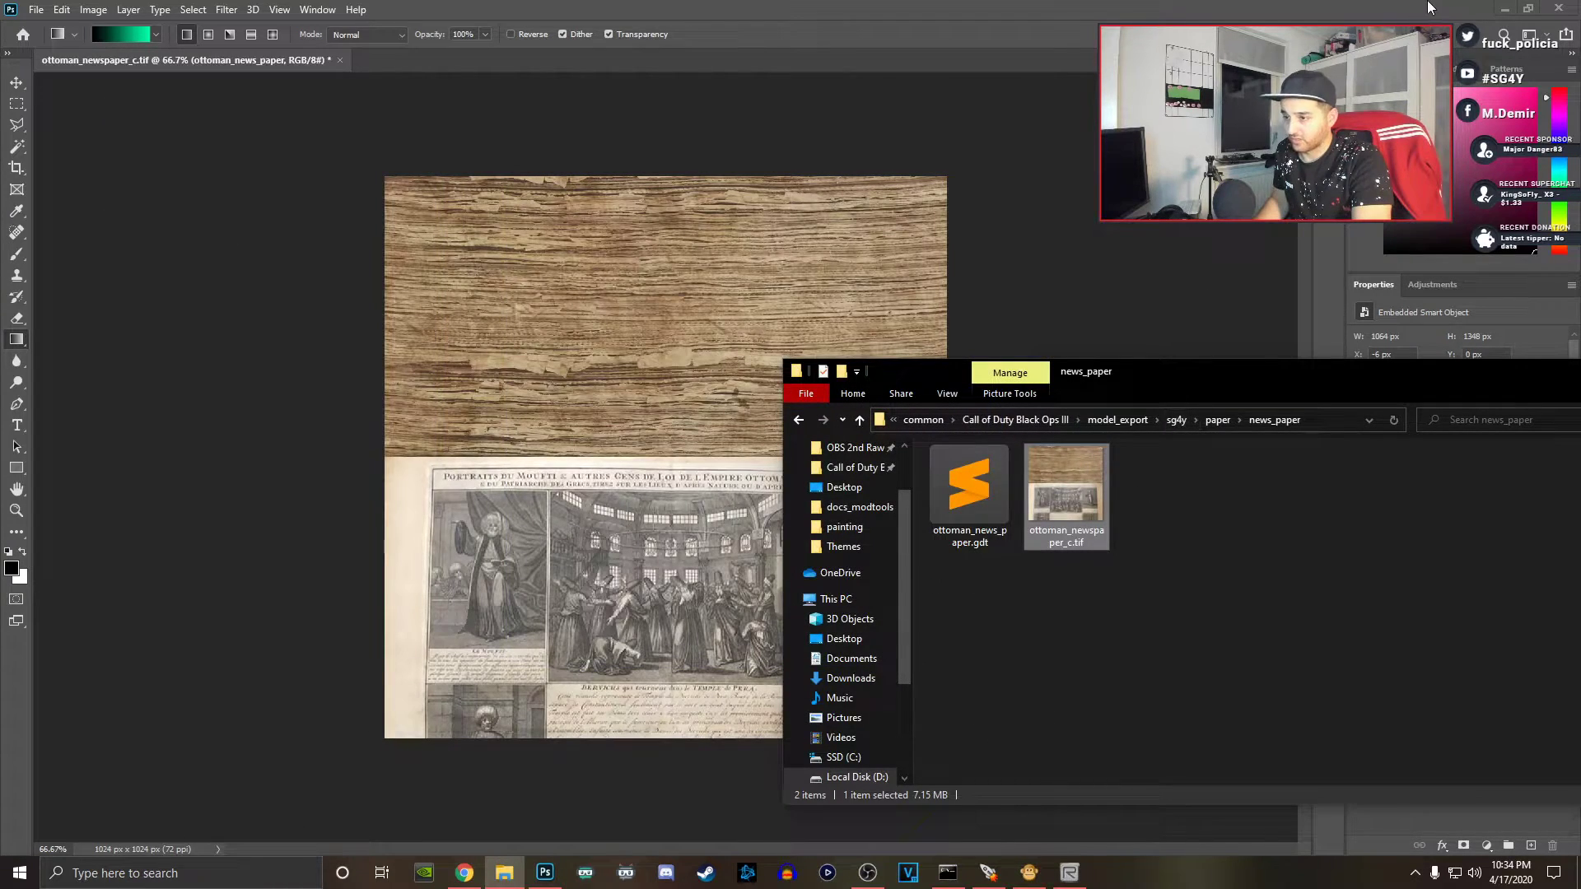
Step: Minimise Photoshop and Chrome and reposition the exported DDS file on the desktop
click(1503, 10)
click(1503, 17)
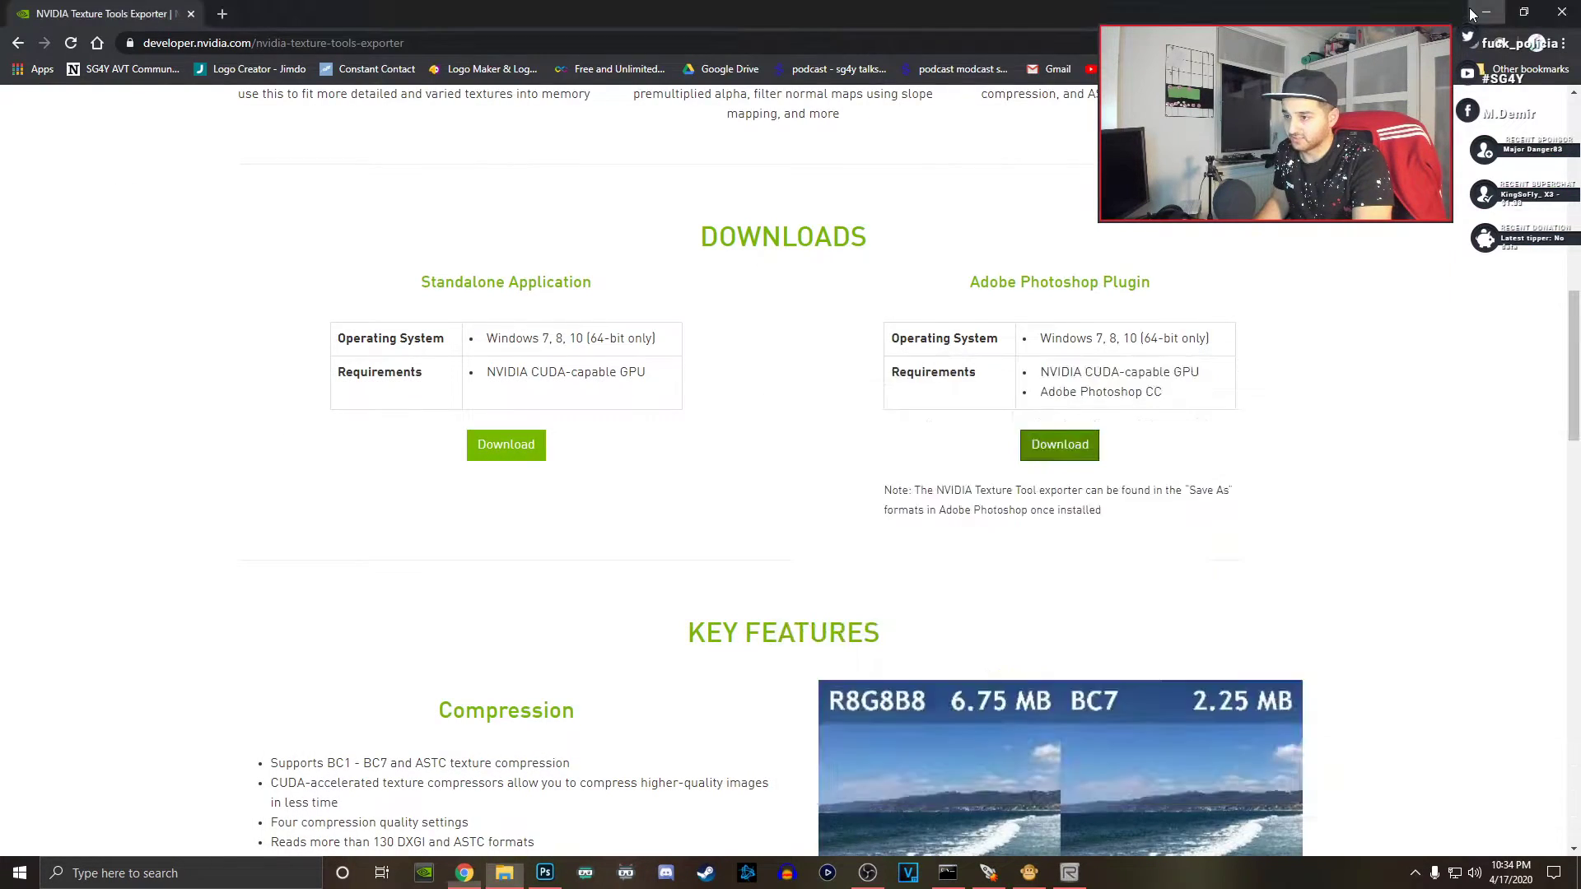
drag(31, 778, 292, 425)
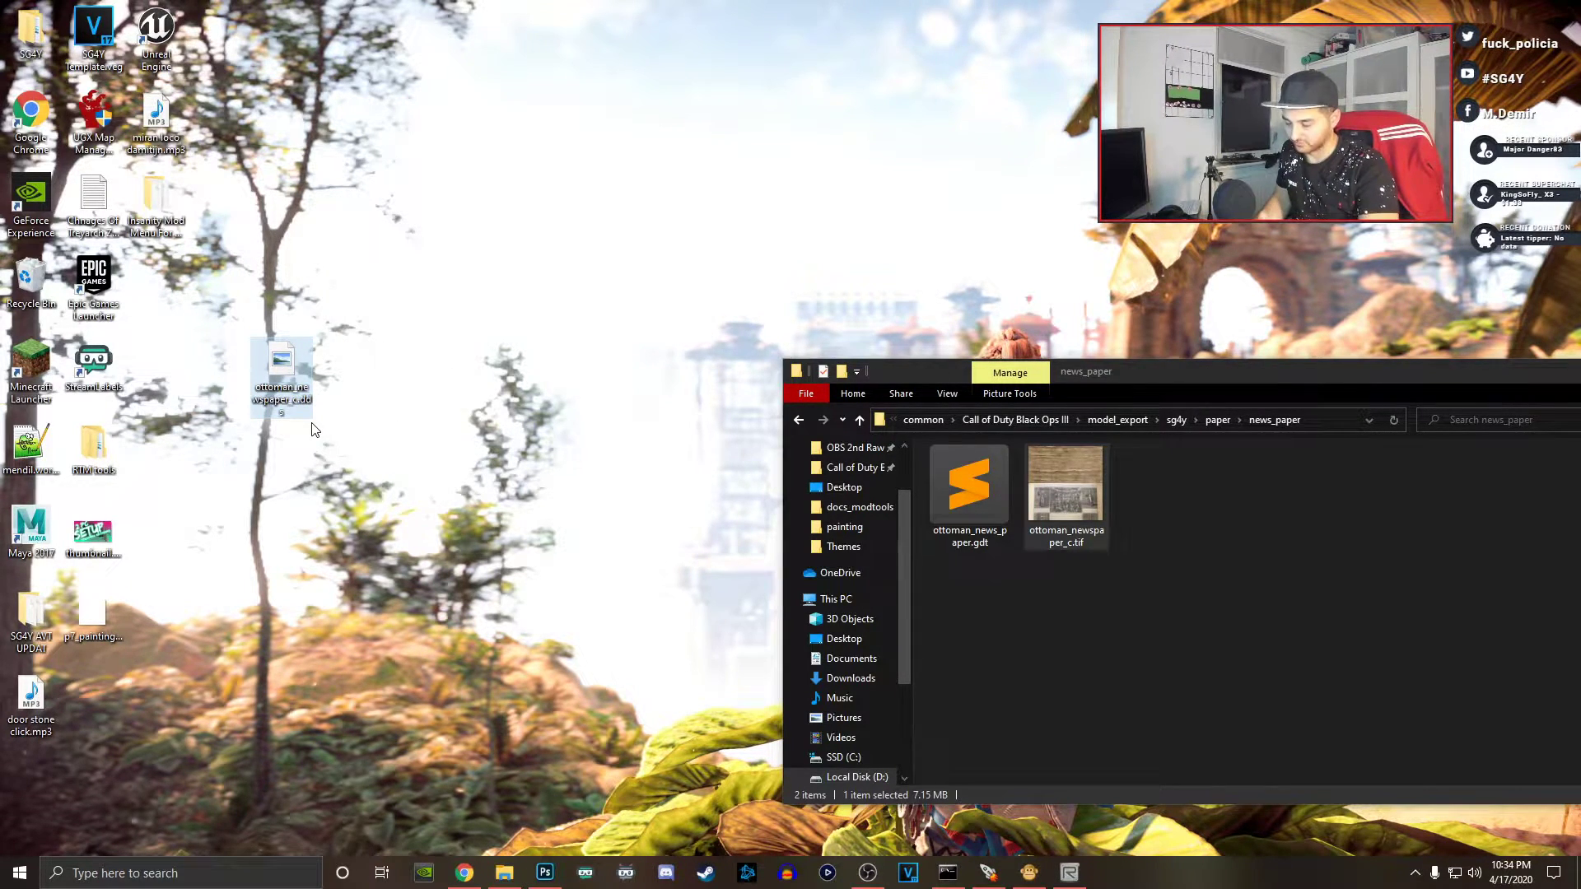
Step: Close the original newspaper texture without saving and open the exported DDS in Photoshop
click(544, 872)
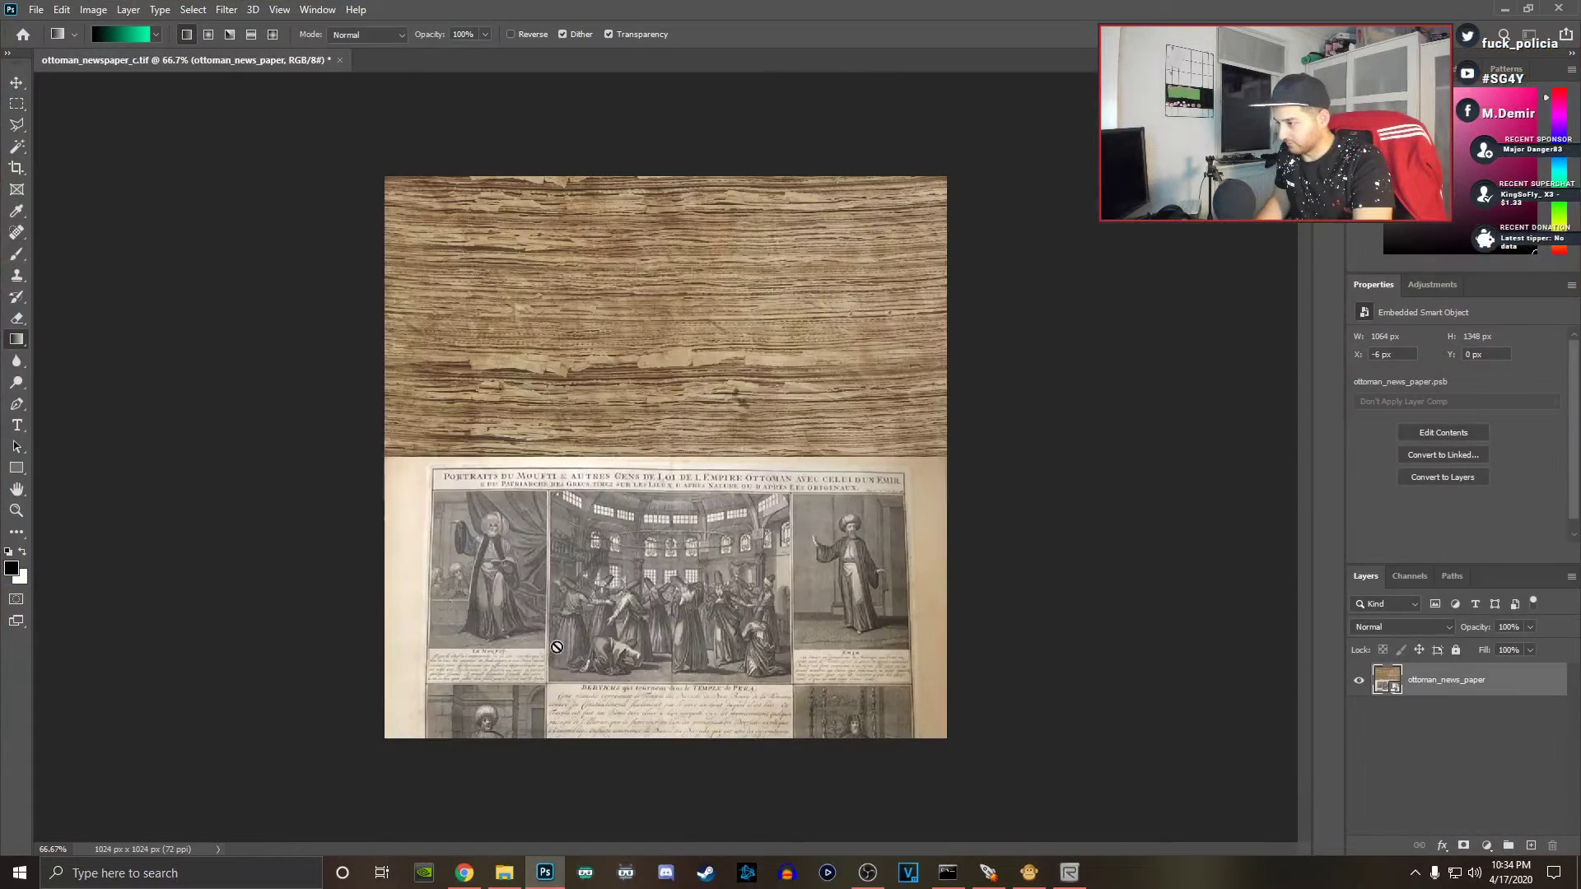
click(339, 61)
click(785, 326)
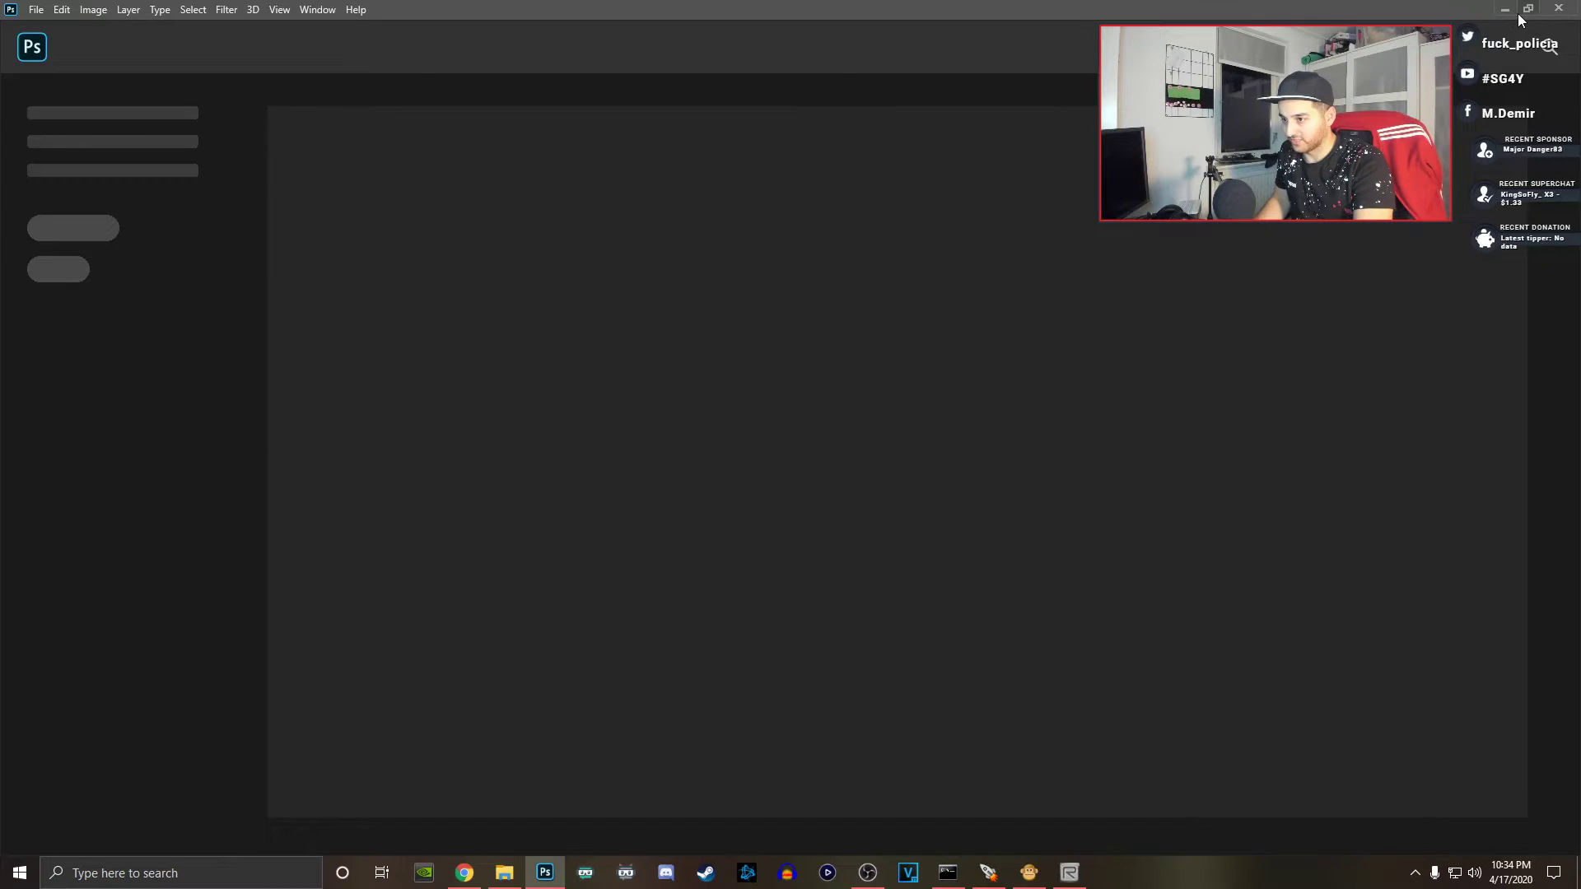
click(1504, 10)
drag(1065, 486, 588, 484)
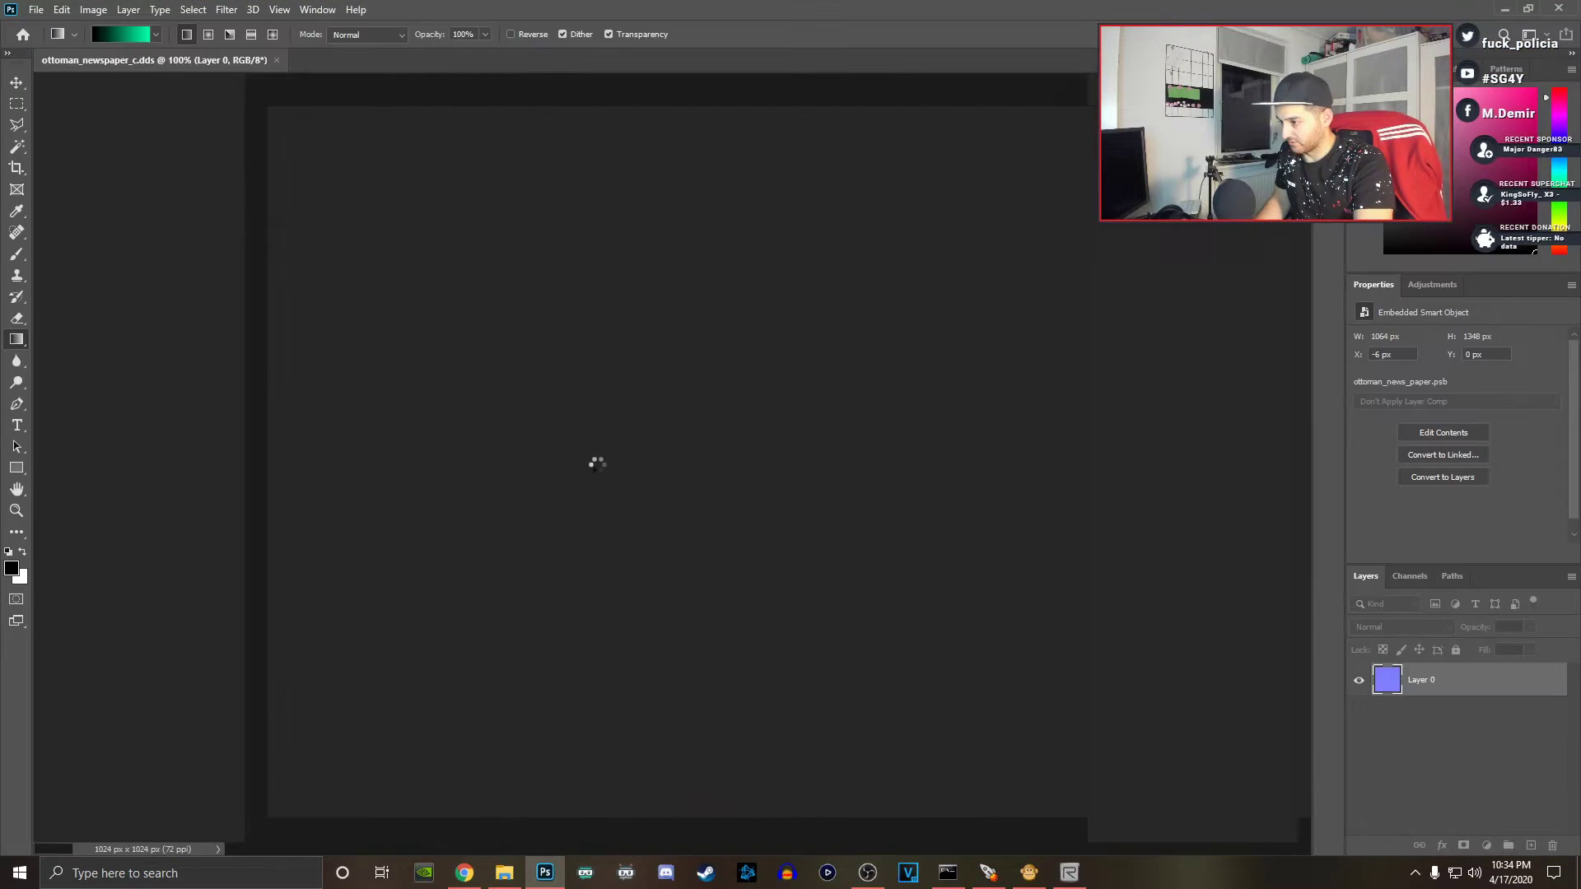
Step: Save the normal map as TIFF named ottoman_newspaper_n.tif, then exit Photoshop
click(36, 9)
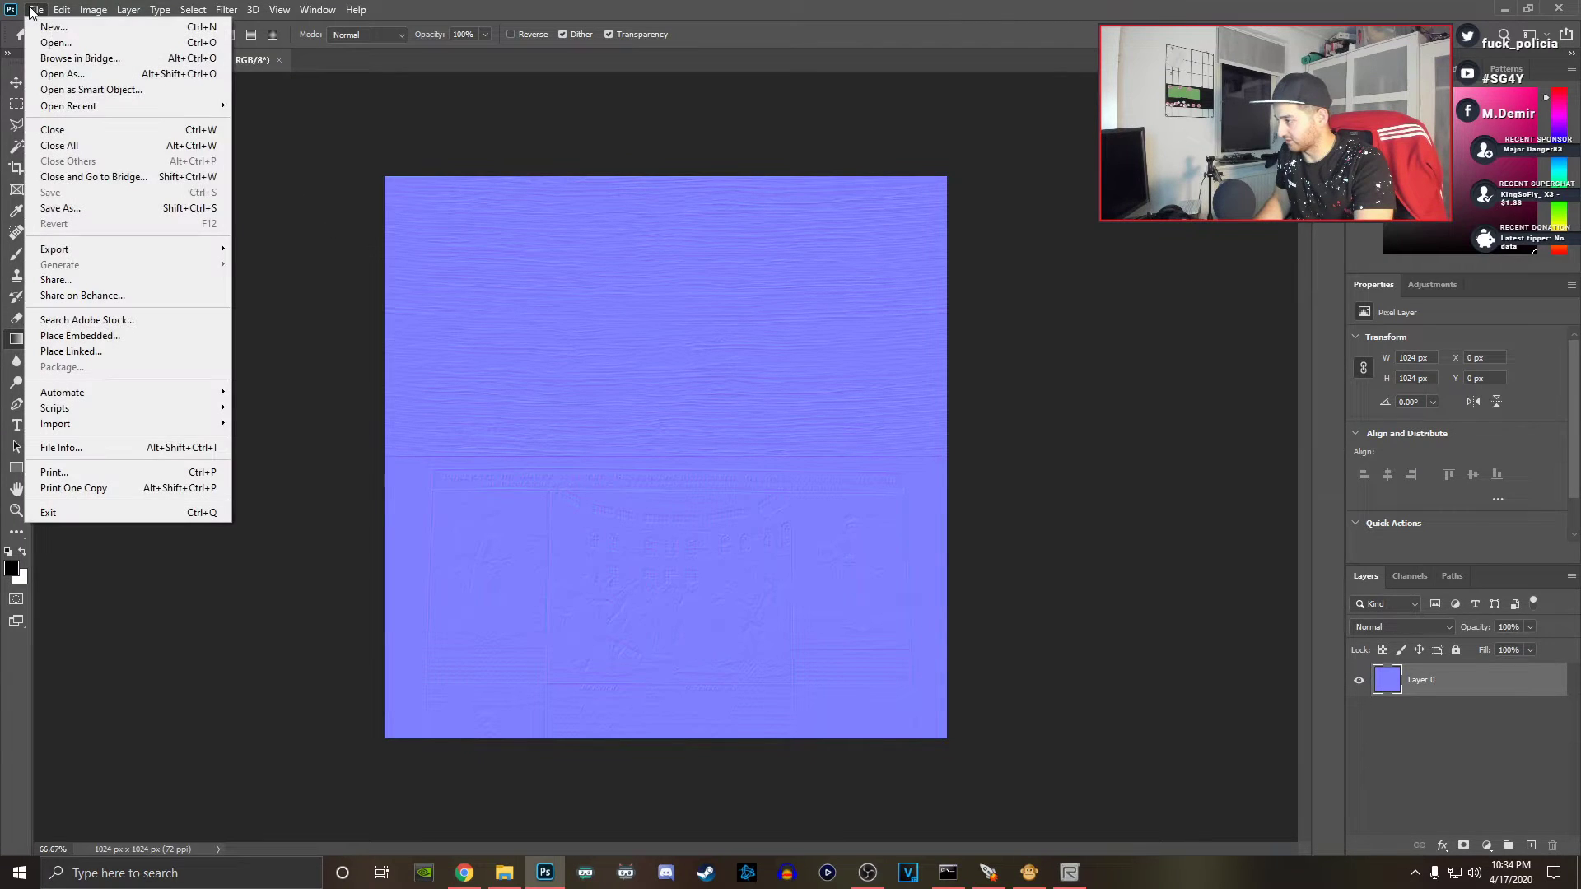
click(58, 206)
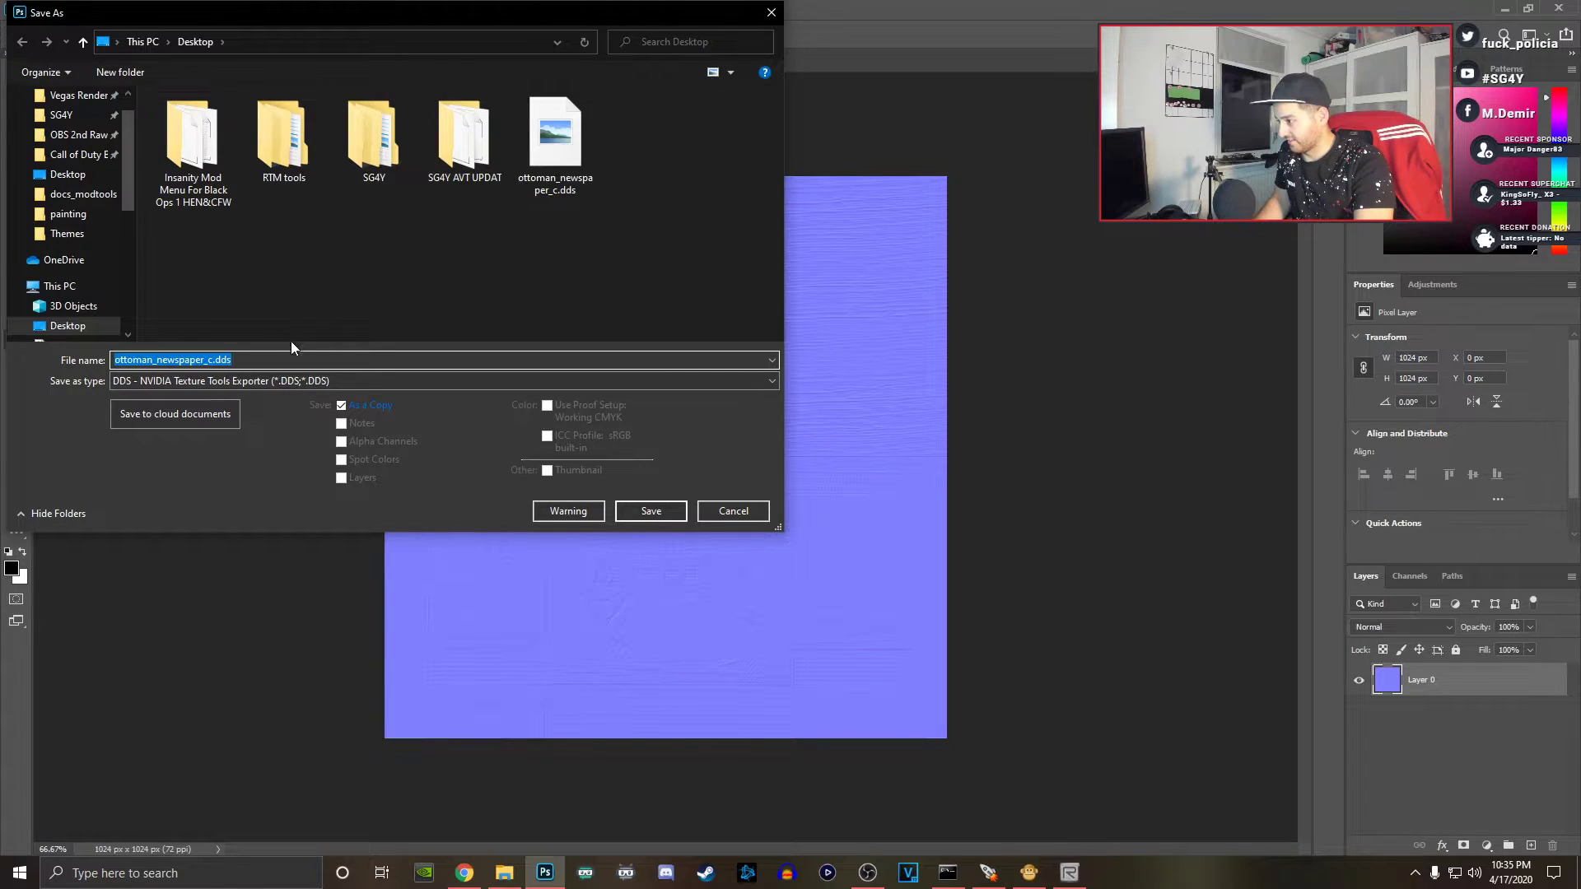
click(290, 381)
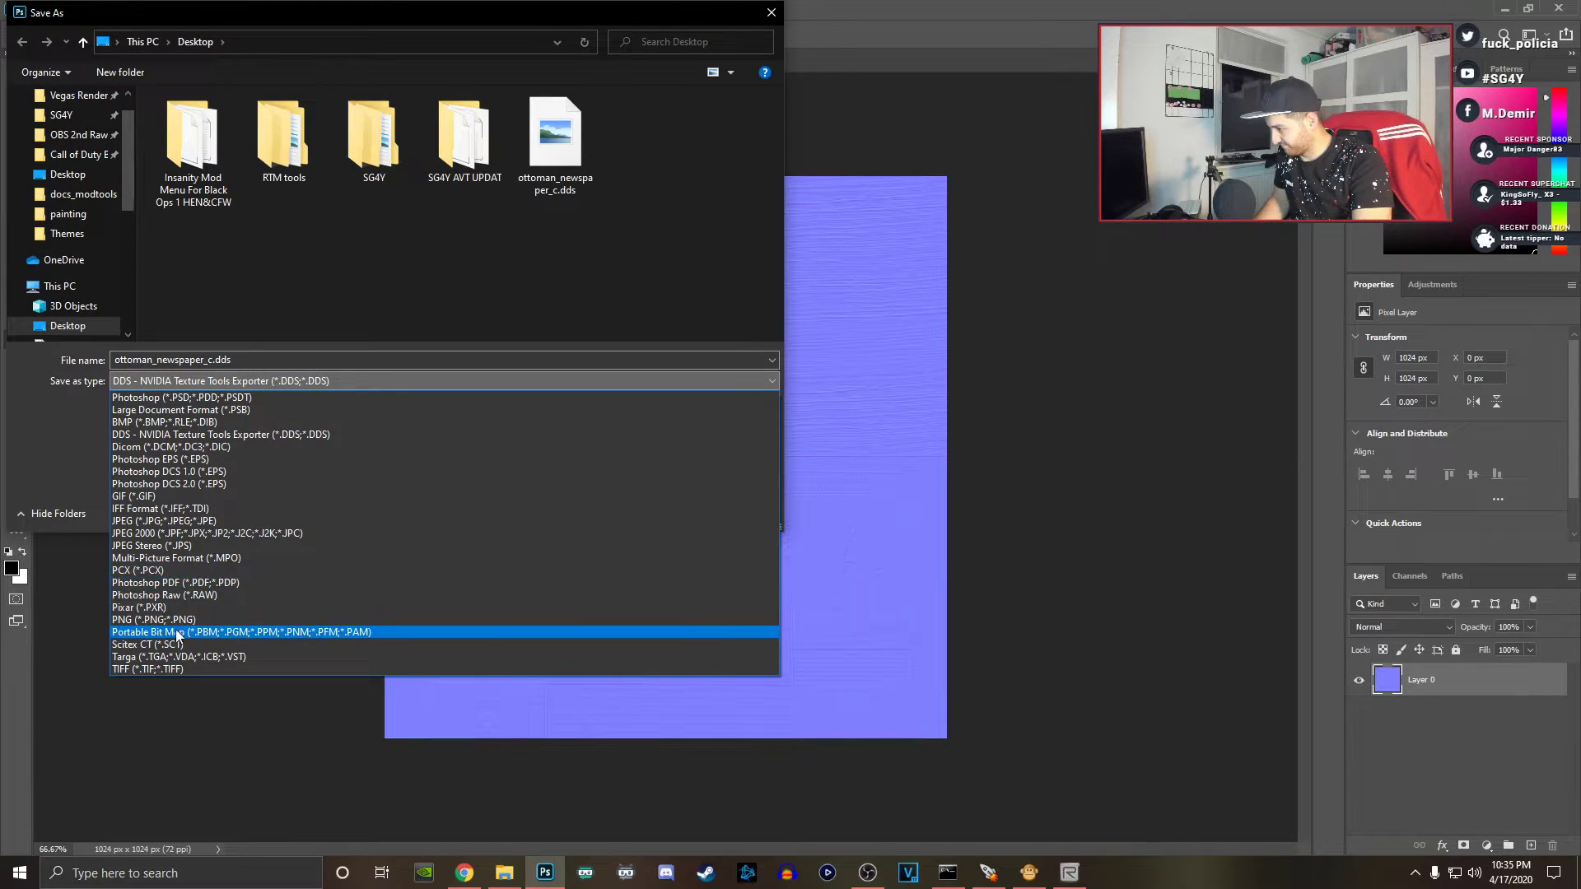
click(162, 670)
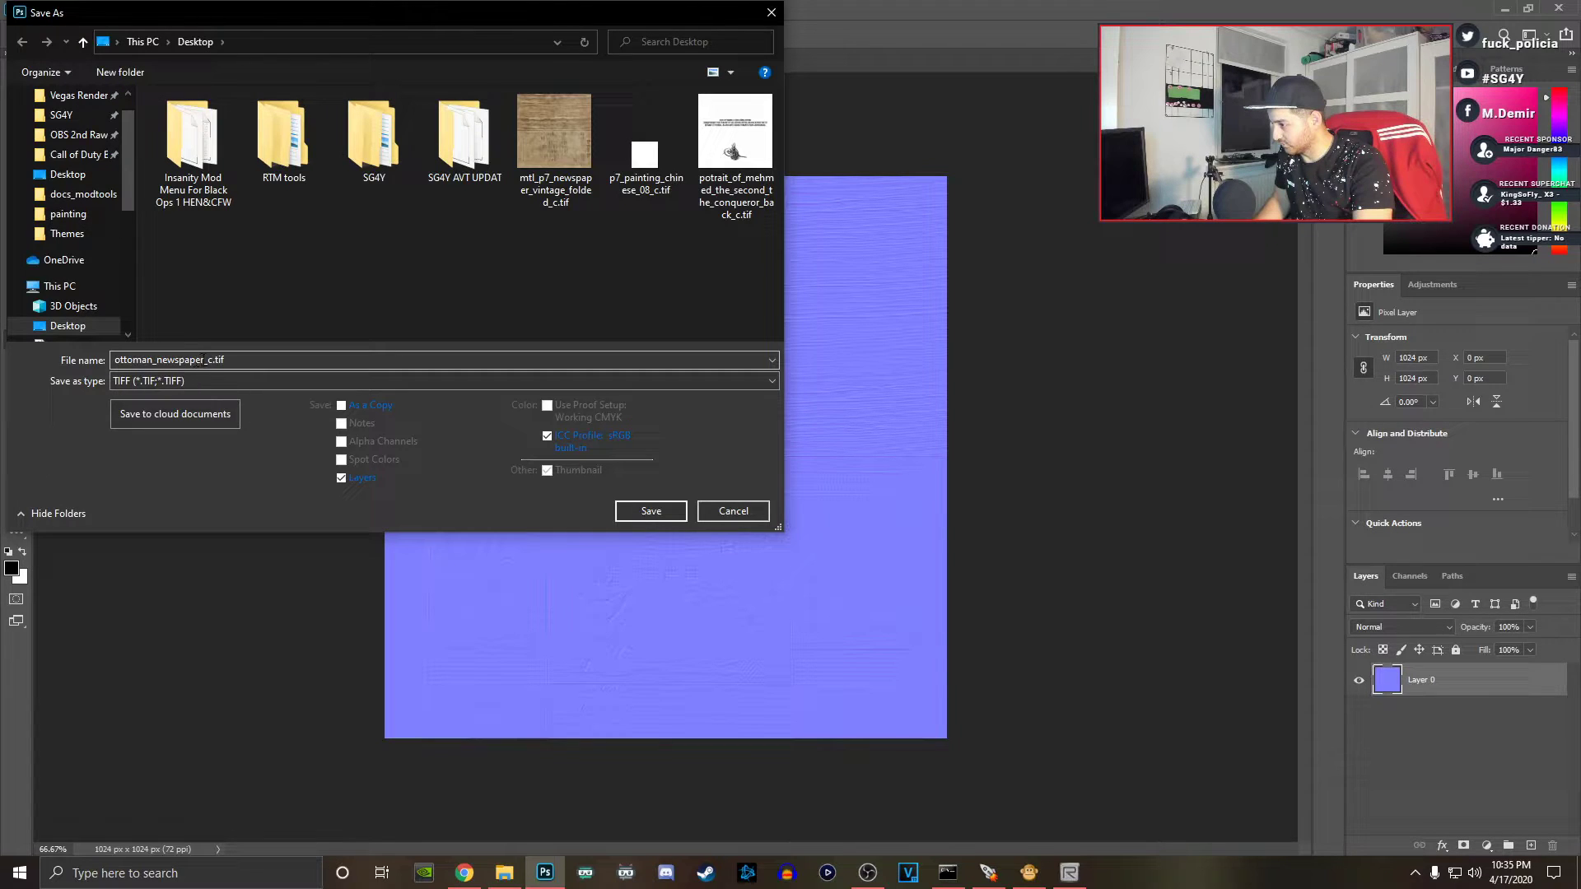
click(212, 363)
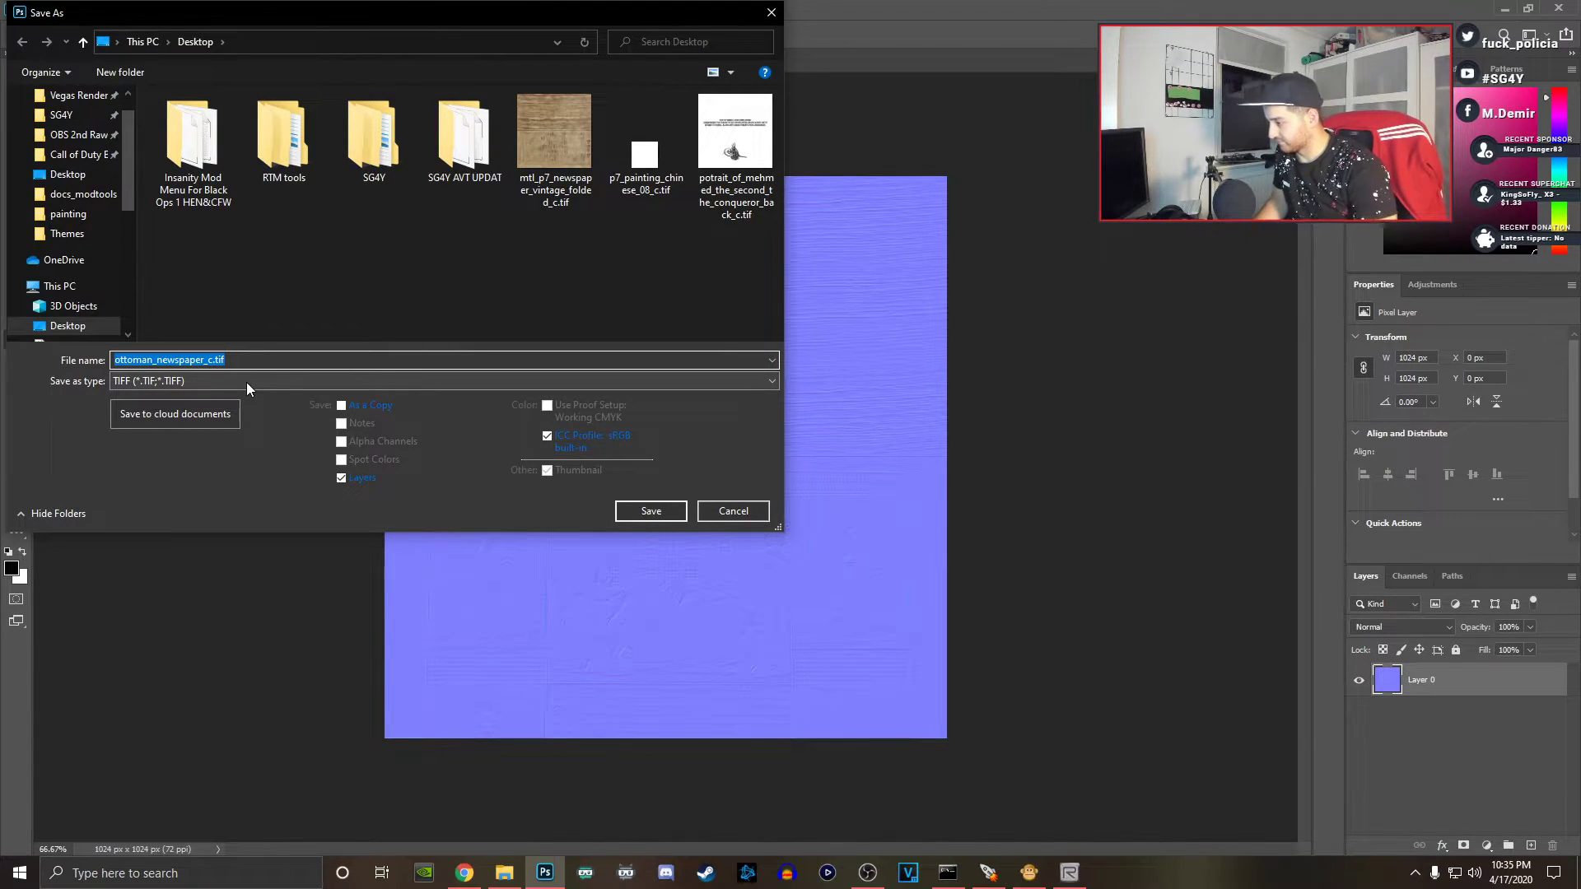
key(End)
key(Left)
key(Left)
key(Left)
key(Left)
text(n)
key(Return)
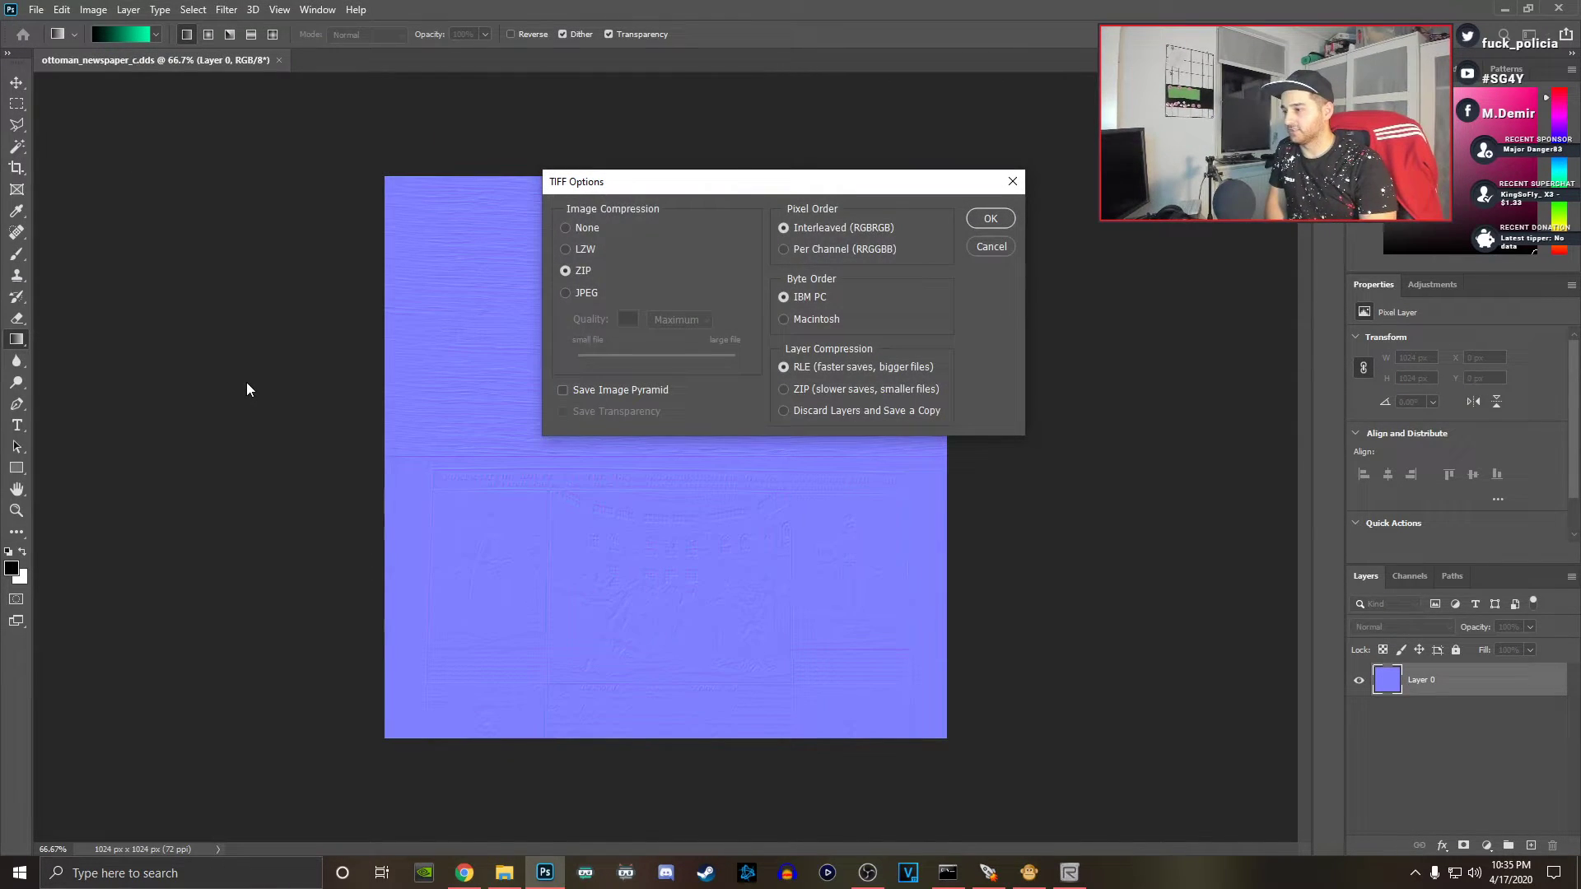
key(Return)
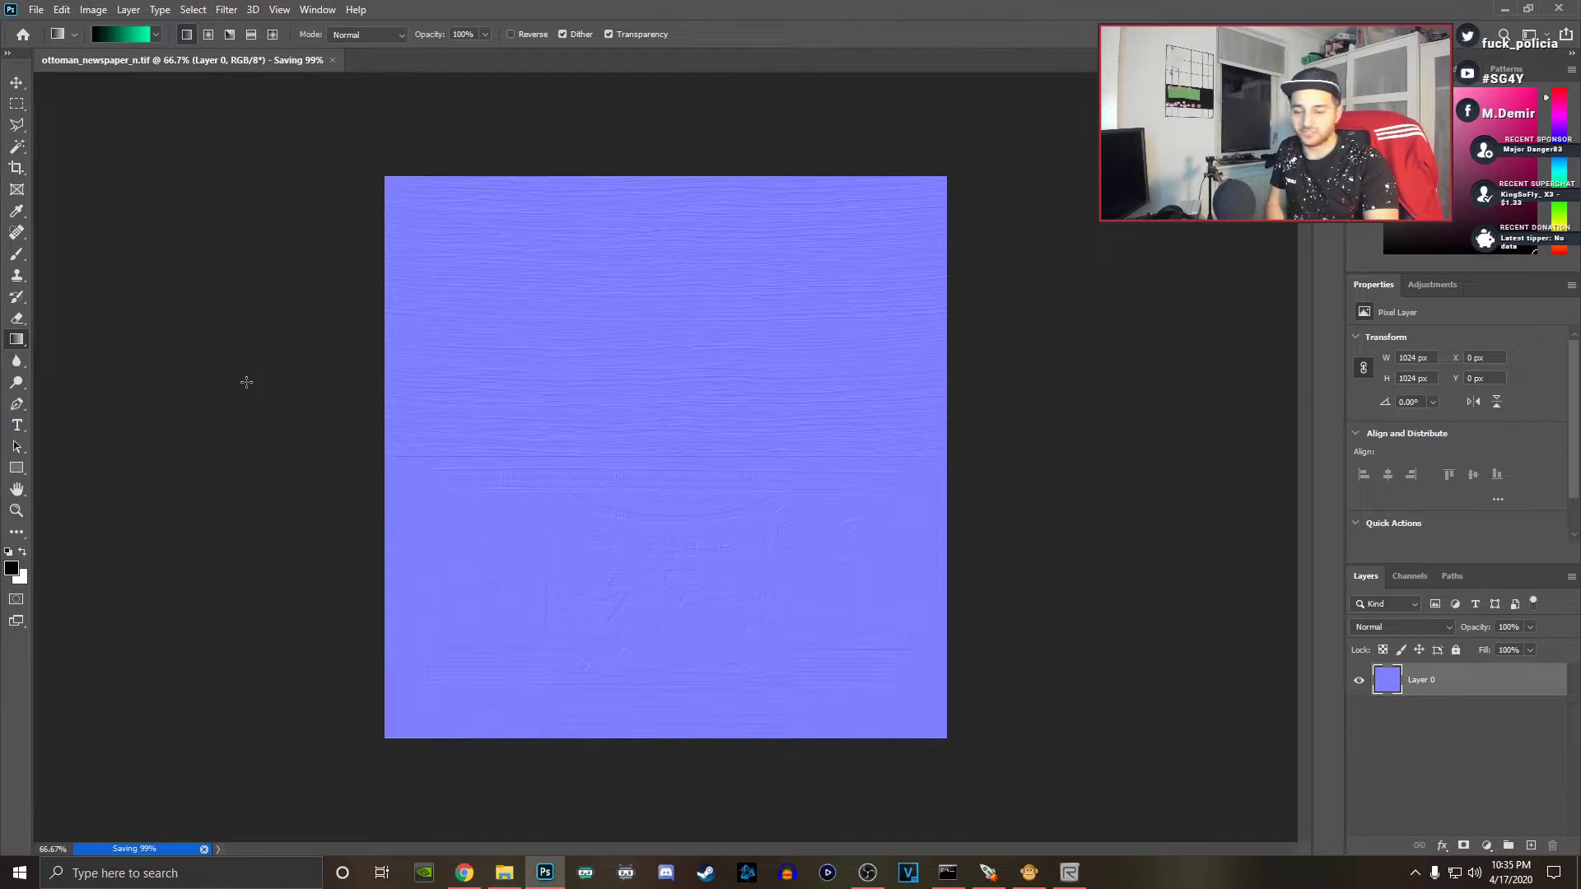
click(1570, 14)
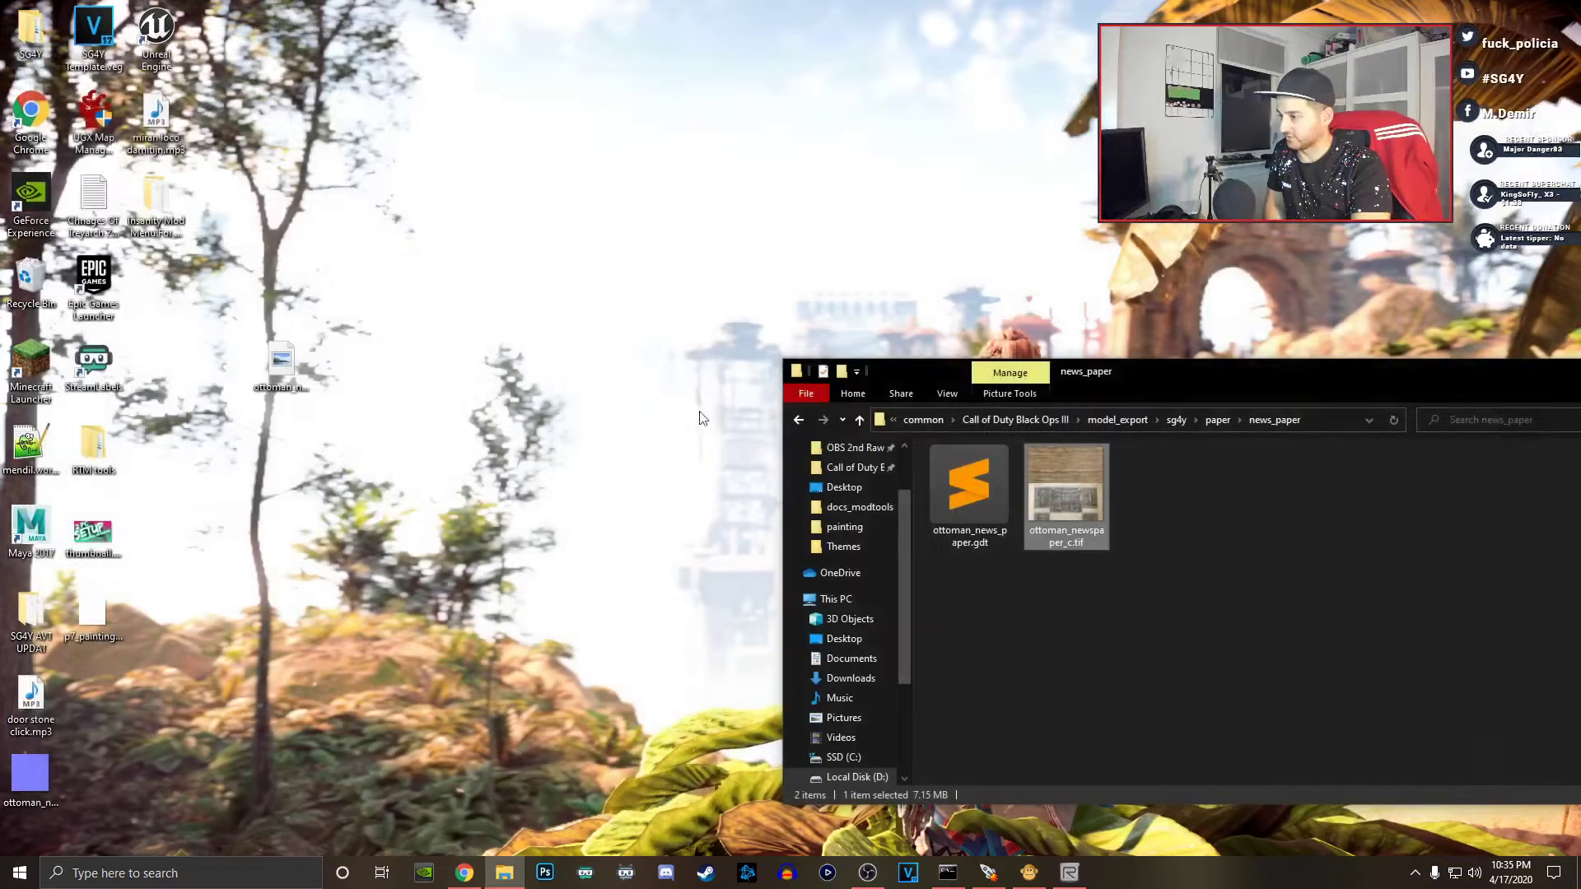
drag(1135, 370, 794, 248)
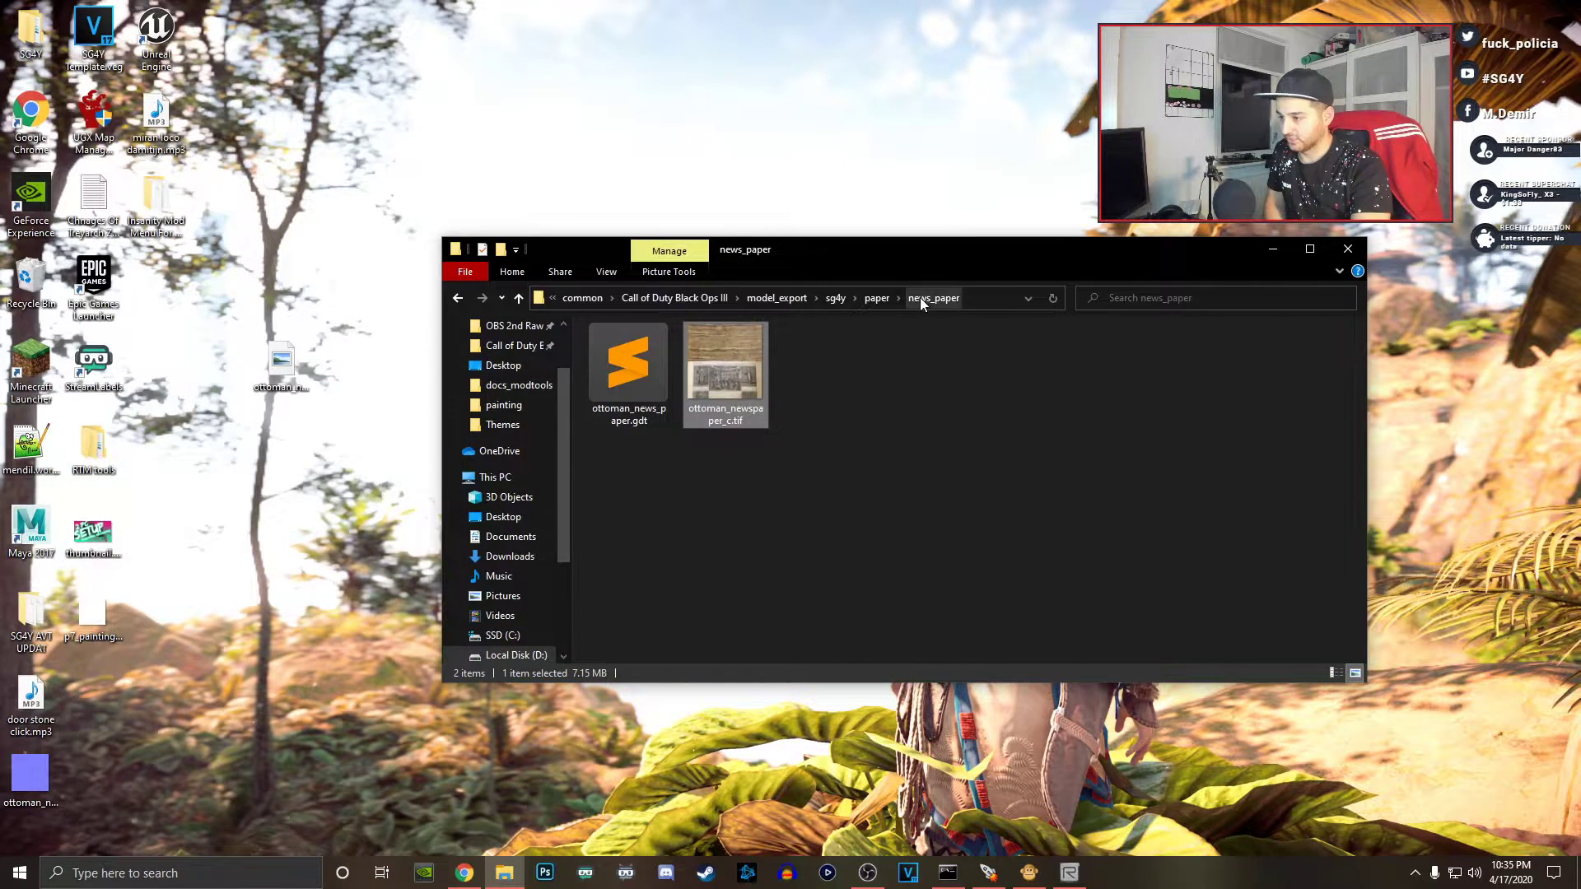